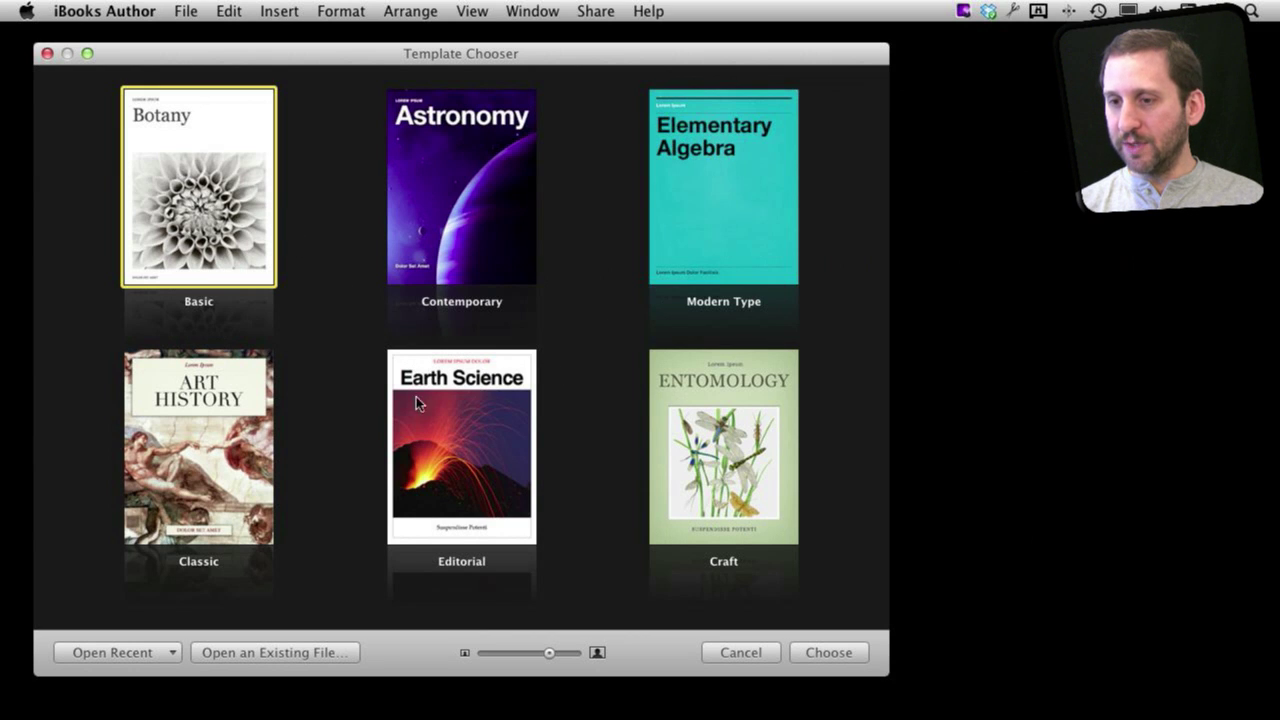
Create a new book from the Basic template.
click(811, 666)
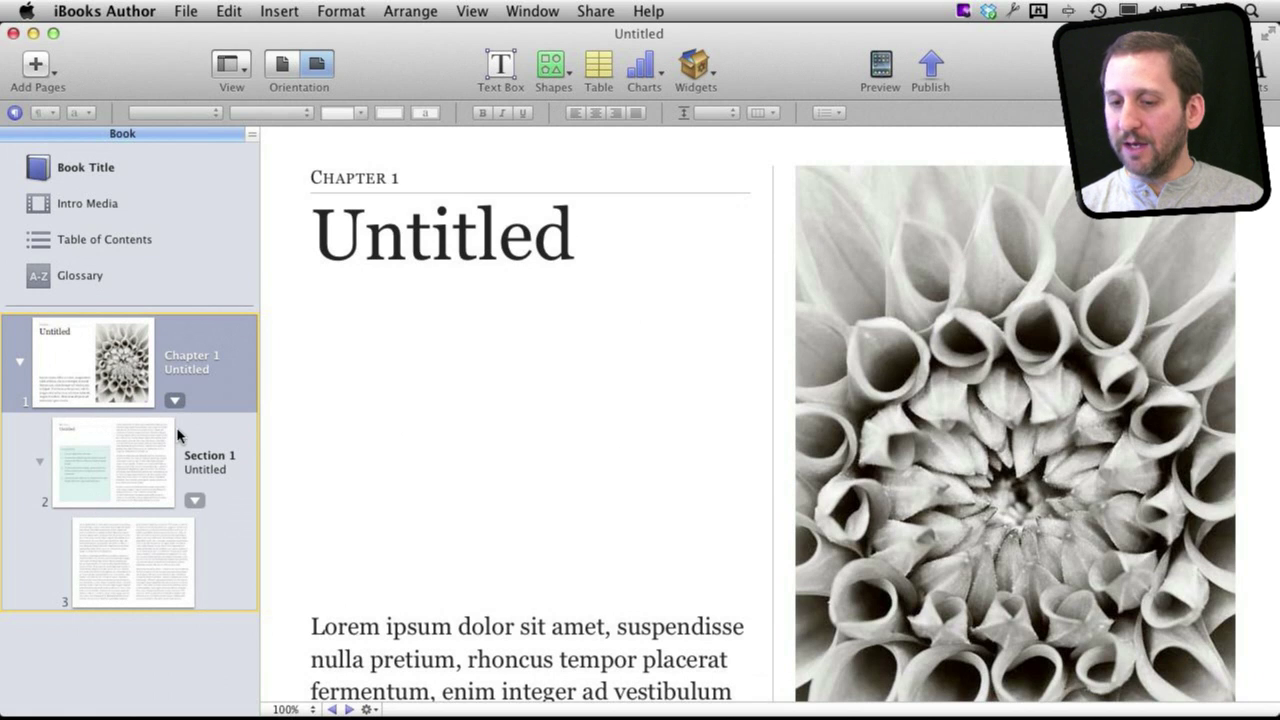
Browse the Add Pages menu and the Shapes palette, closing both without adding anything.
click(46, 78)
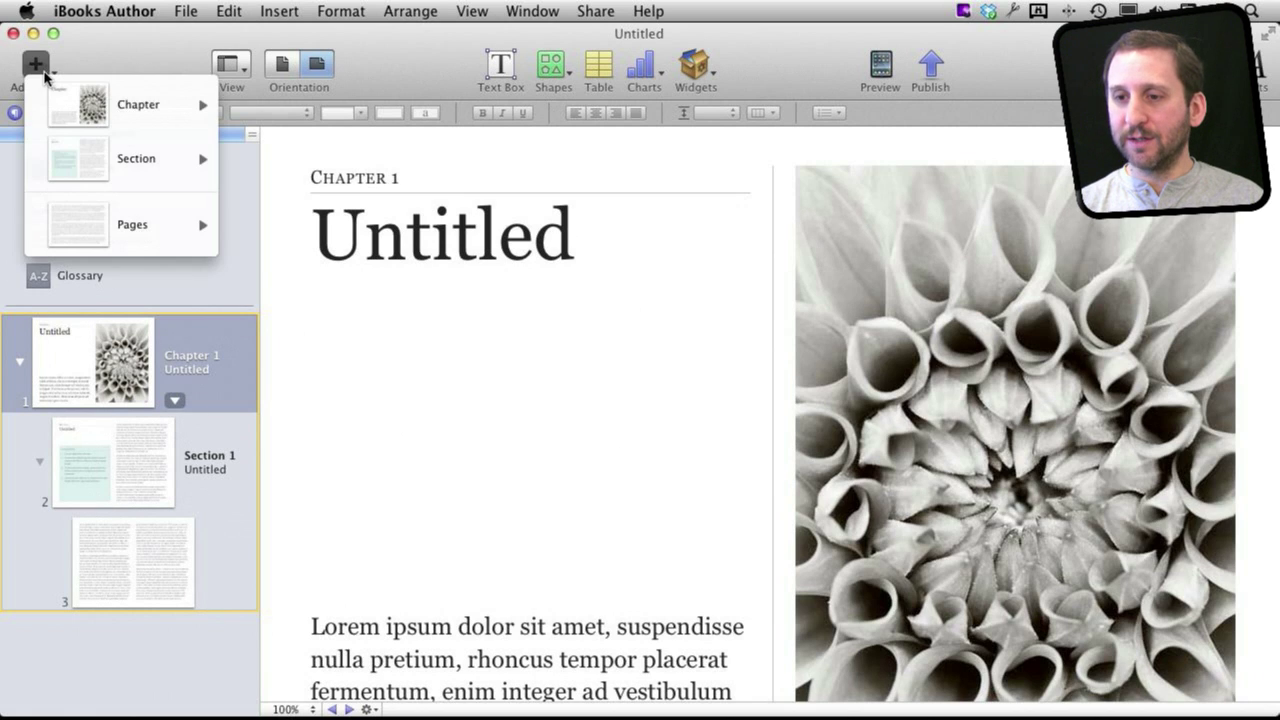
mouse_move(70, 160)
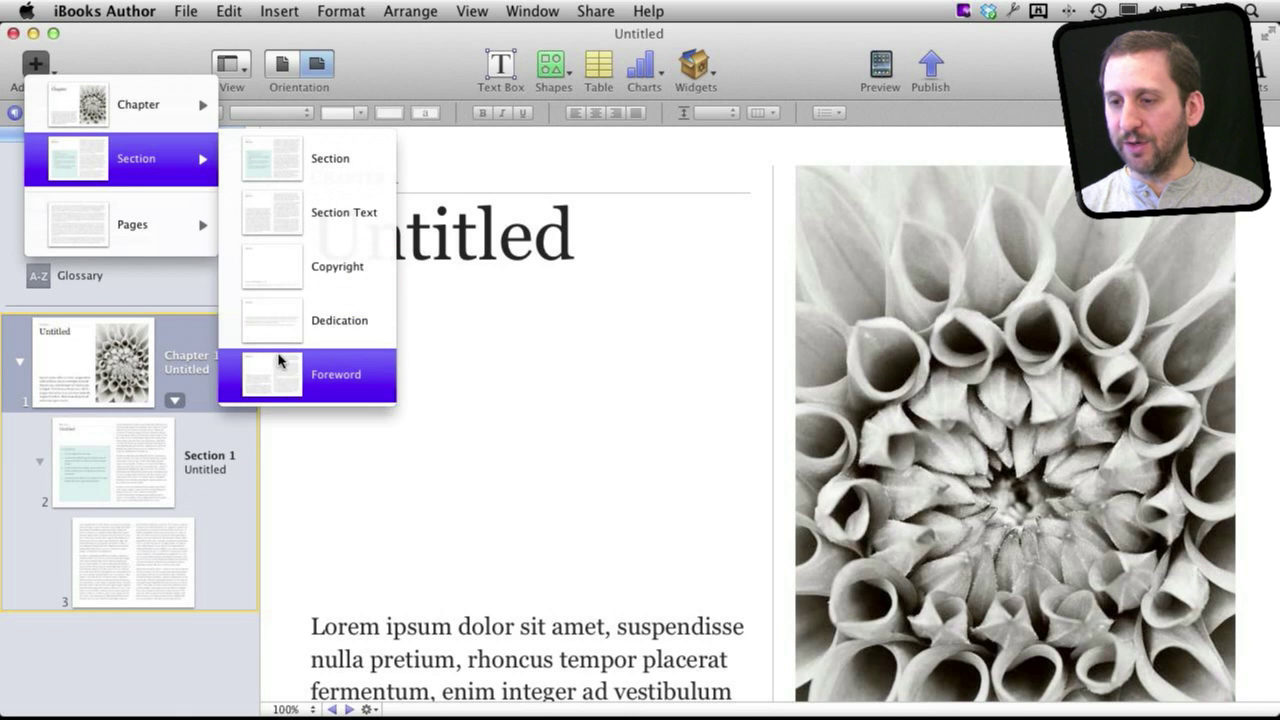
mouse_move(146, 226)
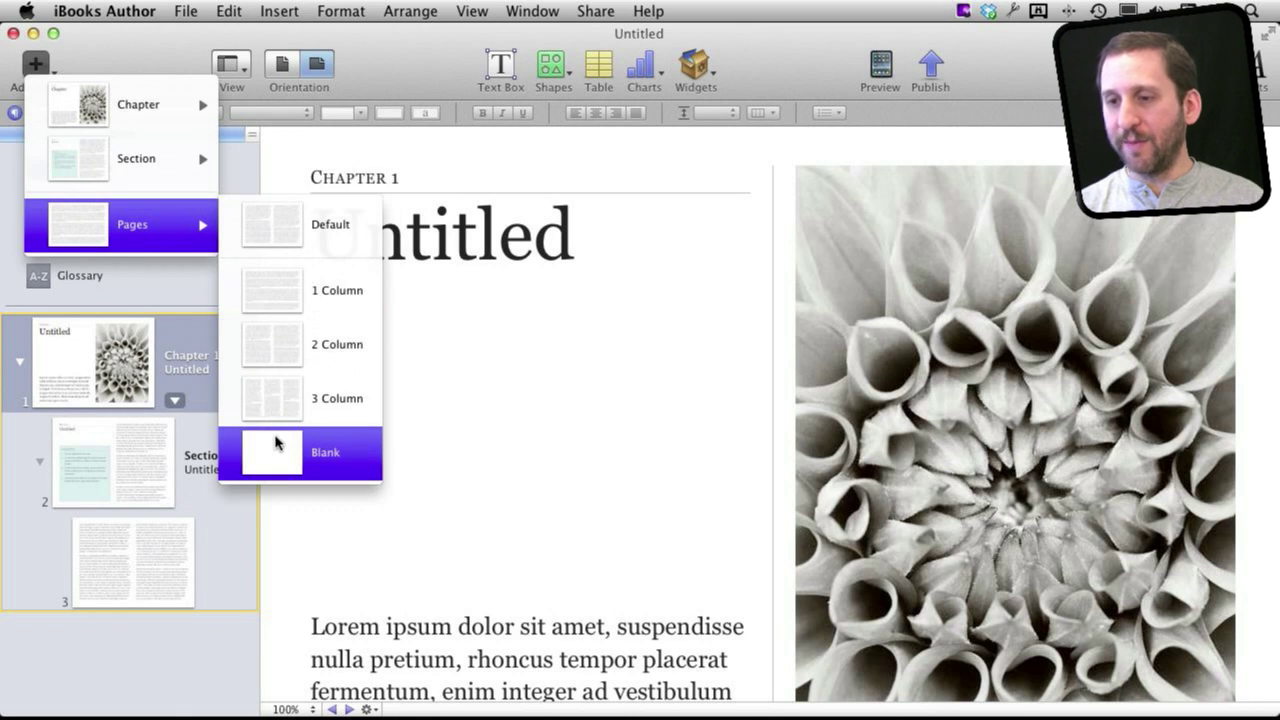
click(477, 200)
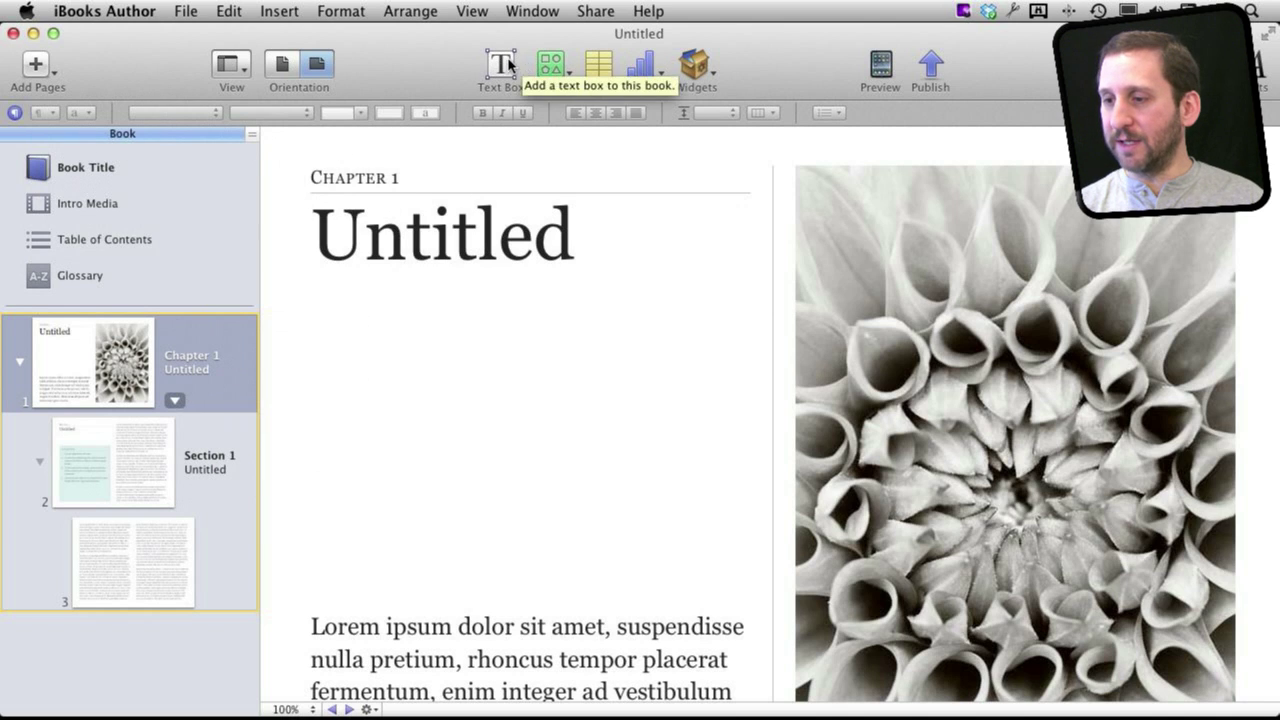
click(547, 66)
click(603, 63)
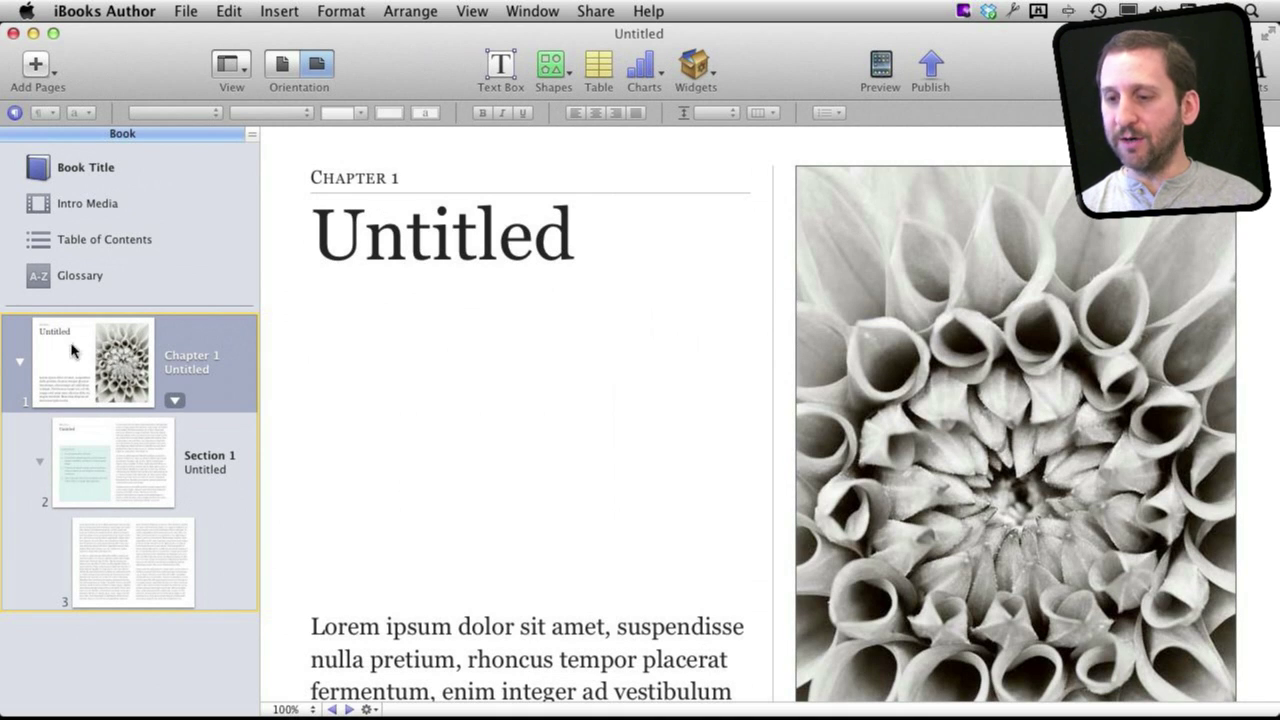
Switch page 3 to the 3 Column layout.
click(86, 441)
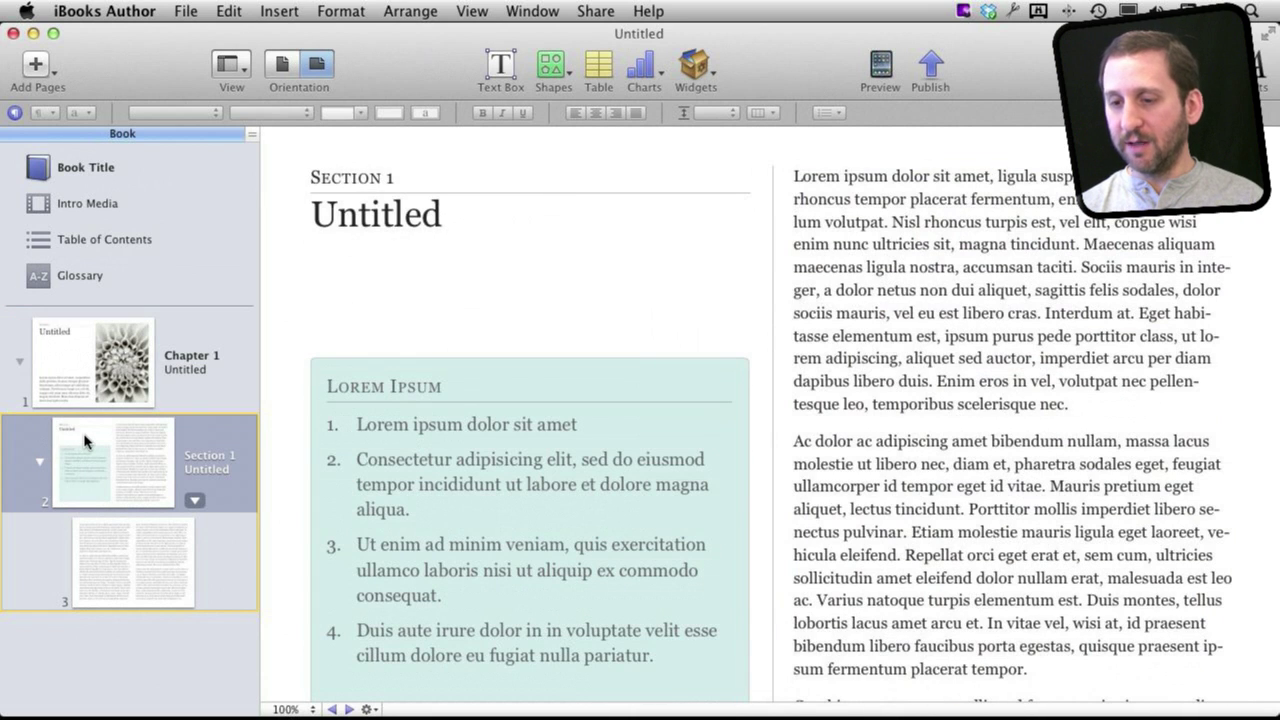
click(148, 562)
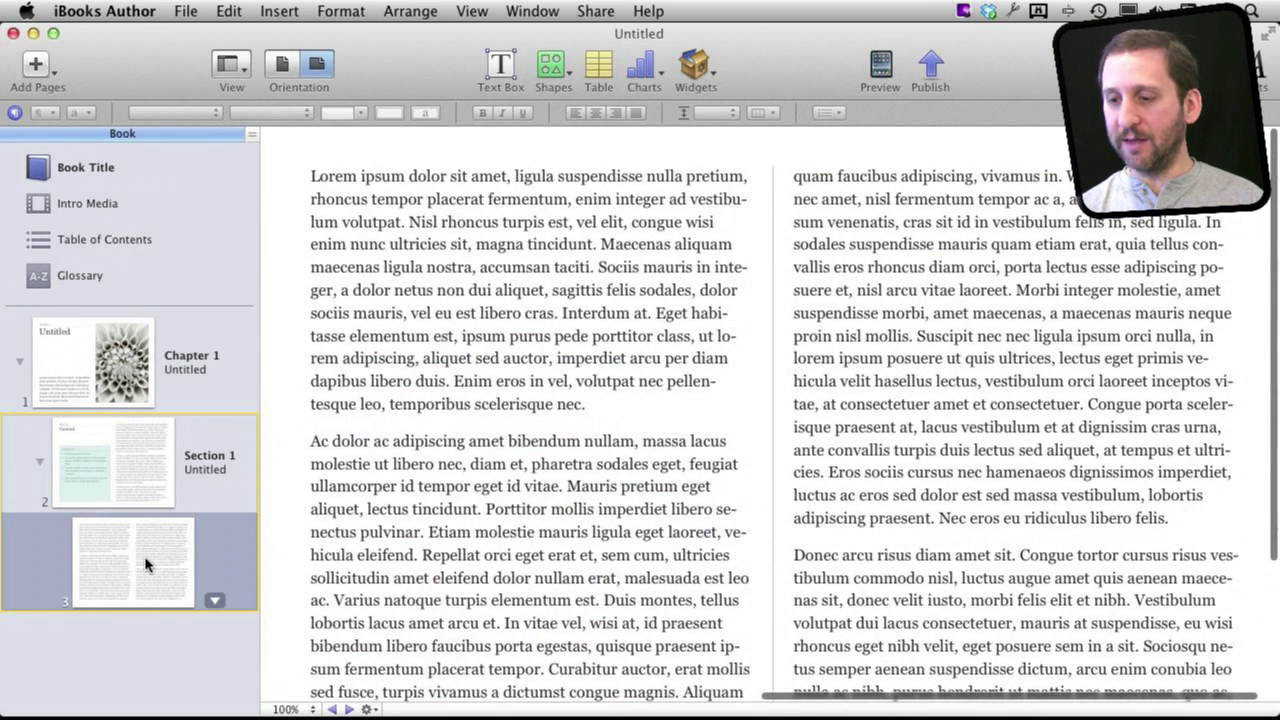
click(215, 600)
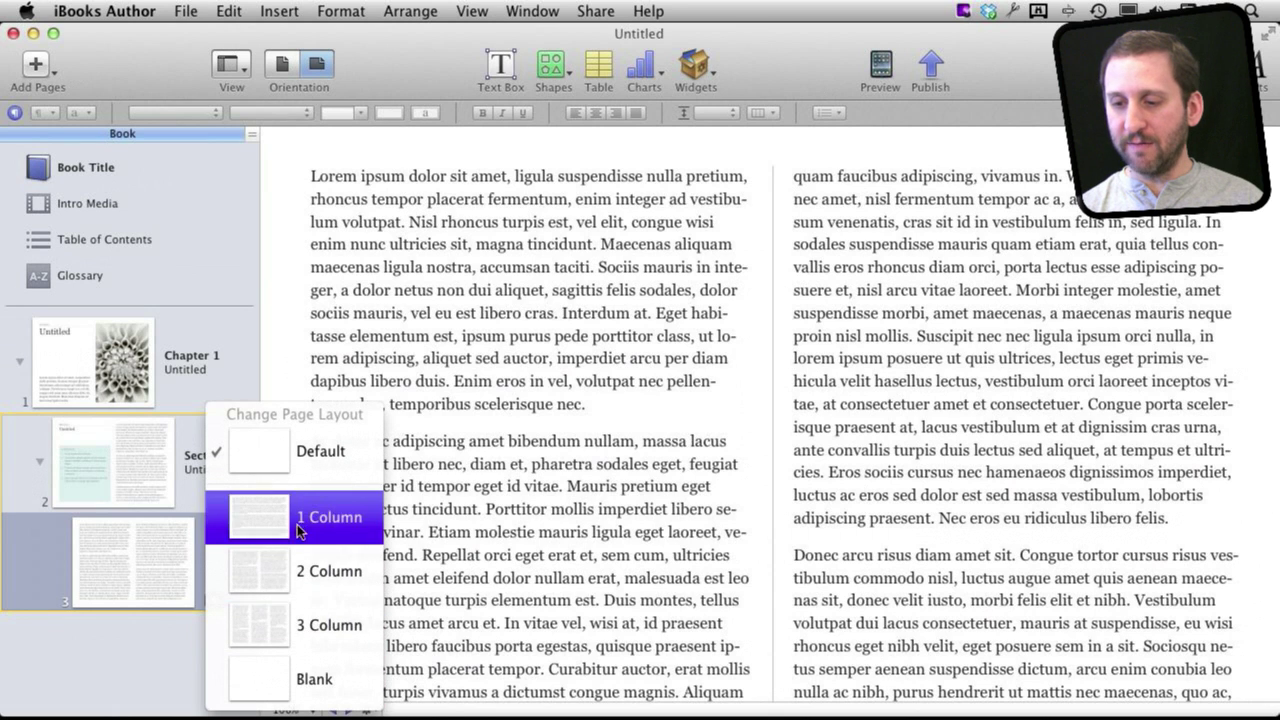
click(270, 620)
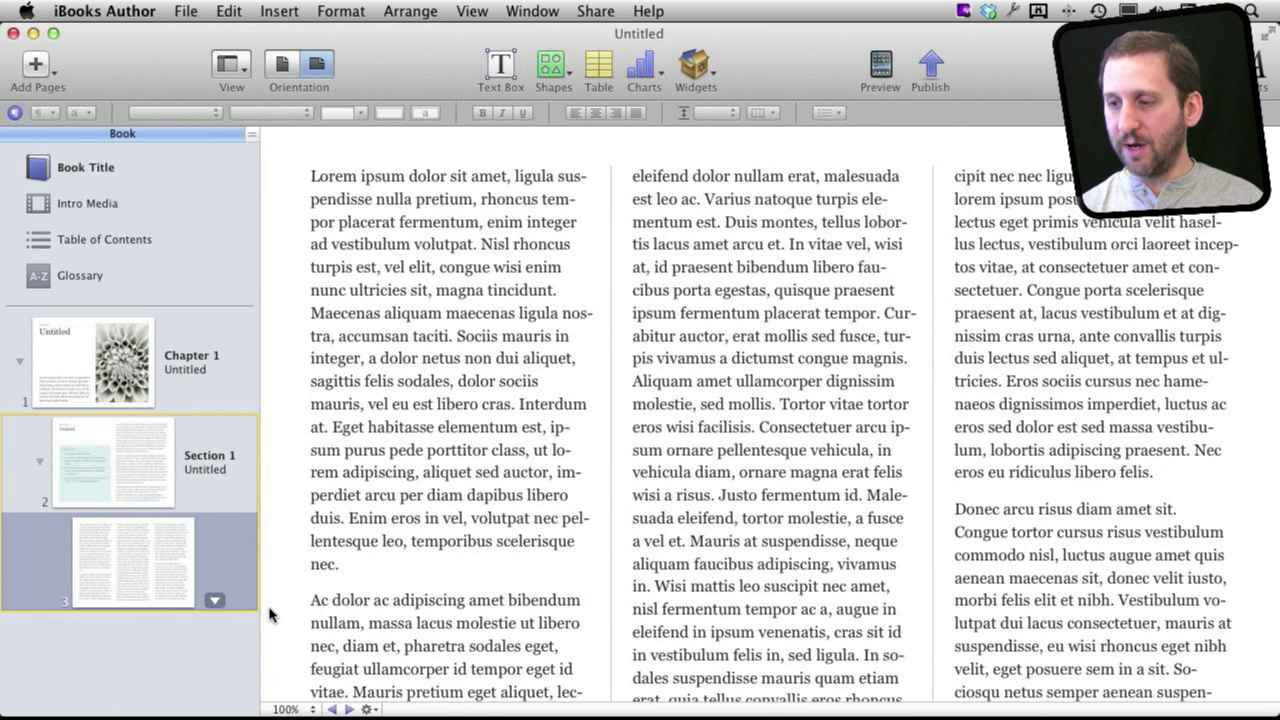
Add a blank page after page 3, then return to the Chapter 1 title page.
click(38, 66)
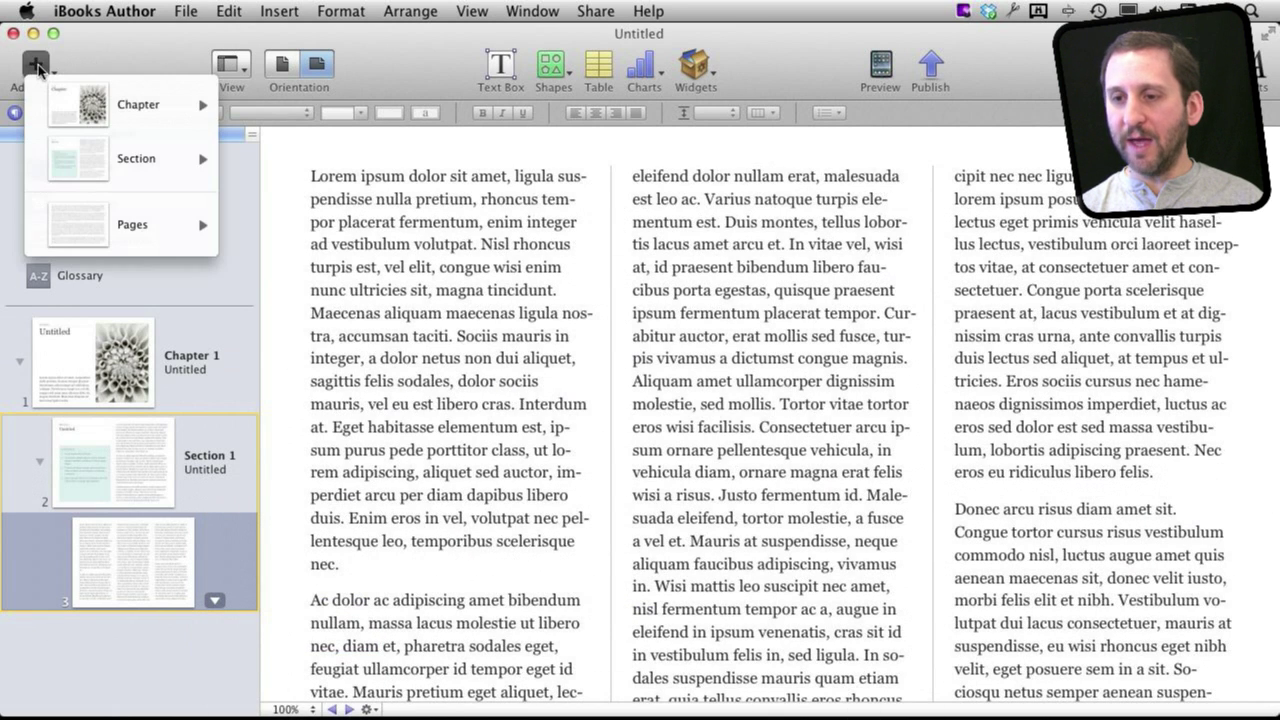
mouse_move(93, 214)
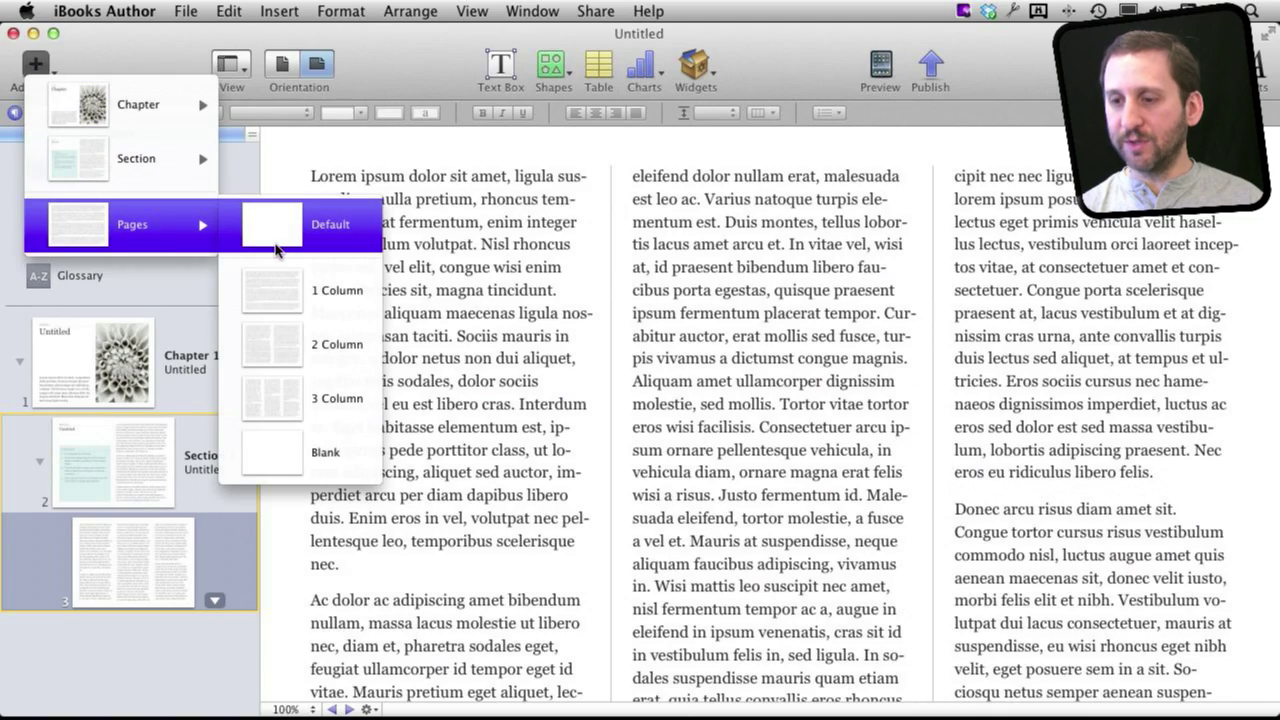
click(288, 456)
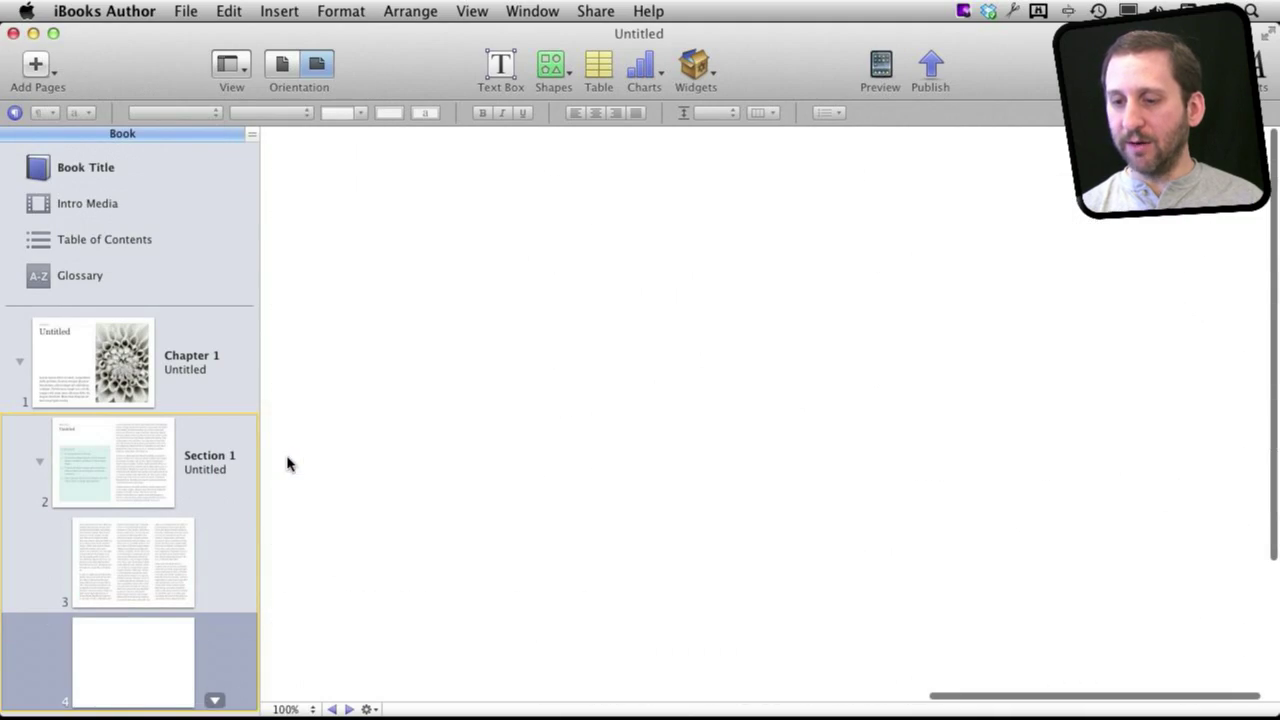
click(120, 451)
click(135, 536)
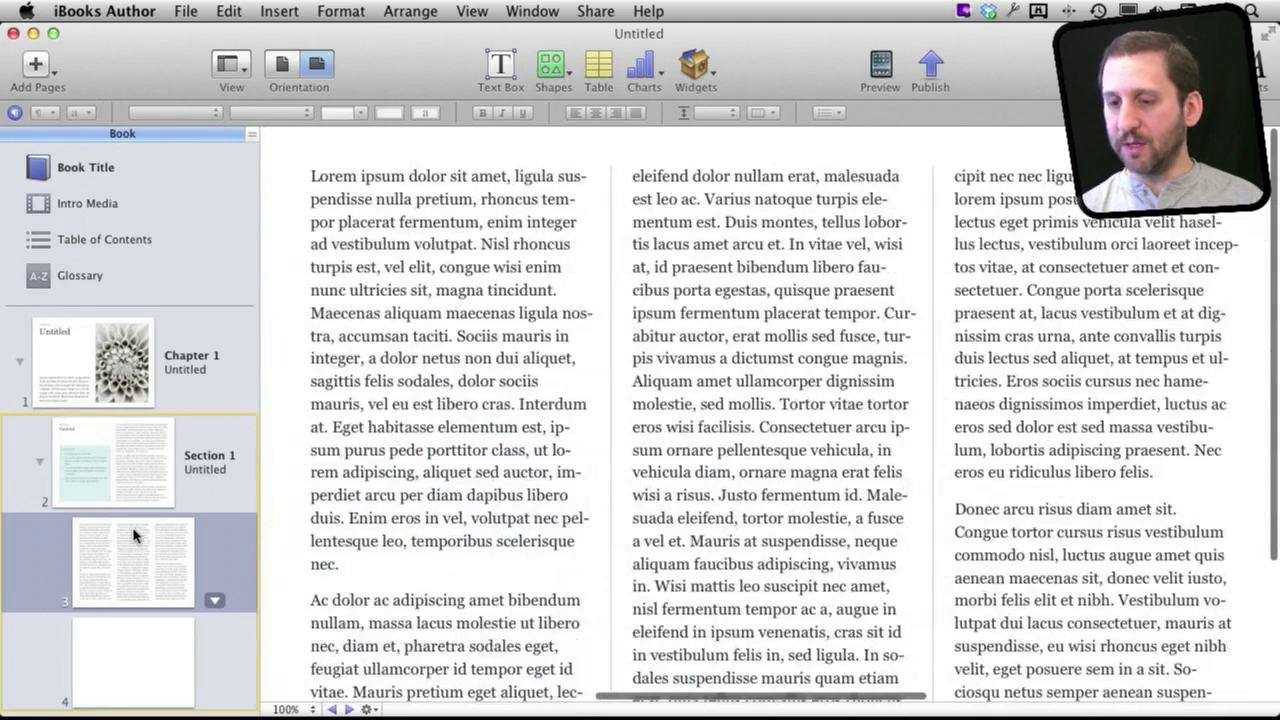
click(120, 460)
click(115, 383)
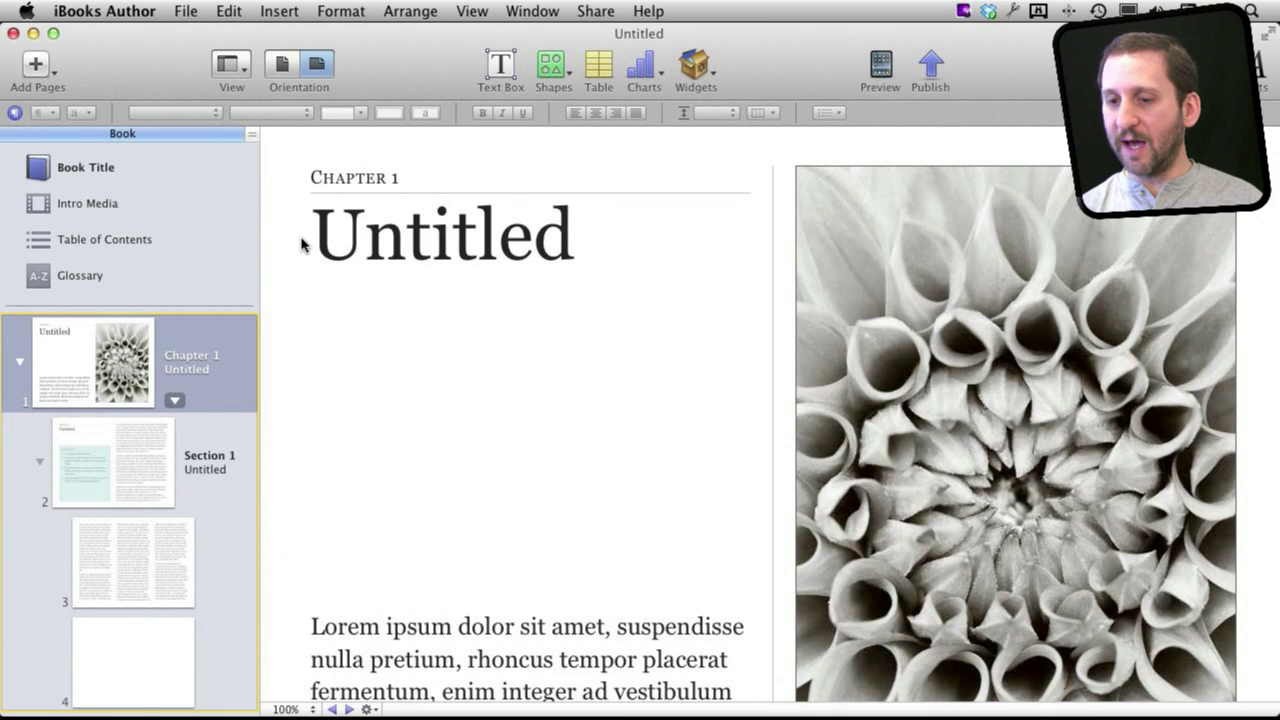
Centre the Chapter 1 title 'Untitled' using the Inspector's Text pane.
click(409, 252)
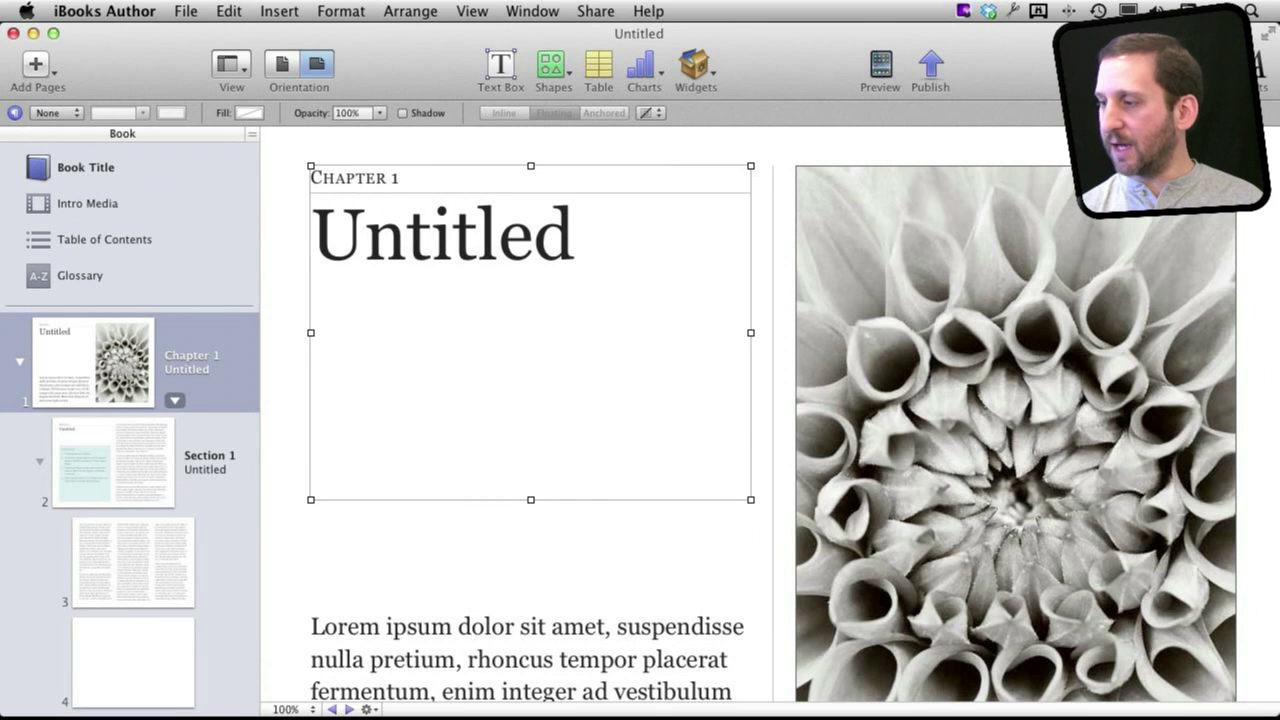
key(alt+super+i)
drag(1120, 32, 786, 30)
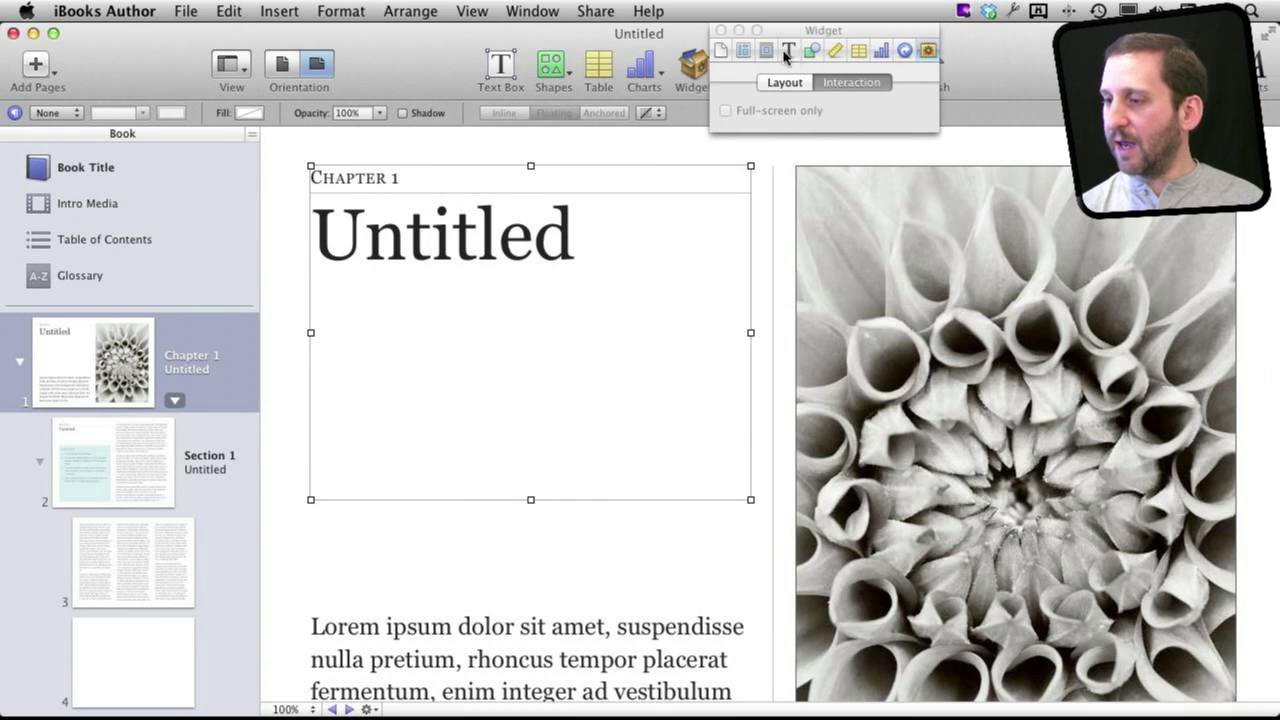
click(790, 57)
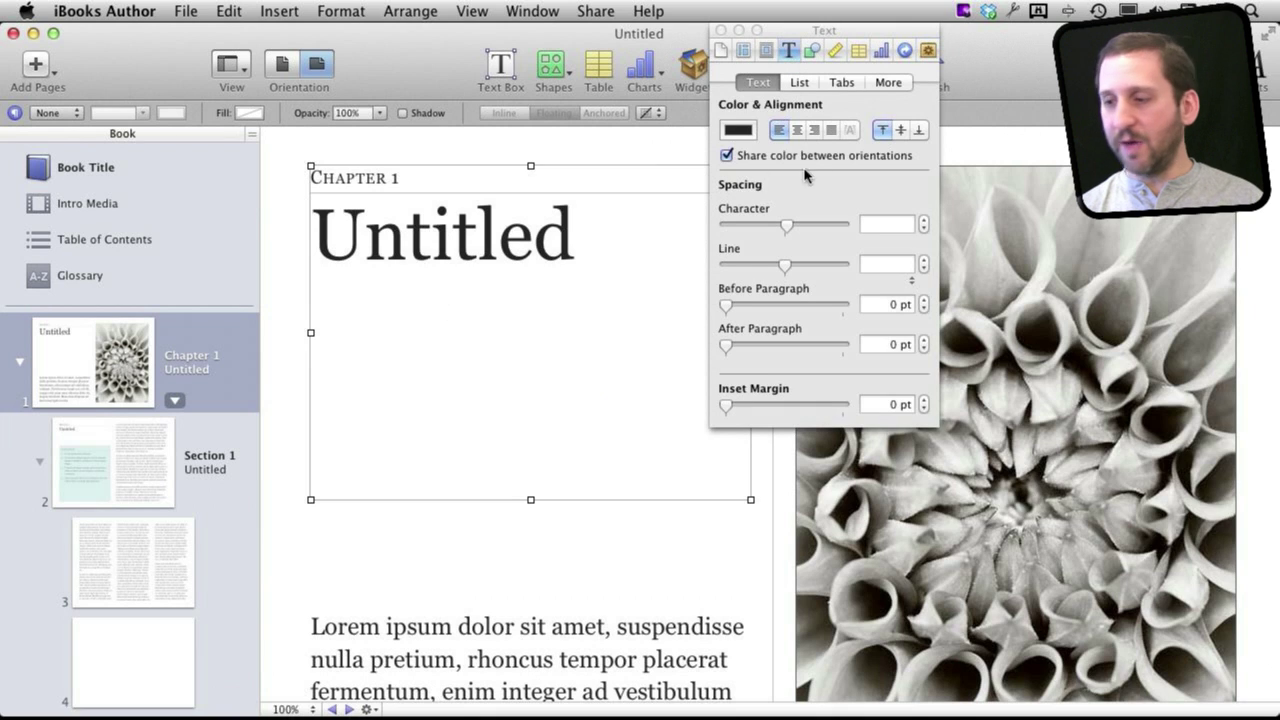
double_click(519, 224)
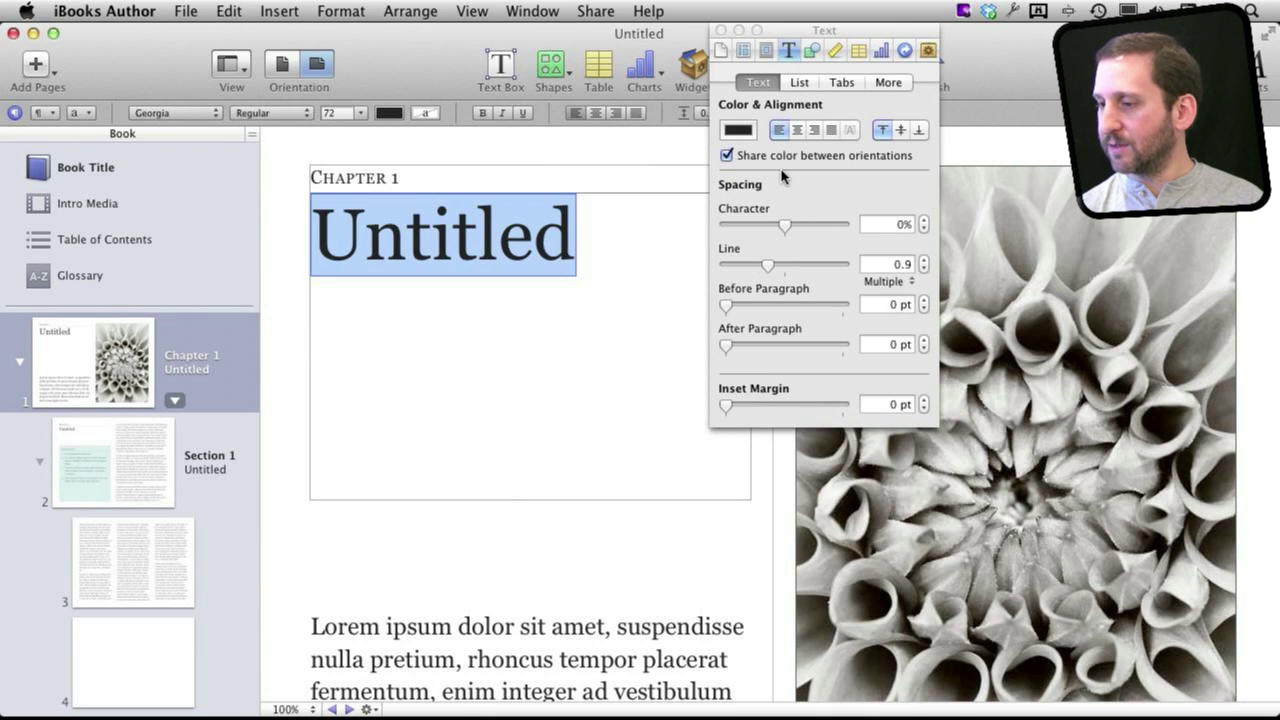
click(797, 130)
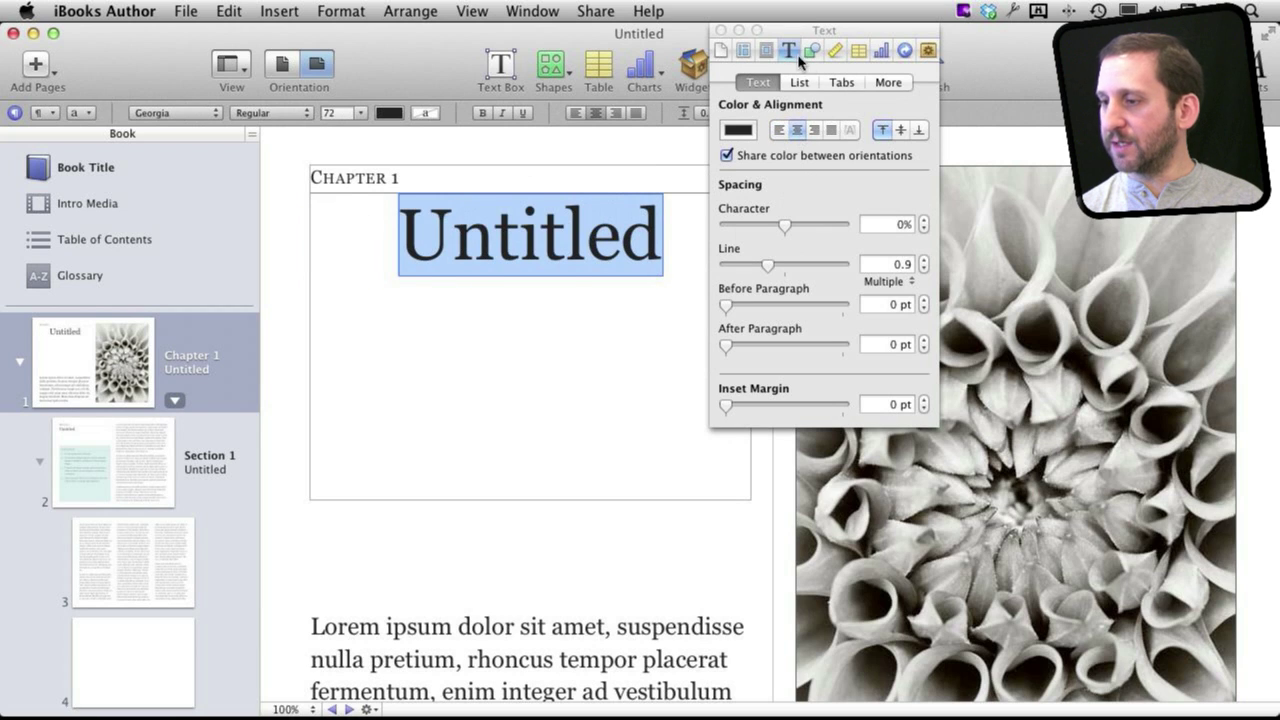
Give the dahlia photo a thick textured 8 pt border.
click(988, 424)
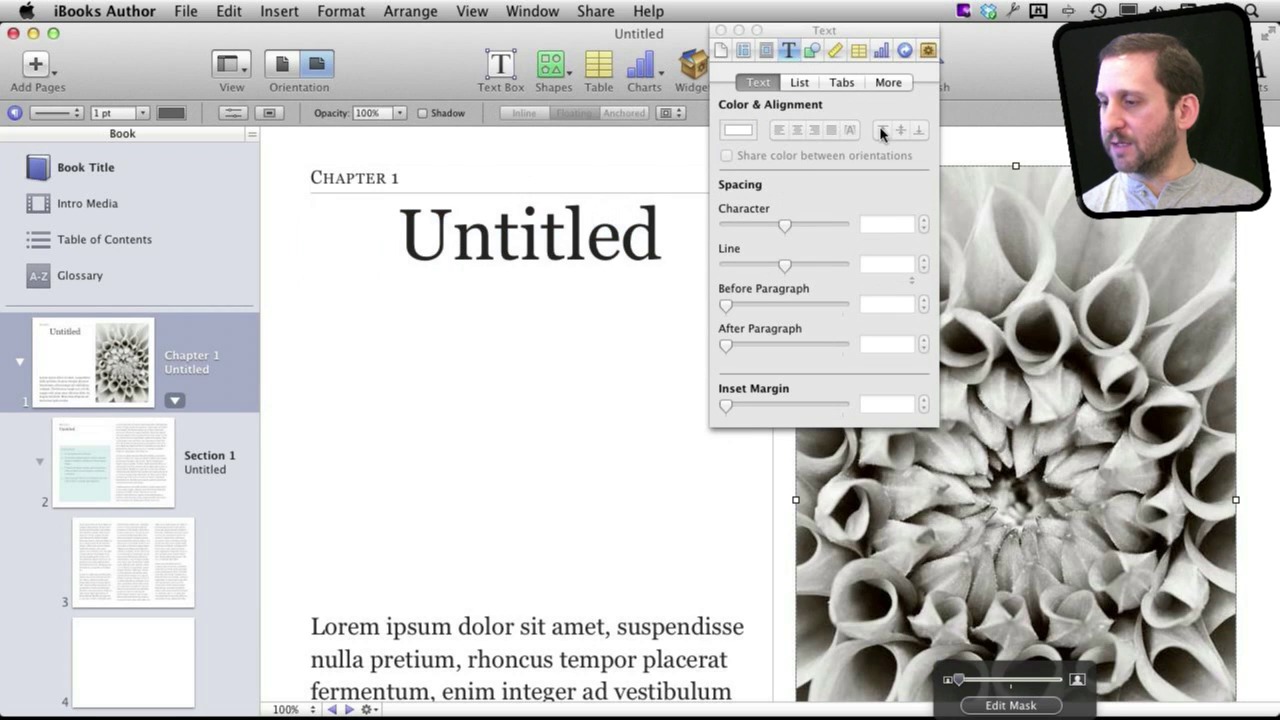
click(812, 50)
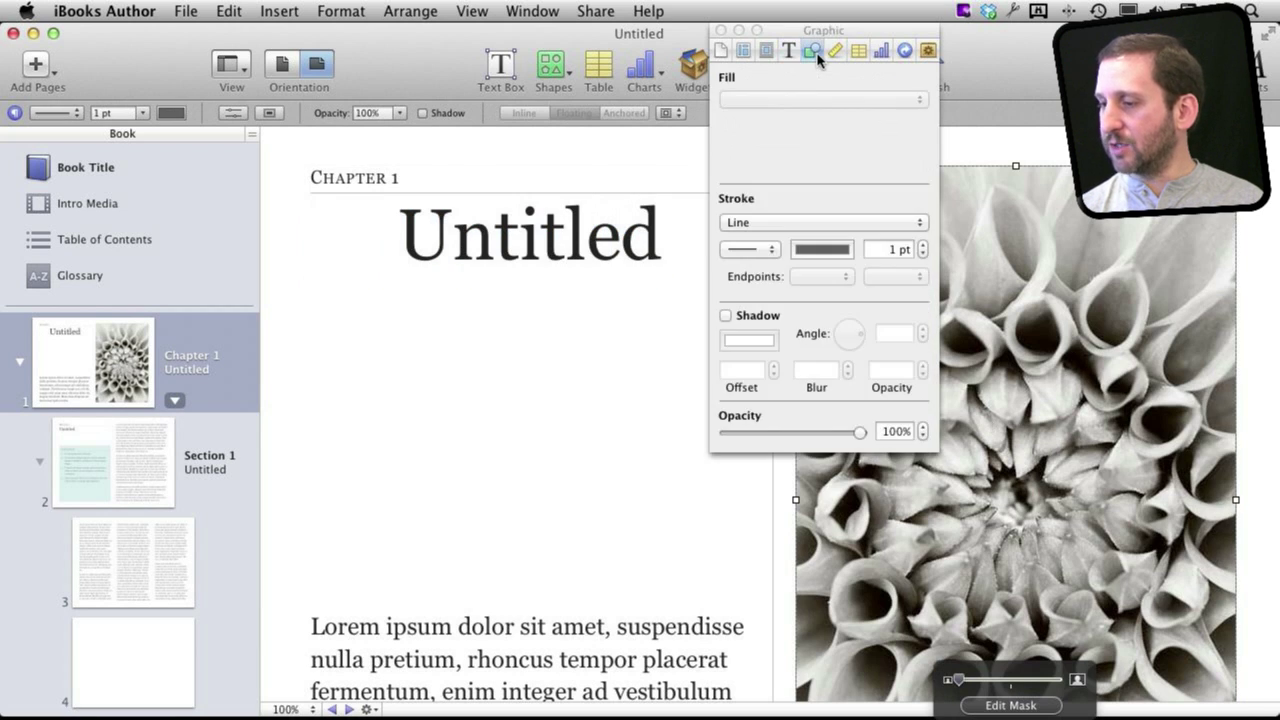
click(752, 249)
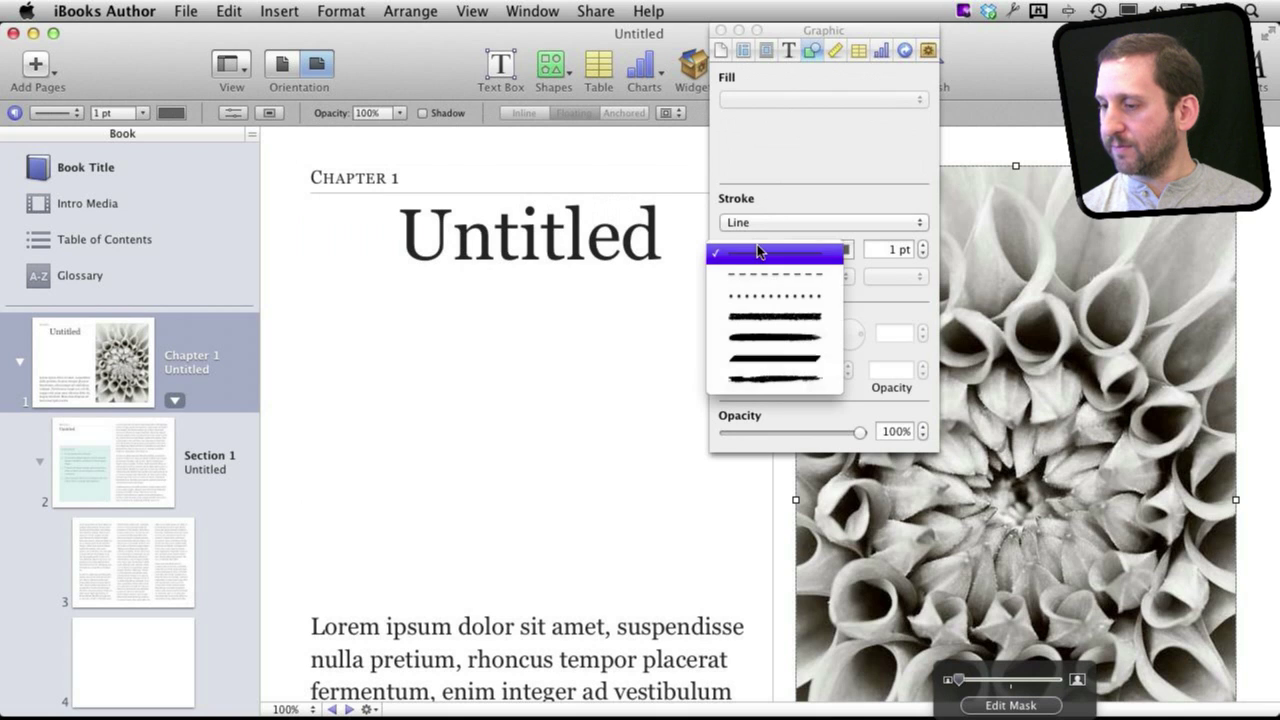
click(760, 321)
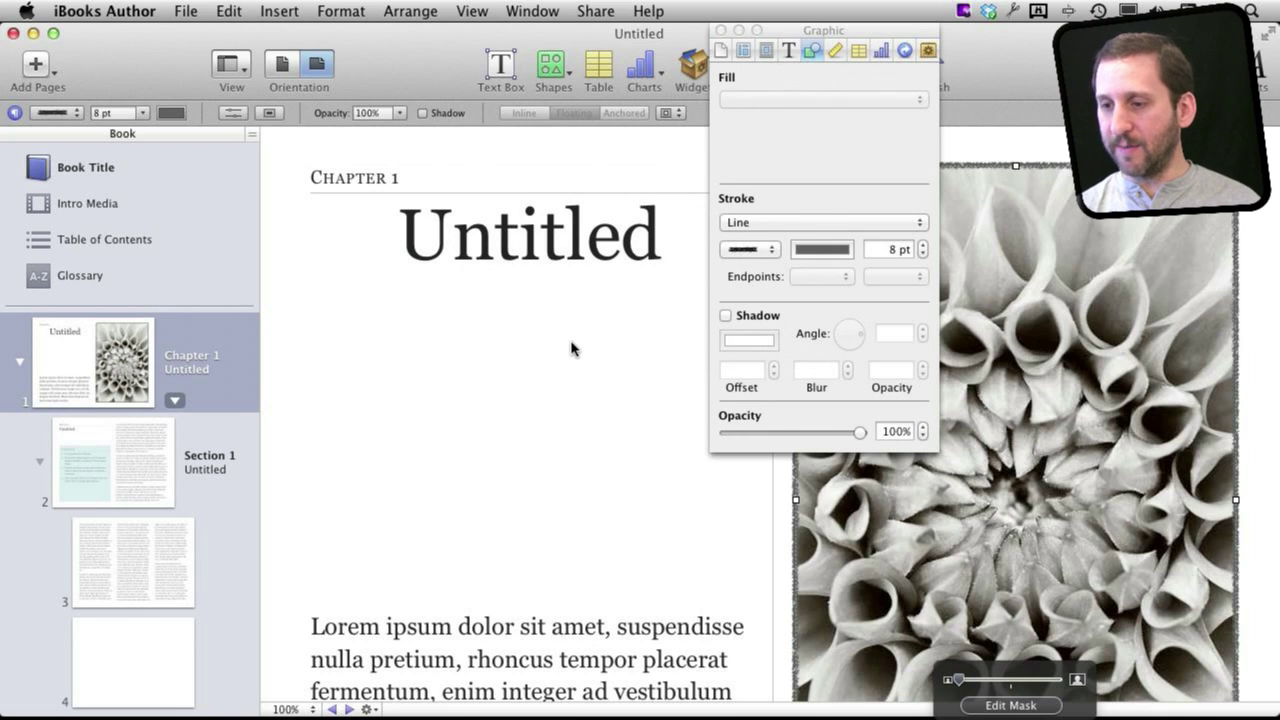
click(721, 31)
Replace the dahlia image with the elk photo P9210047 and reposition it within its frame.
click(1145, 70)
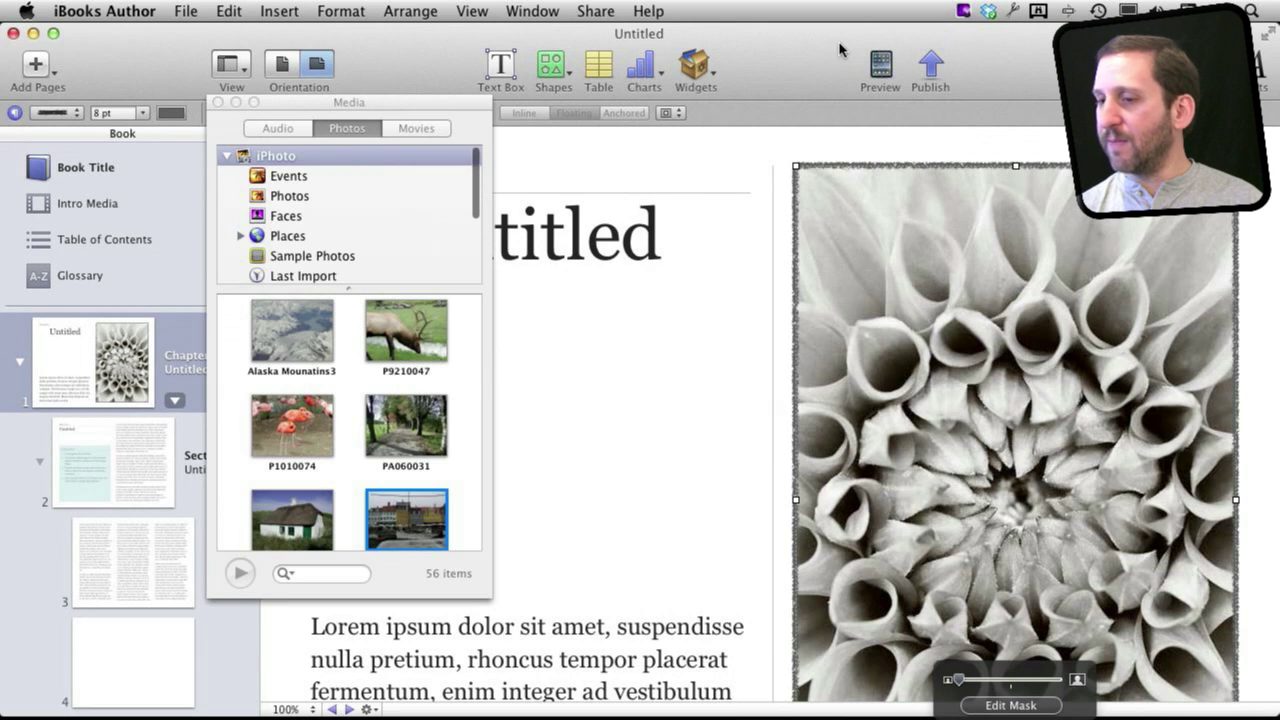
drag(400, 105, 394, 47)
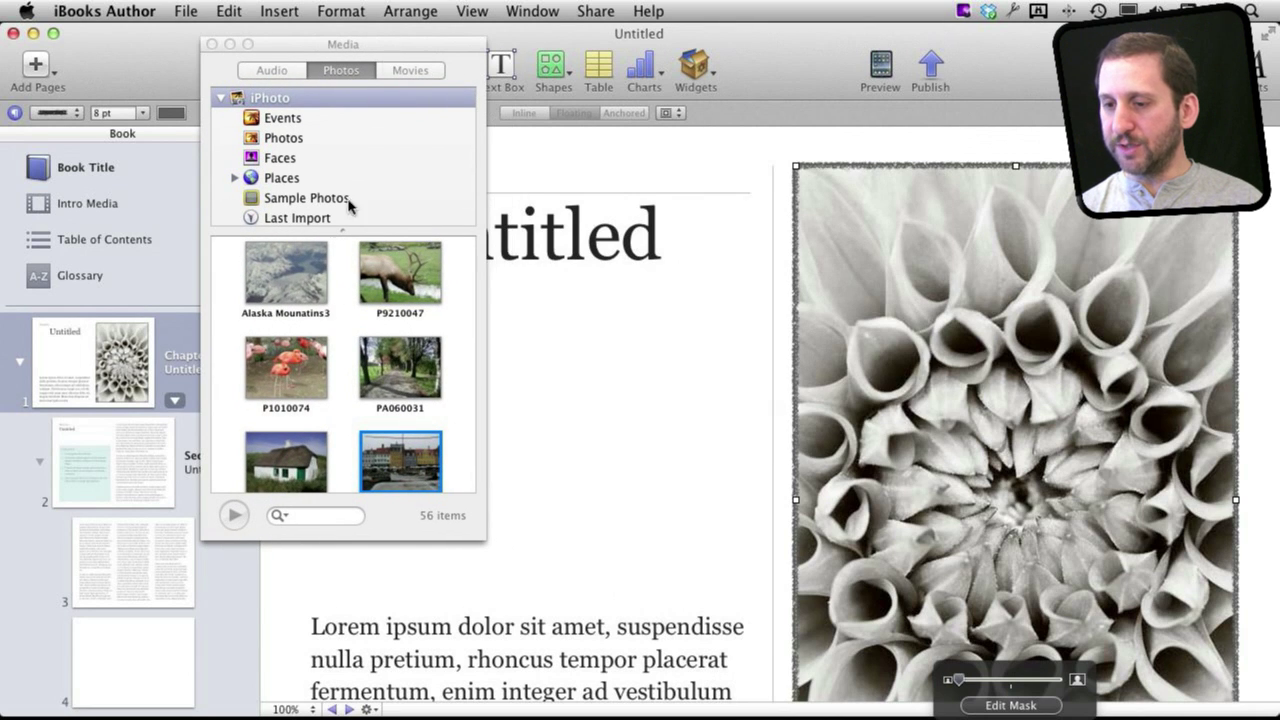
click(286, 292)
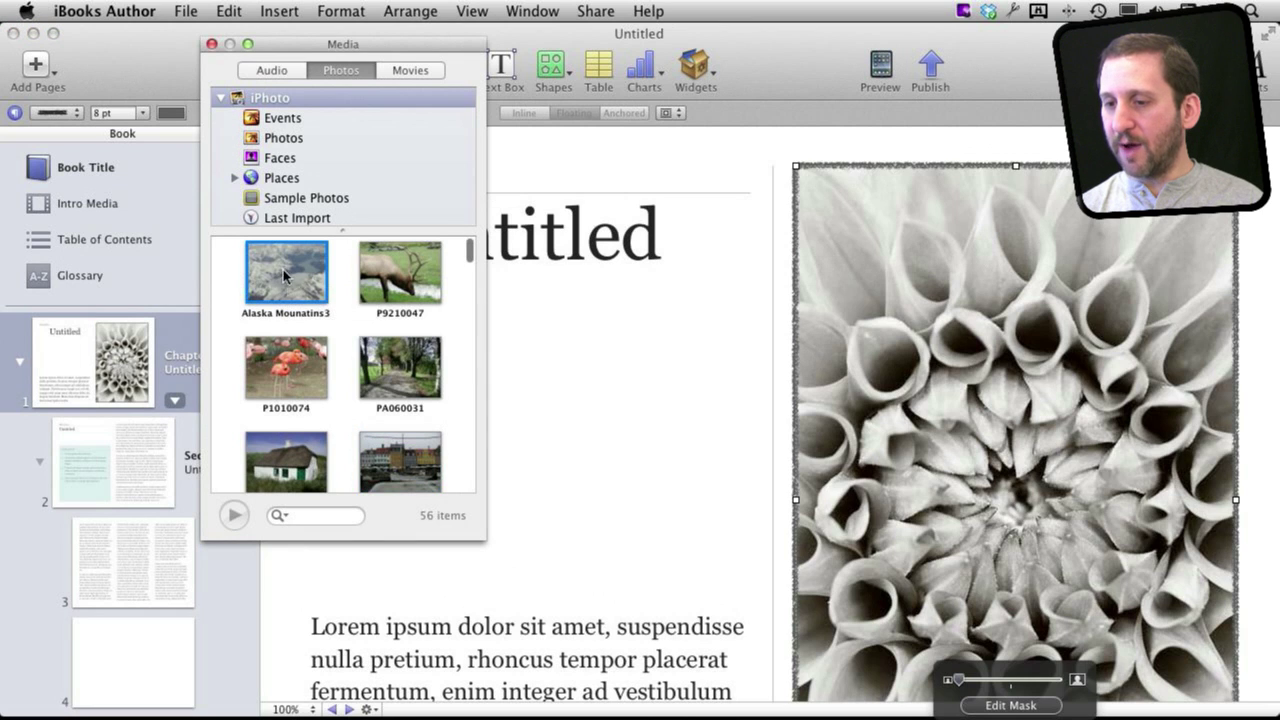
click(398, 283)
drag(392, 273, 930, 425)
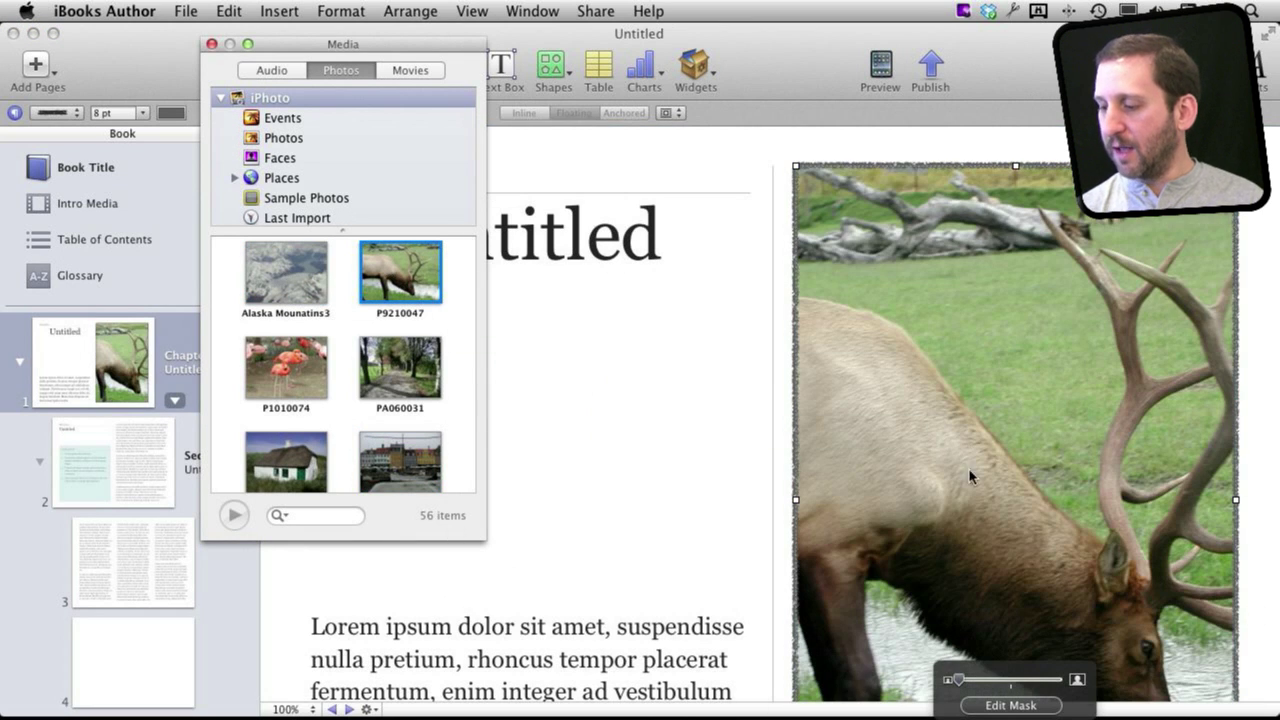
mouse_move(962, 685)
mouse_down()
mouse_move(1015, 685)
mouse_move(941, 683)
mouse_up()
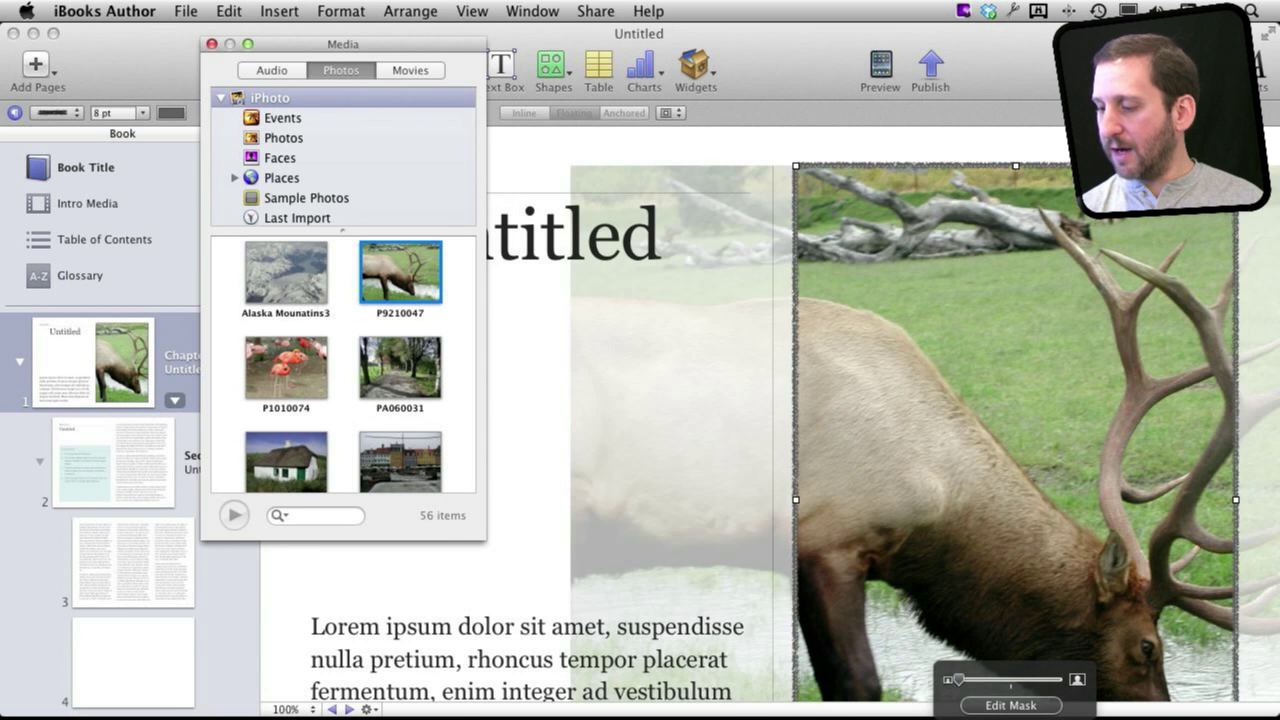
drag(831, 437, 827, 227)
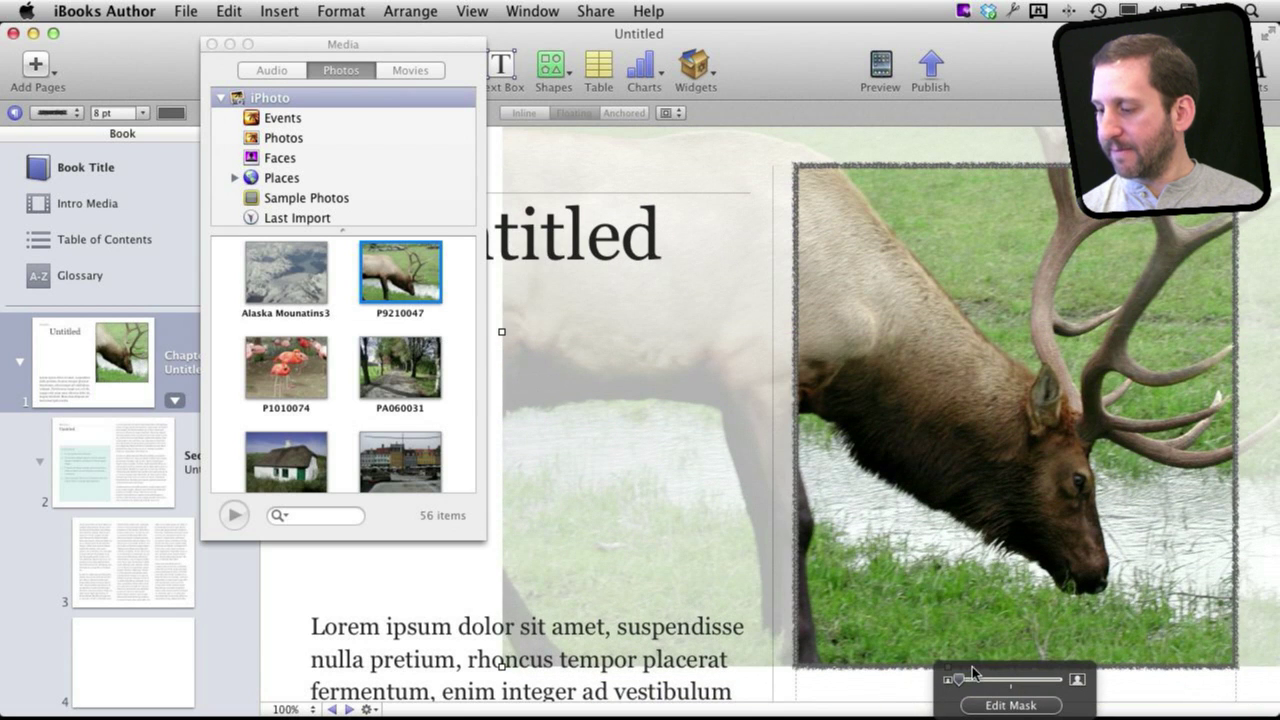
click(981, 703)
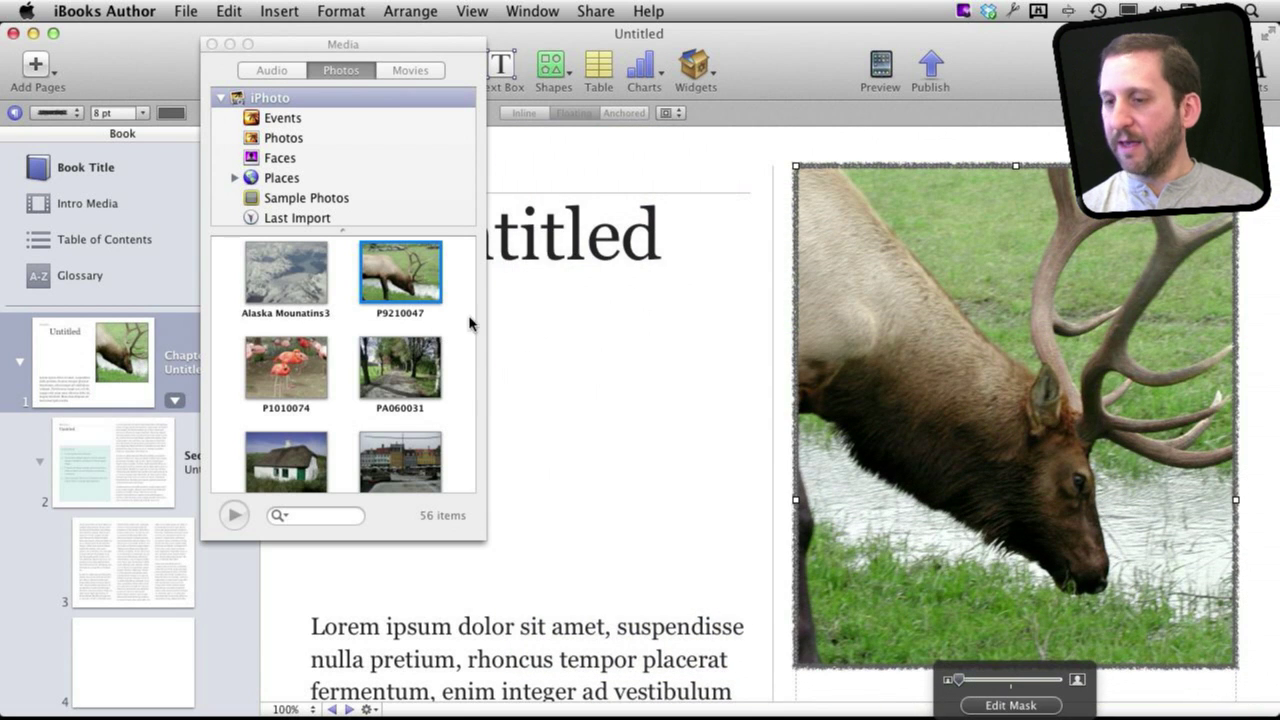
Place the flamingo photo P1010074 on the page's lower left and show its wrap settings.
click(278, 404)
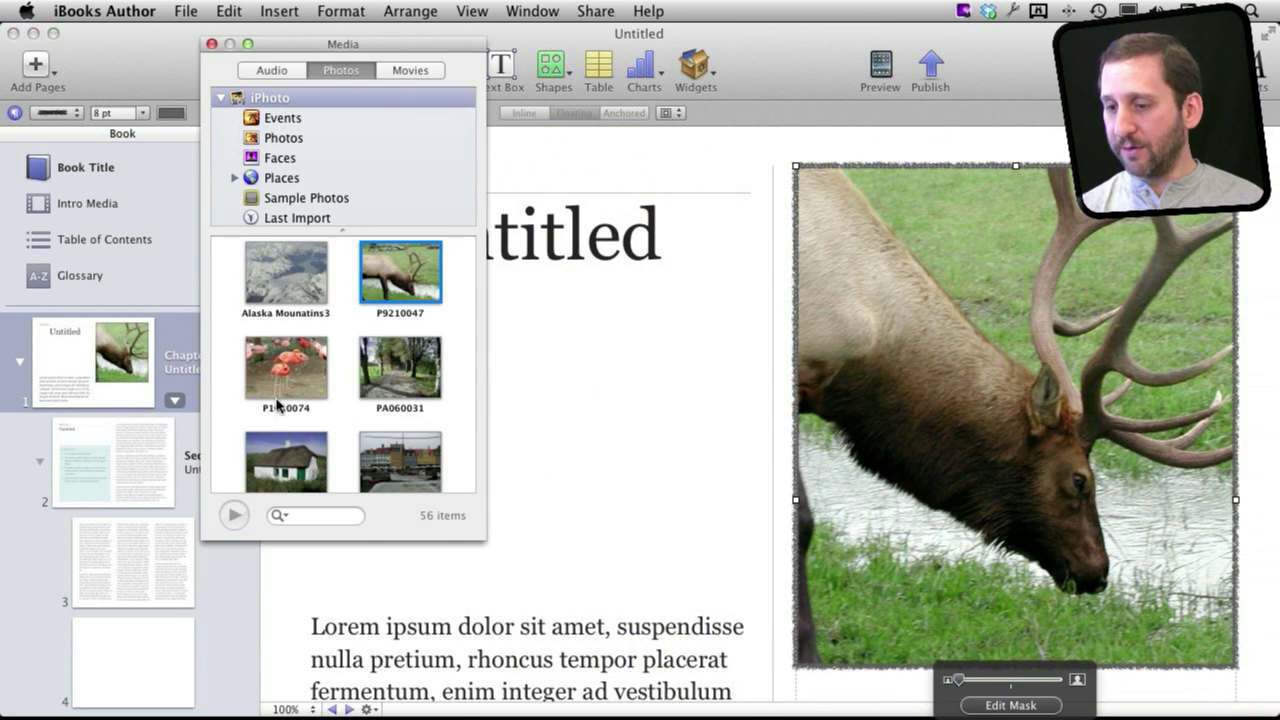
click(303, 365)
drag(310, 366, 615, 428)
drag(692, 364, 707, 430)
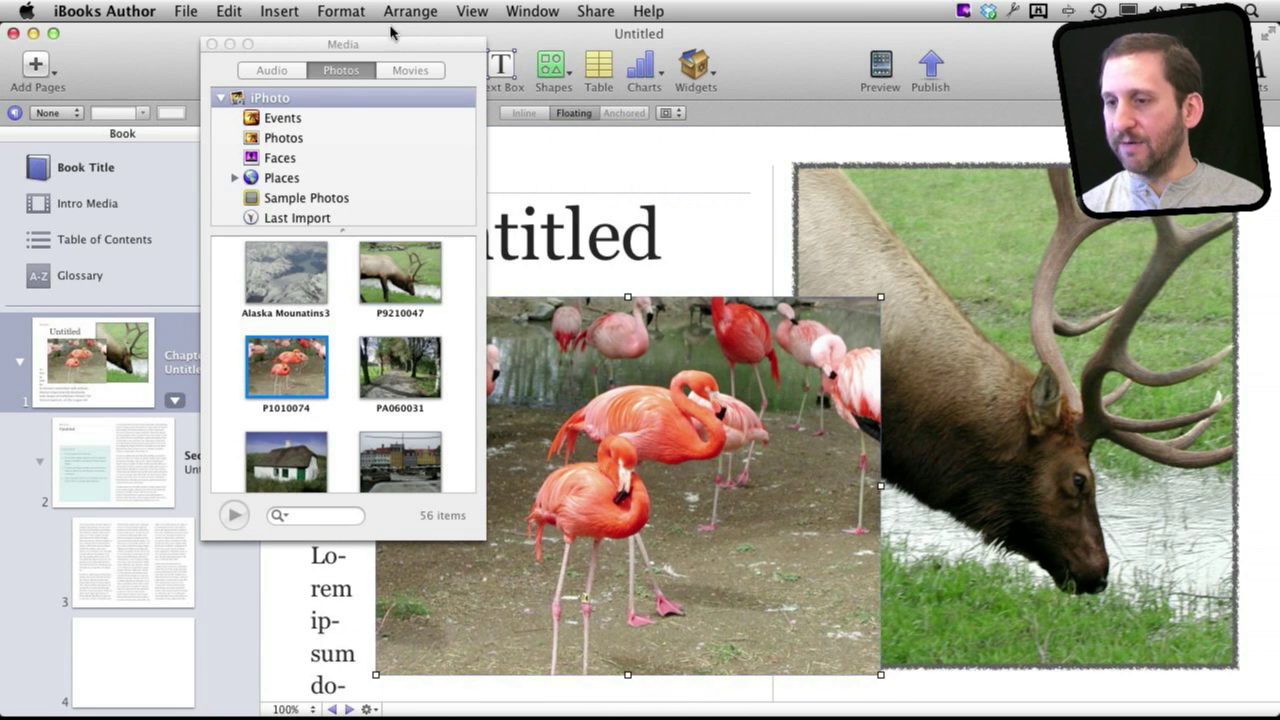
key(alt+super+i)
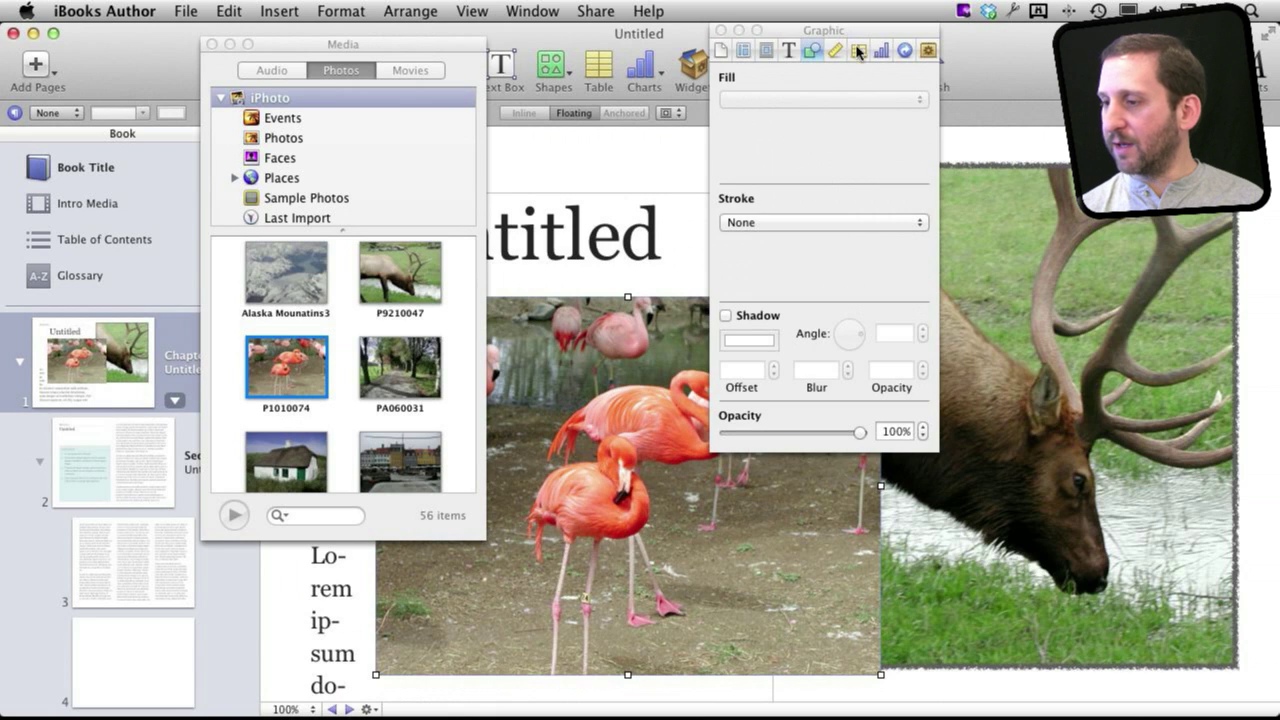
click(766, 50)
drag(781, 33, 675, 57)
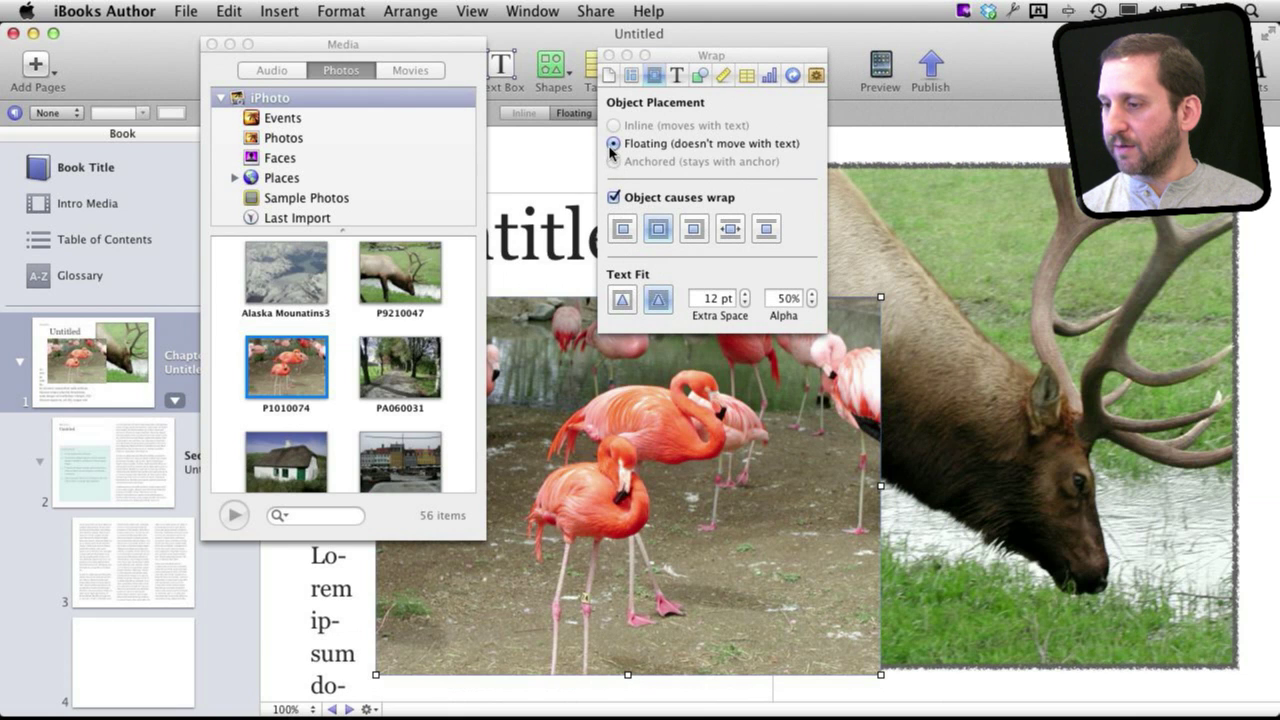
Turn off text wrap for the flamingo photo and send it backward behind the elk.
click(613, 198)
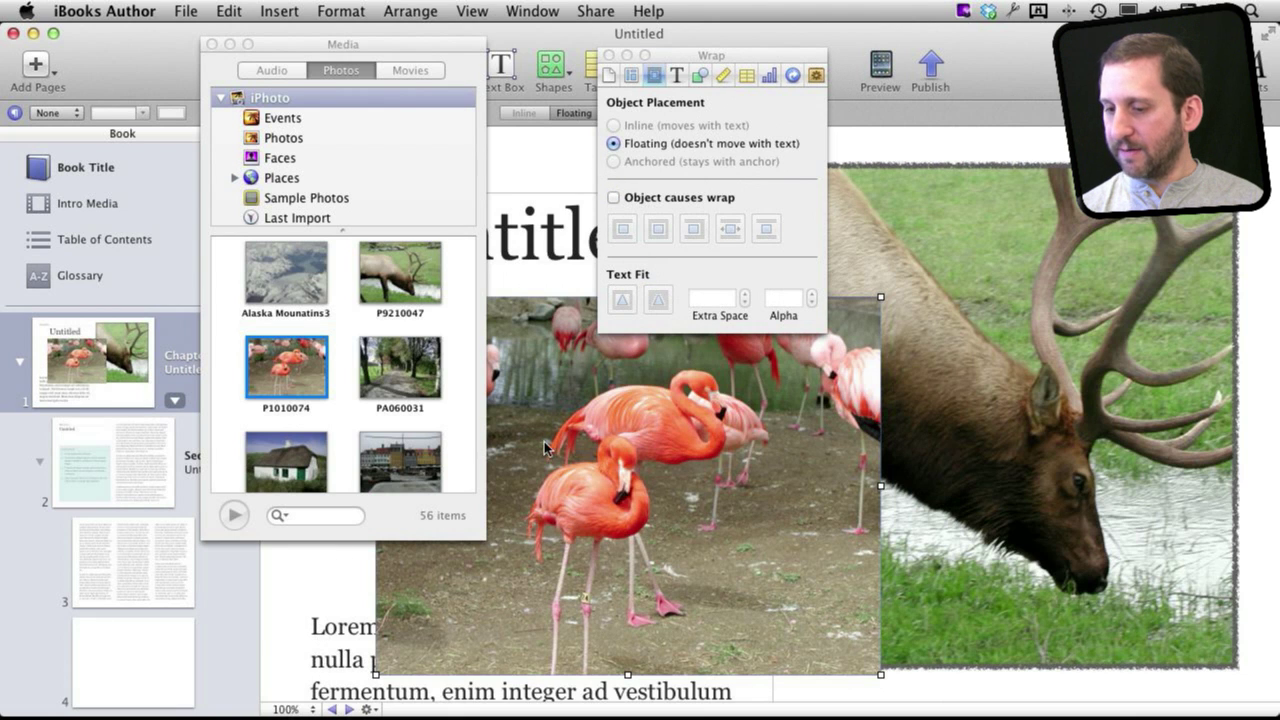
drag(544, 441, 576, 454)
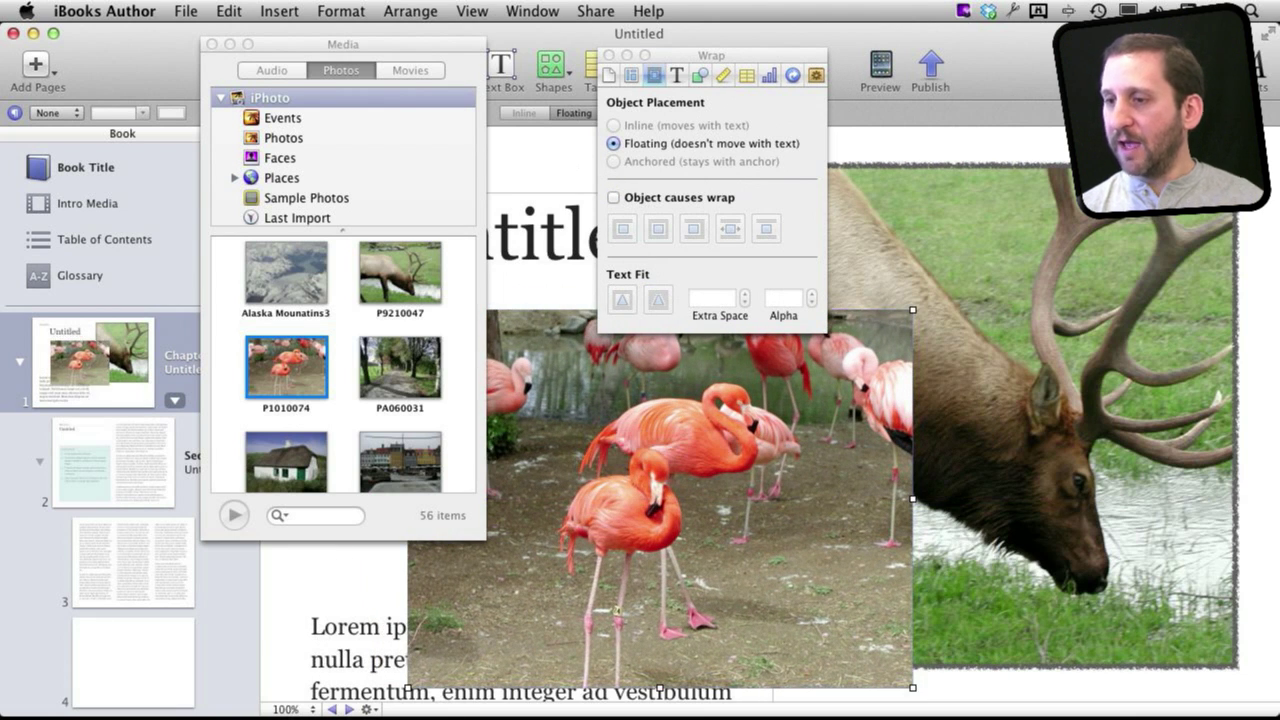
click(410, 11)
mouse_move(430, 128)
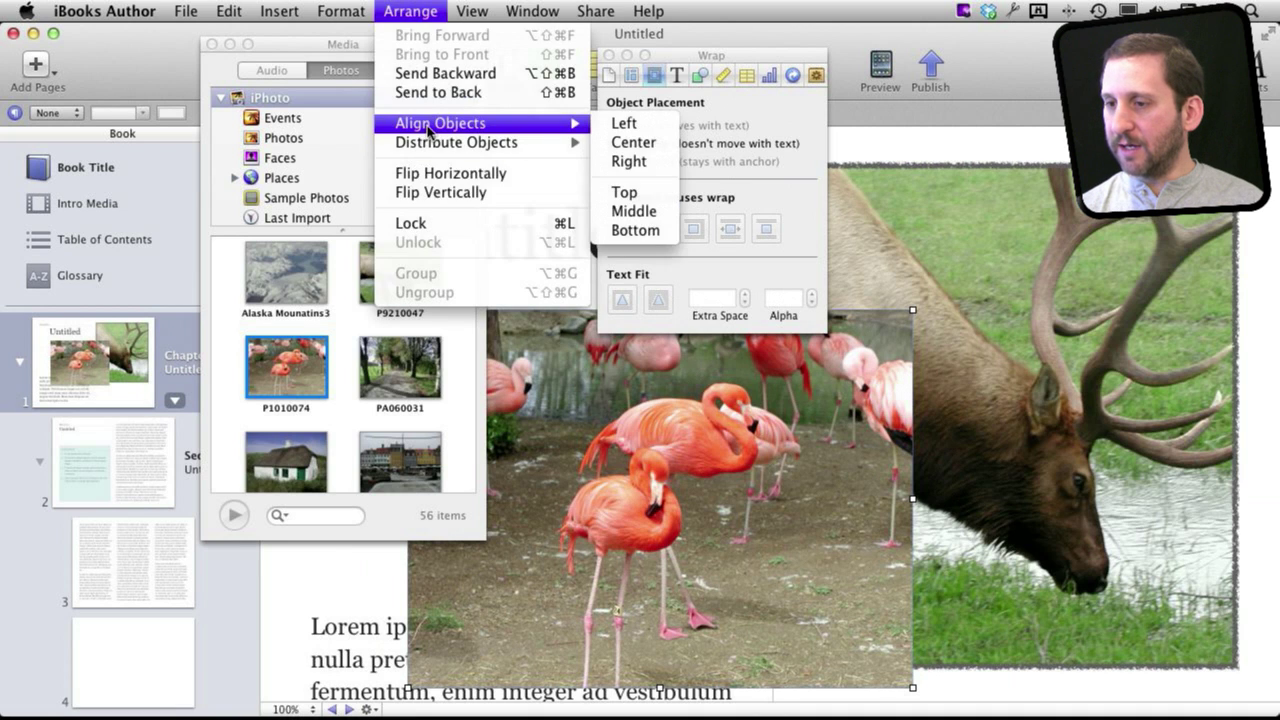
click(457, 73)
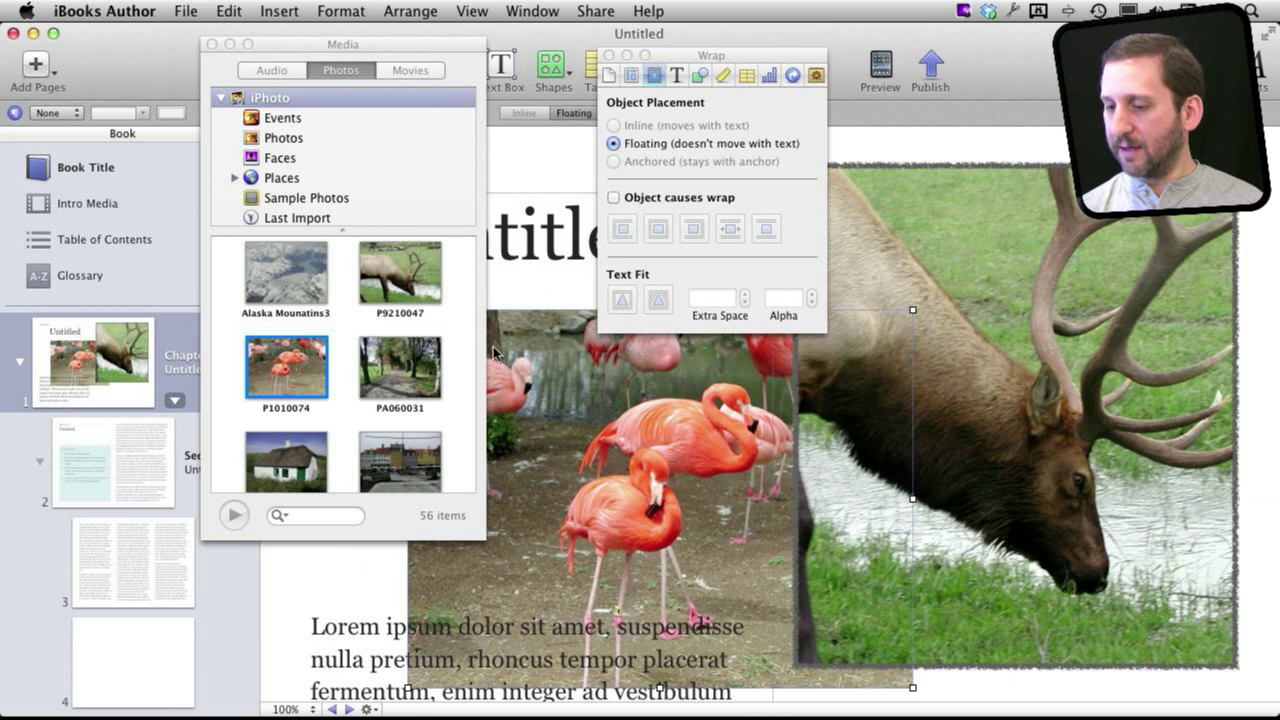
drag(586, 477, 540, 492)
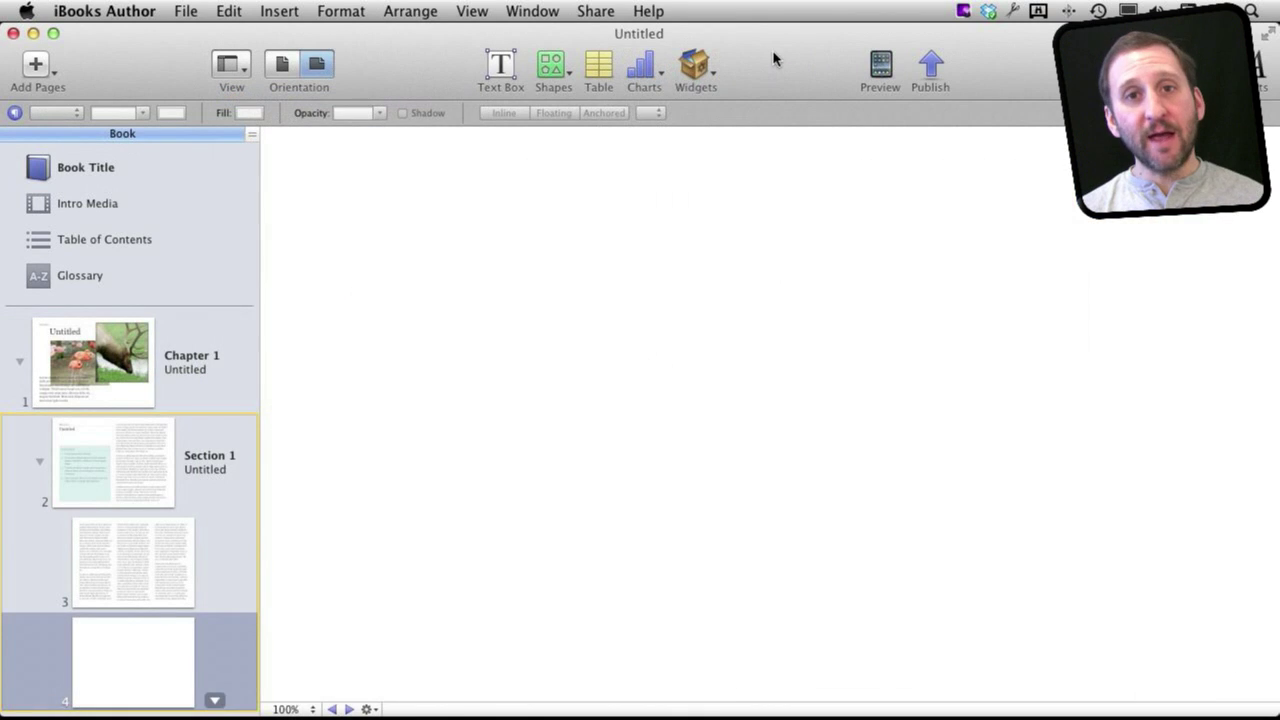
Insert a Gallery widget at the upper left and add the elk, trees and harbour photos.
click(700, 70)
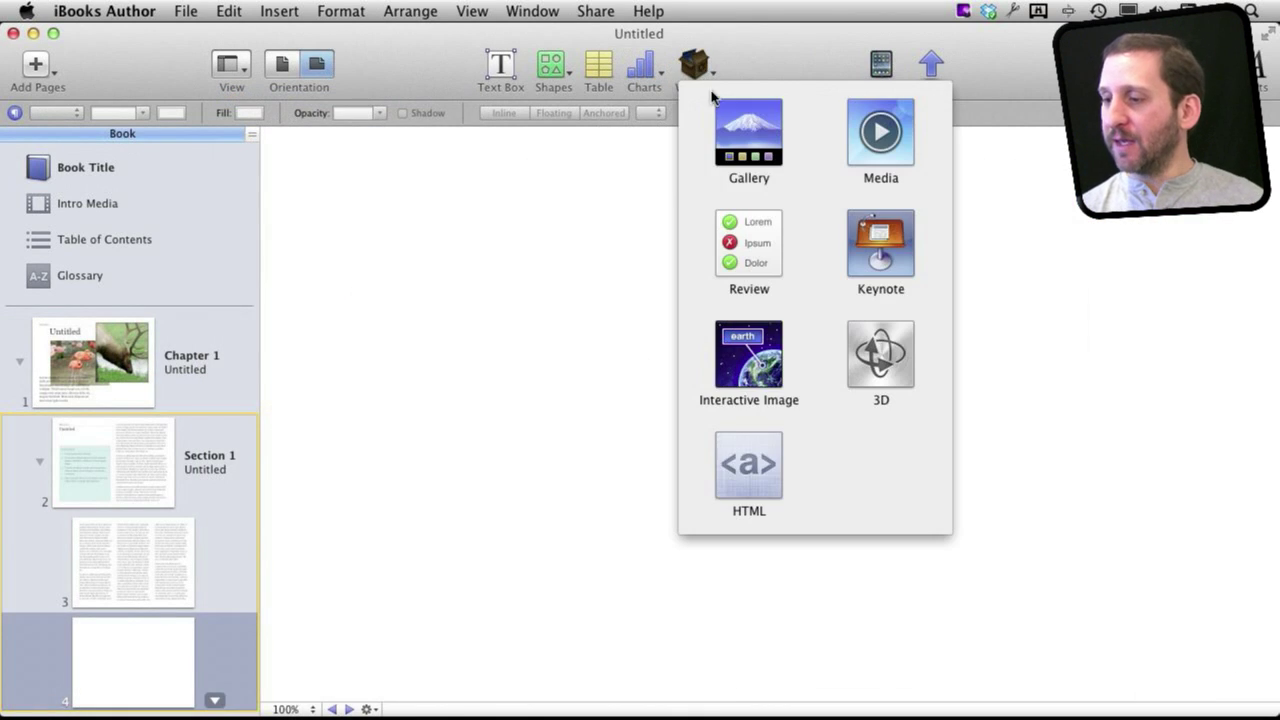
click(757, 143)
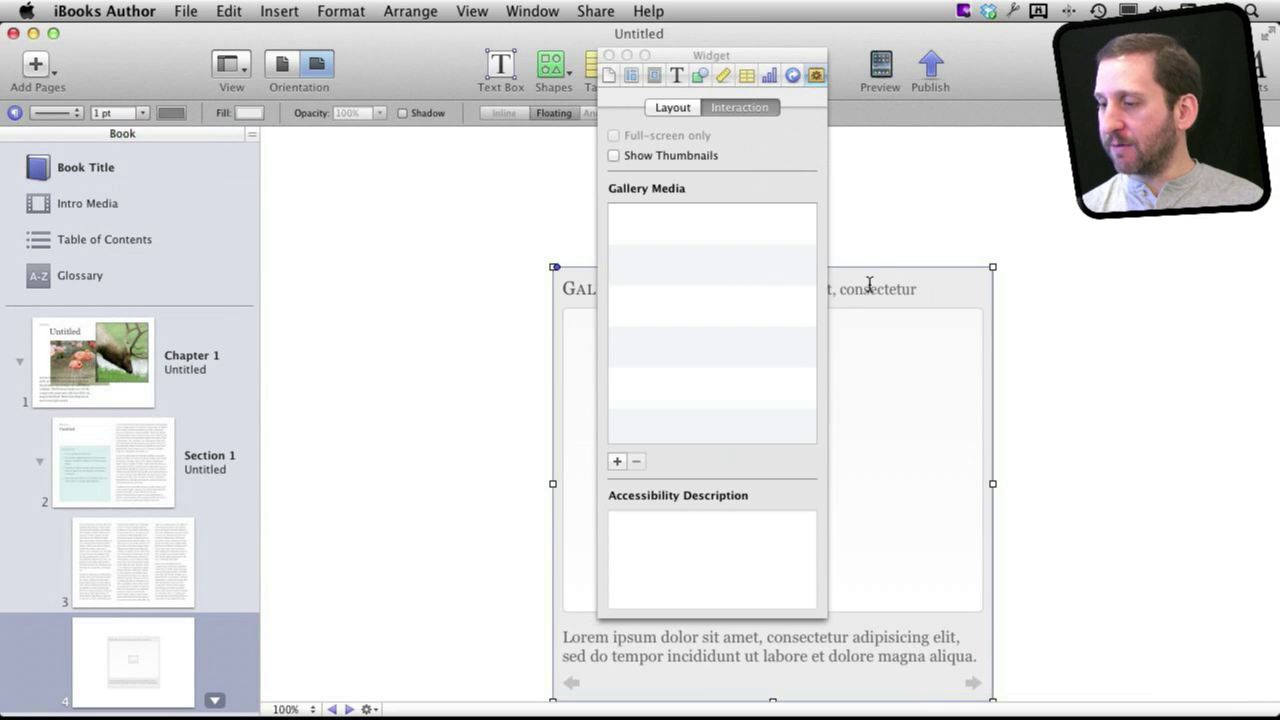
drag(884, 277, 632, 158)
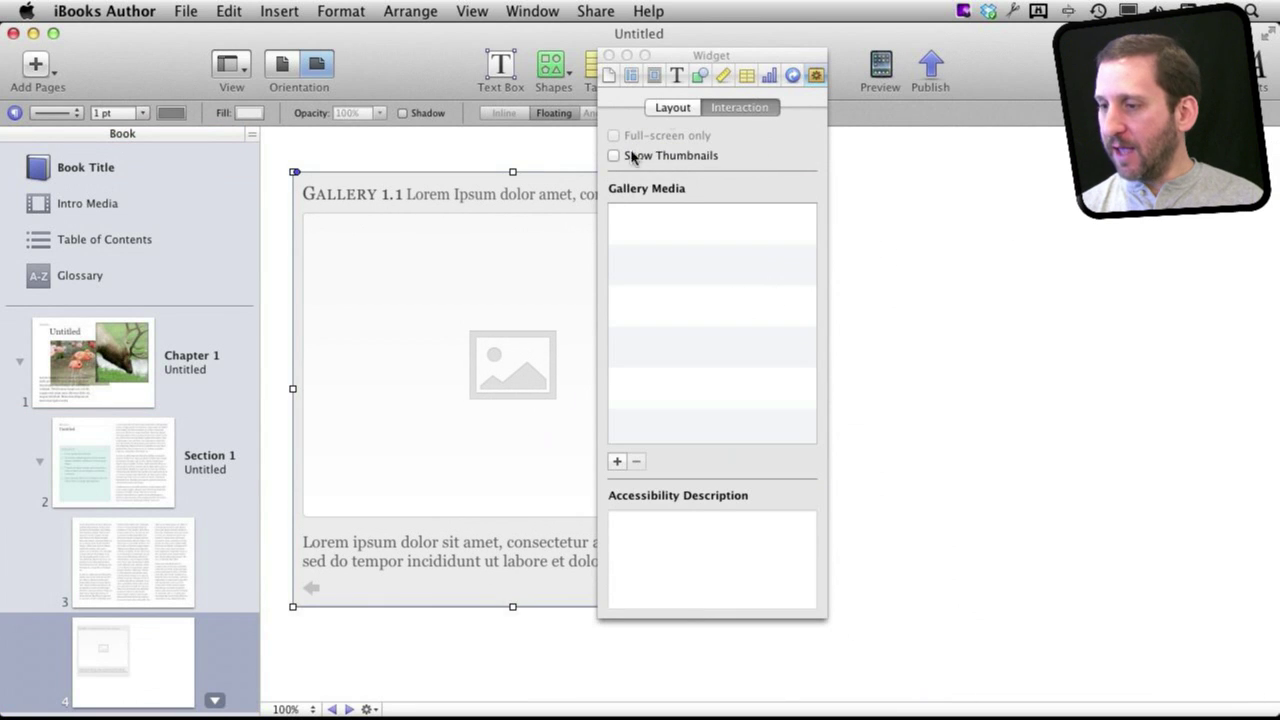
click(1165, 68)
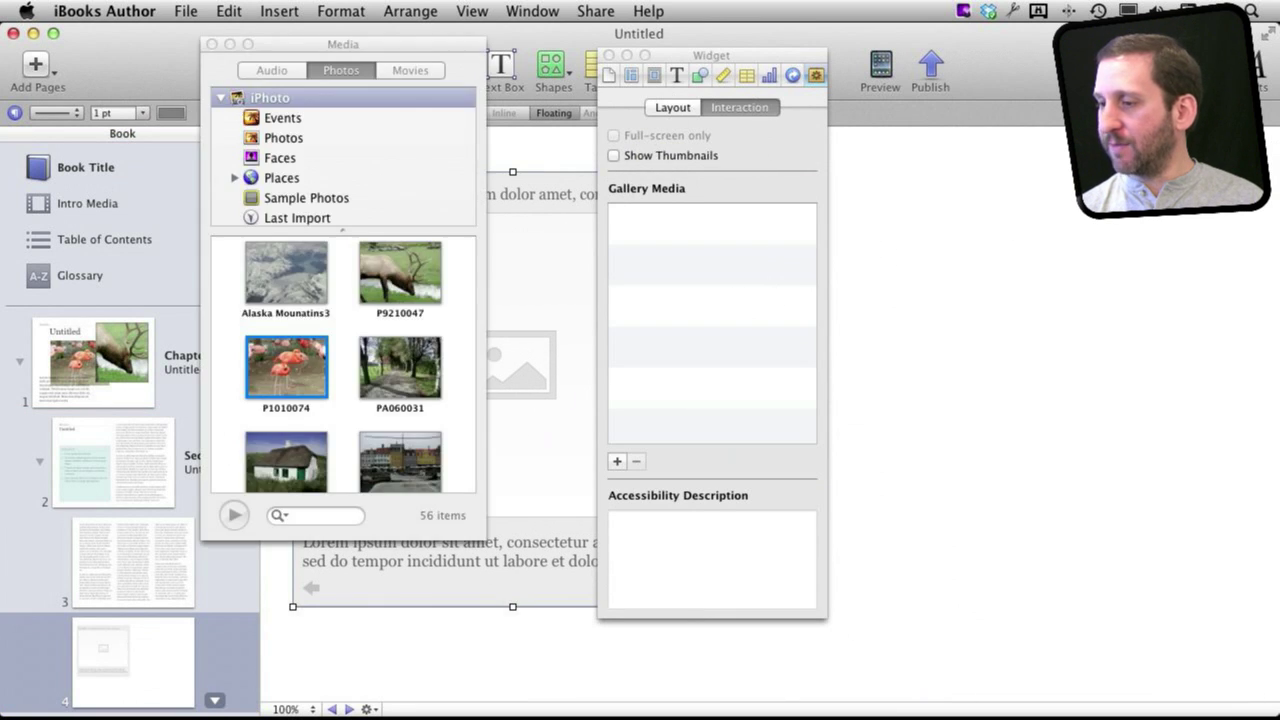
drag(405, 285, 540, 347)
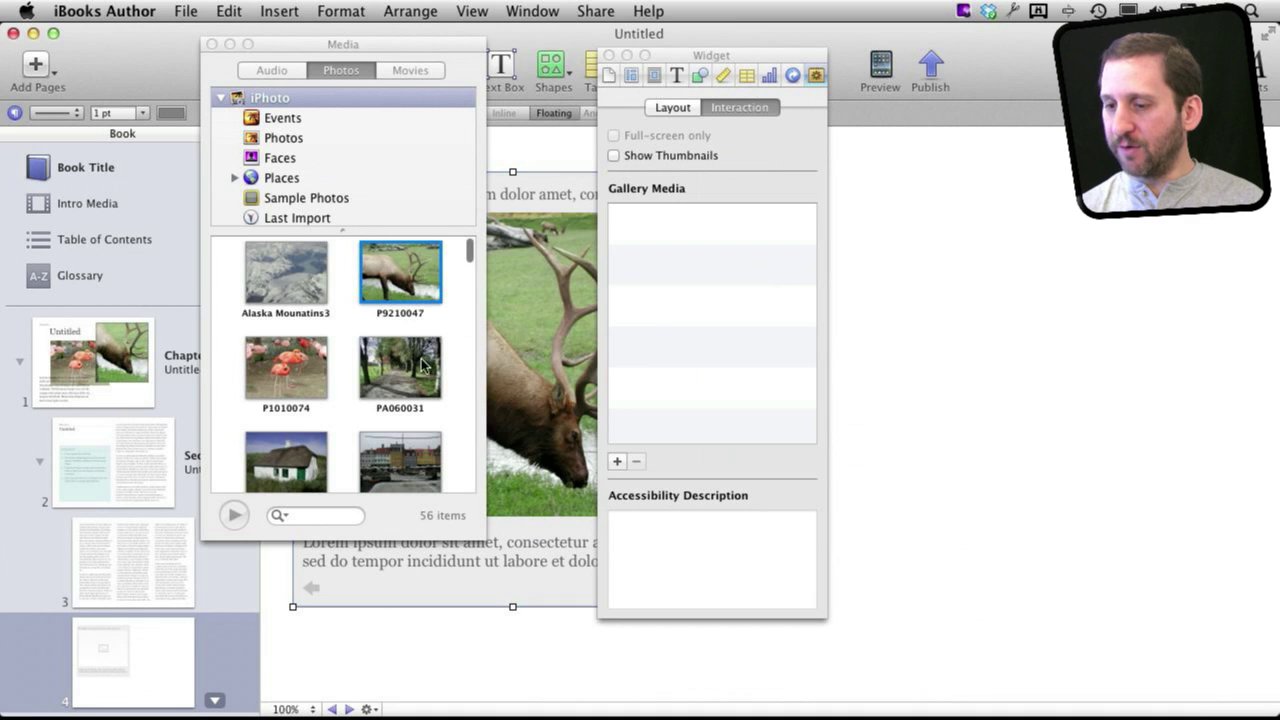
drag(400, 367, 525, 349)
drag(400, 462, 535, 408)
click(212, 44)
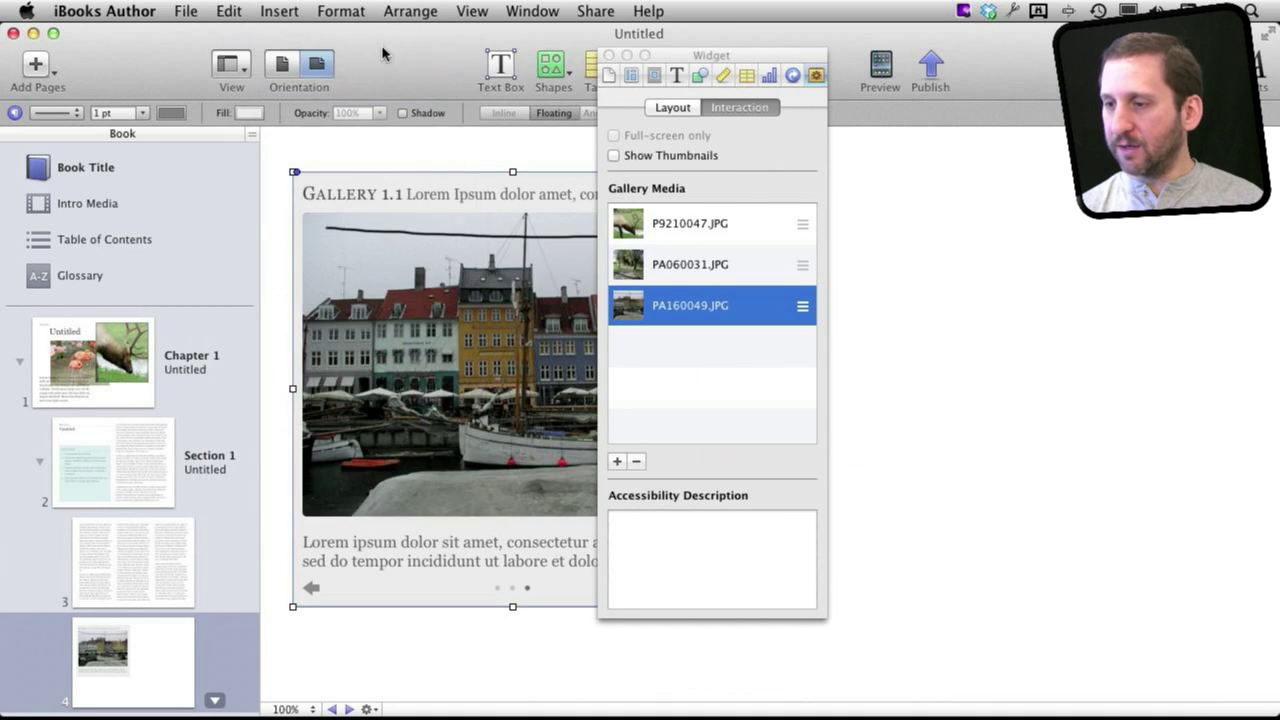
Preview each gallery image in turn: elk, trees and harbour.
drag(675, 63, 796, 95)
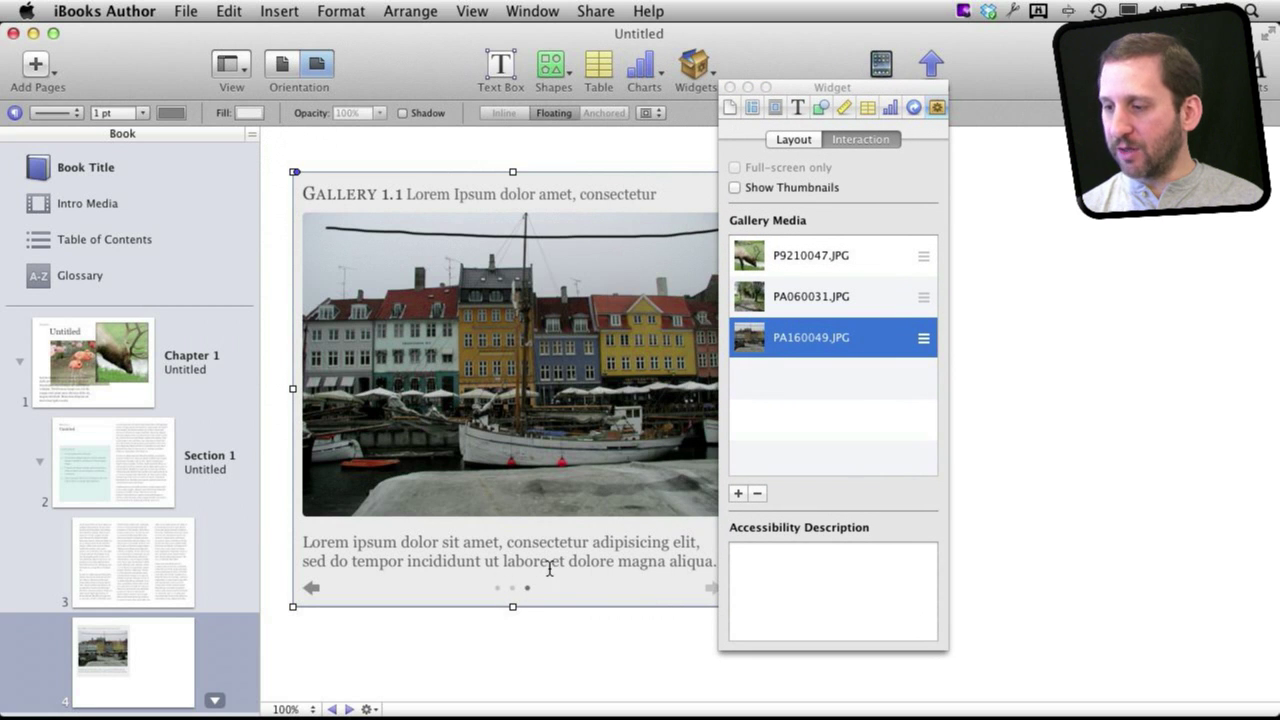
click(843, 258)
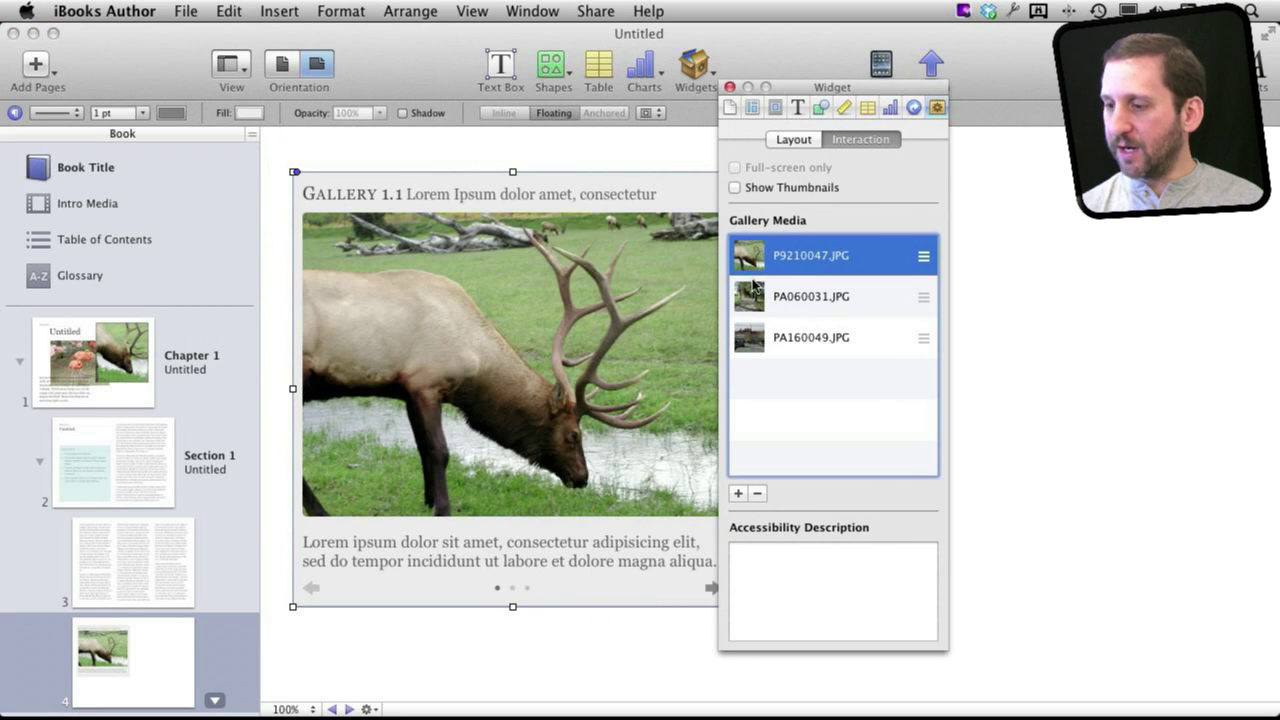
click(752, 287)
click(755, 340)
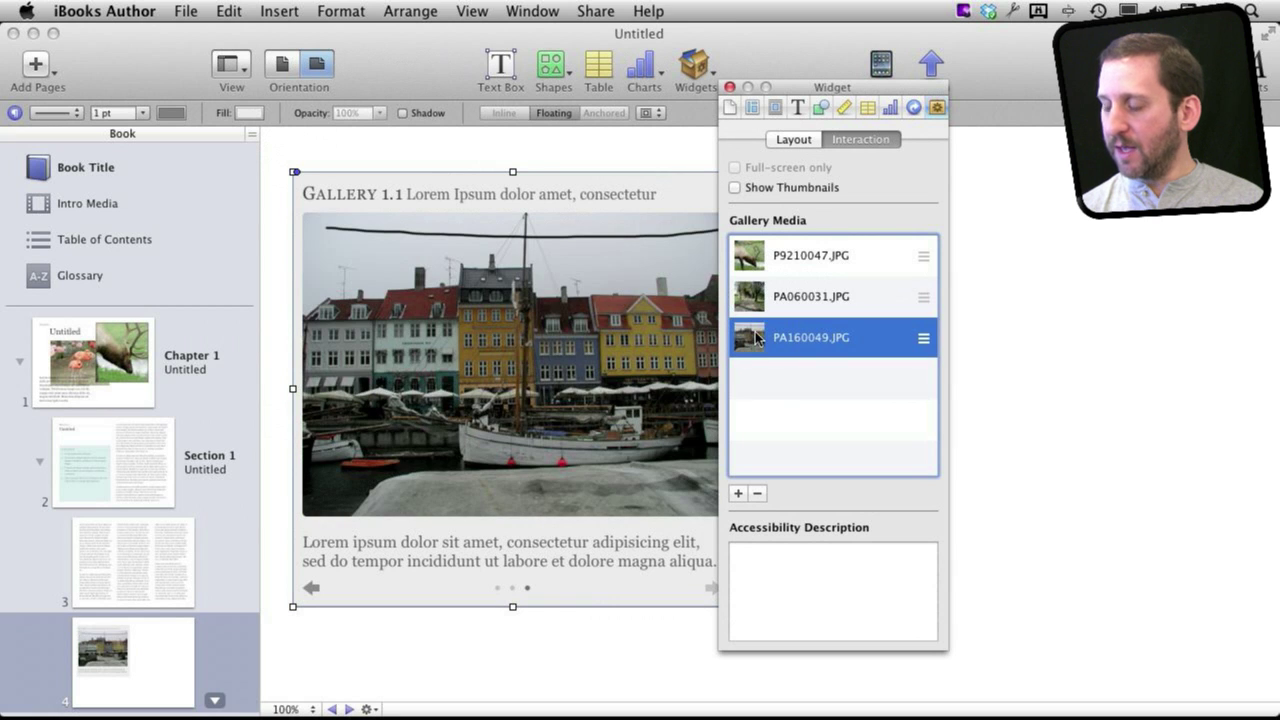
Place the gallery title below the image and add a thumbnail strip under the gallery.
click(794, 140)
click(833, 190)
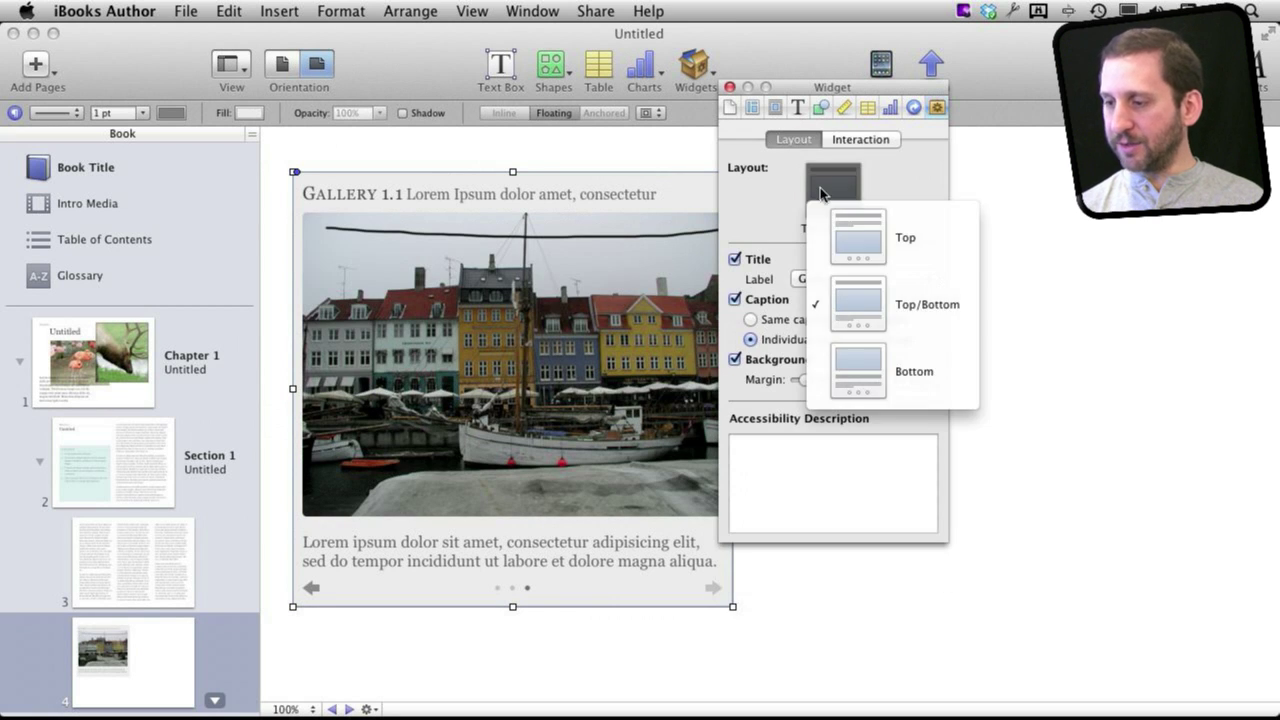
click(840, 365)
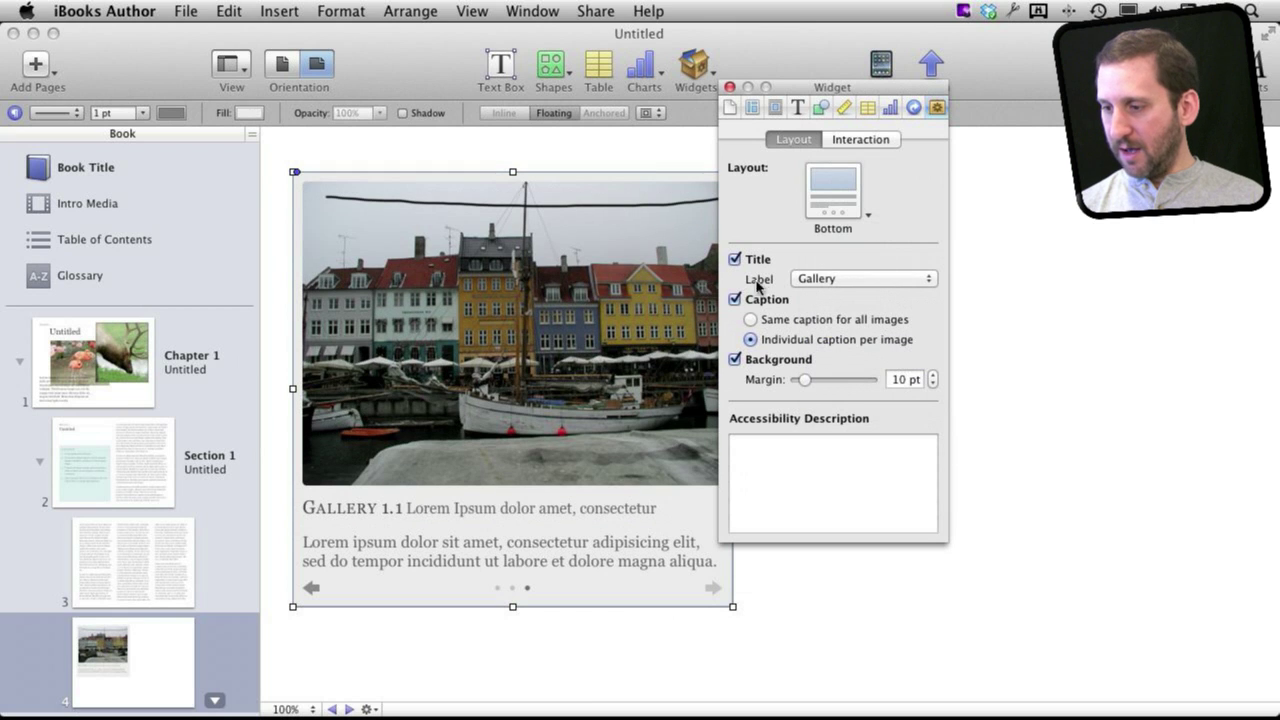
click(735, 259)
click(735, 259)
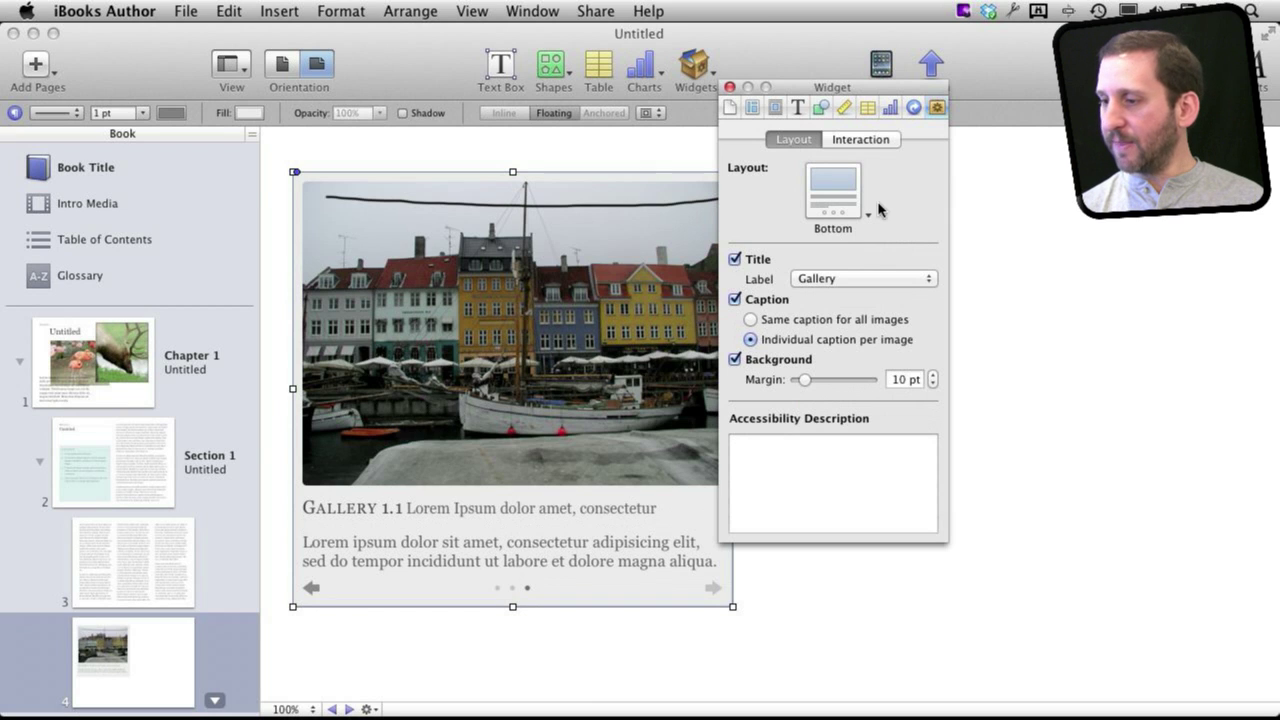
click(862, 140)
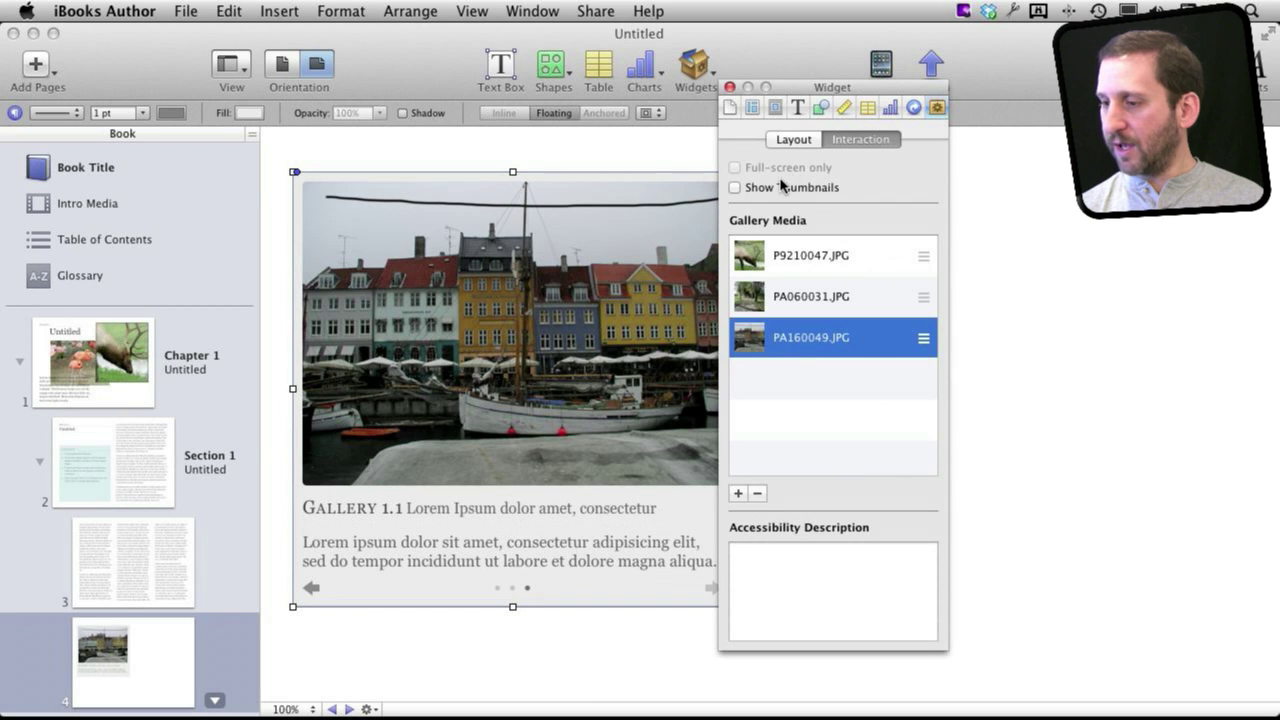
click(735, 187)
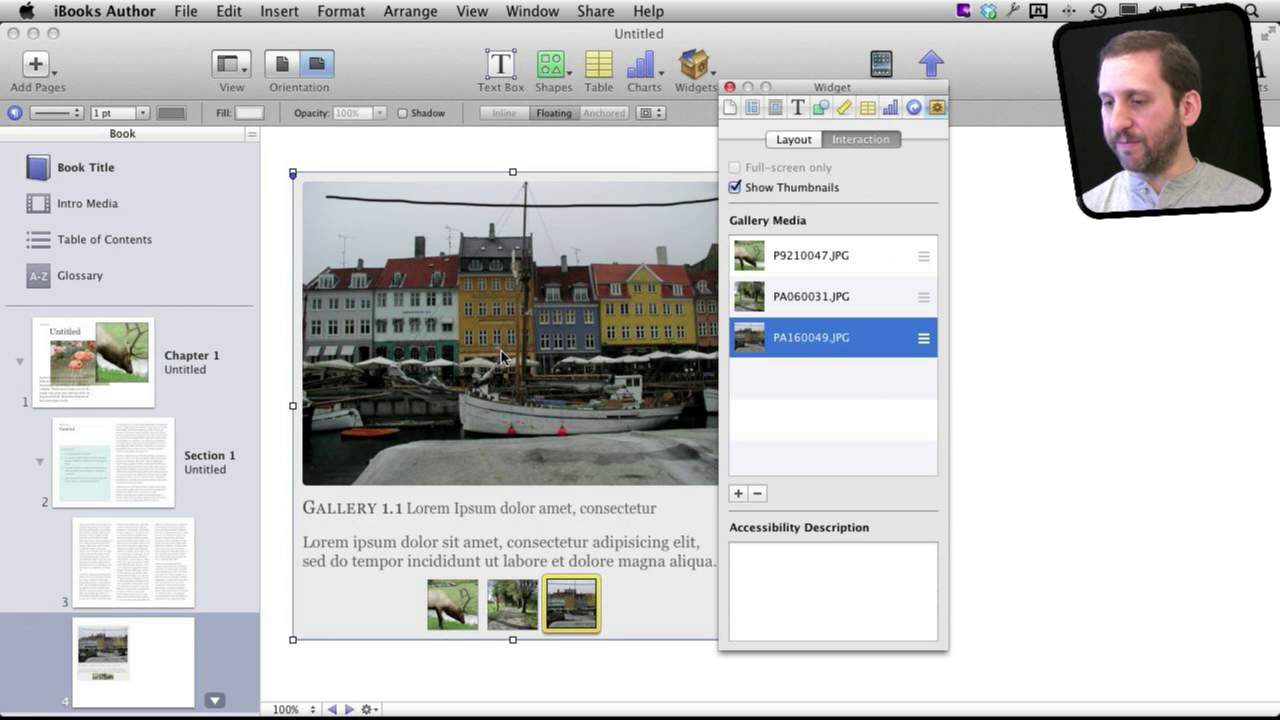
click(695, 68)
Insert a Review widget at the page's left and add a second multiple-choice question.
click(757, 214)
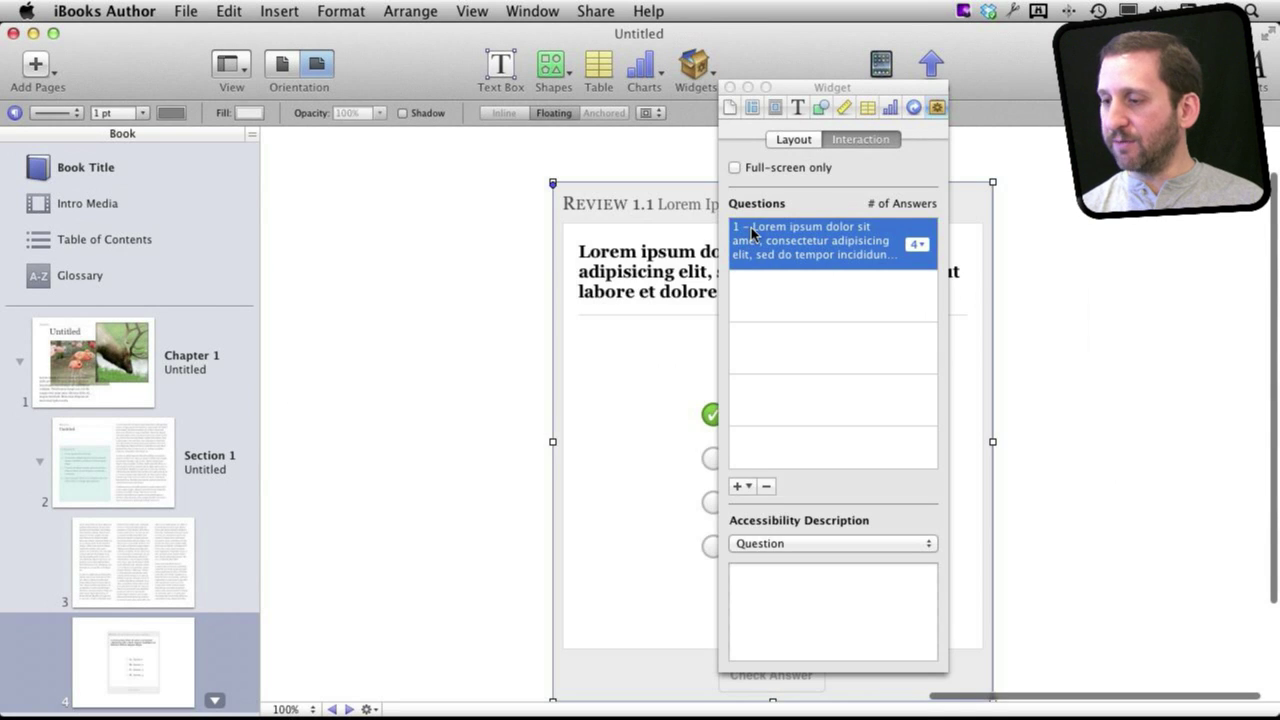
drag(681, 190, 414, 166)
double_click(425, 265)
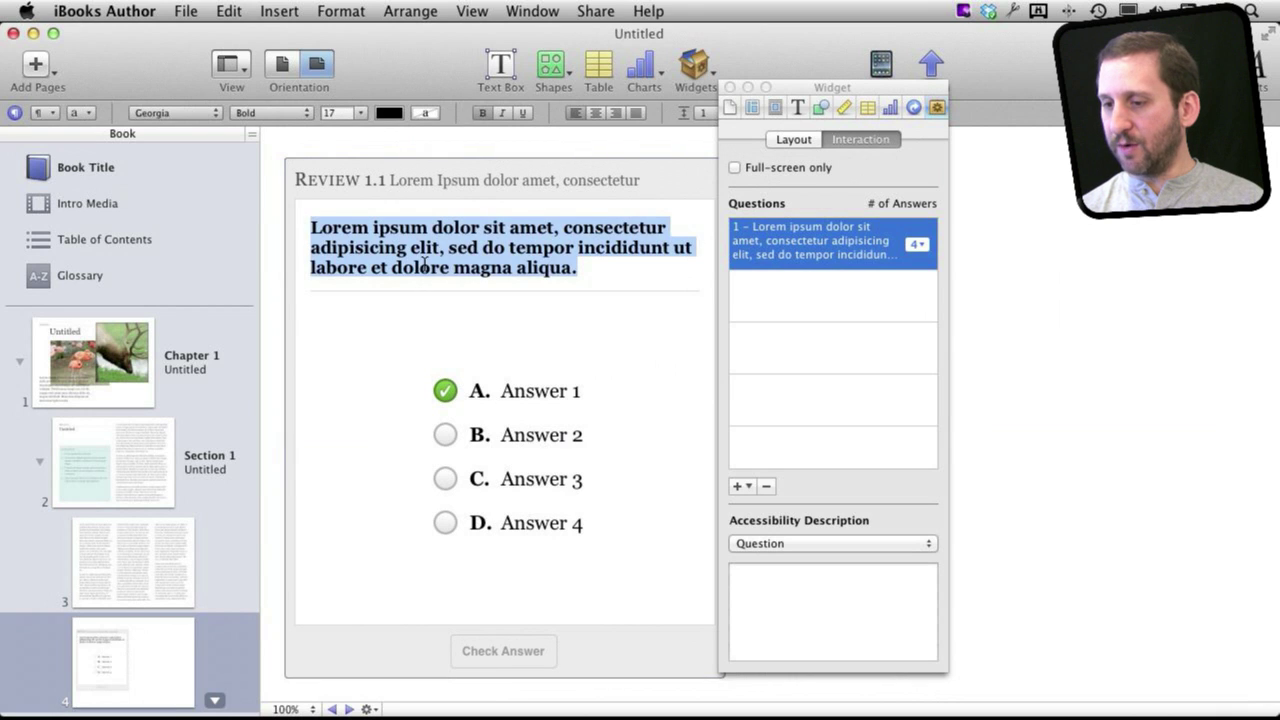
double_click(524, 396)
click(747, 487)
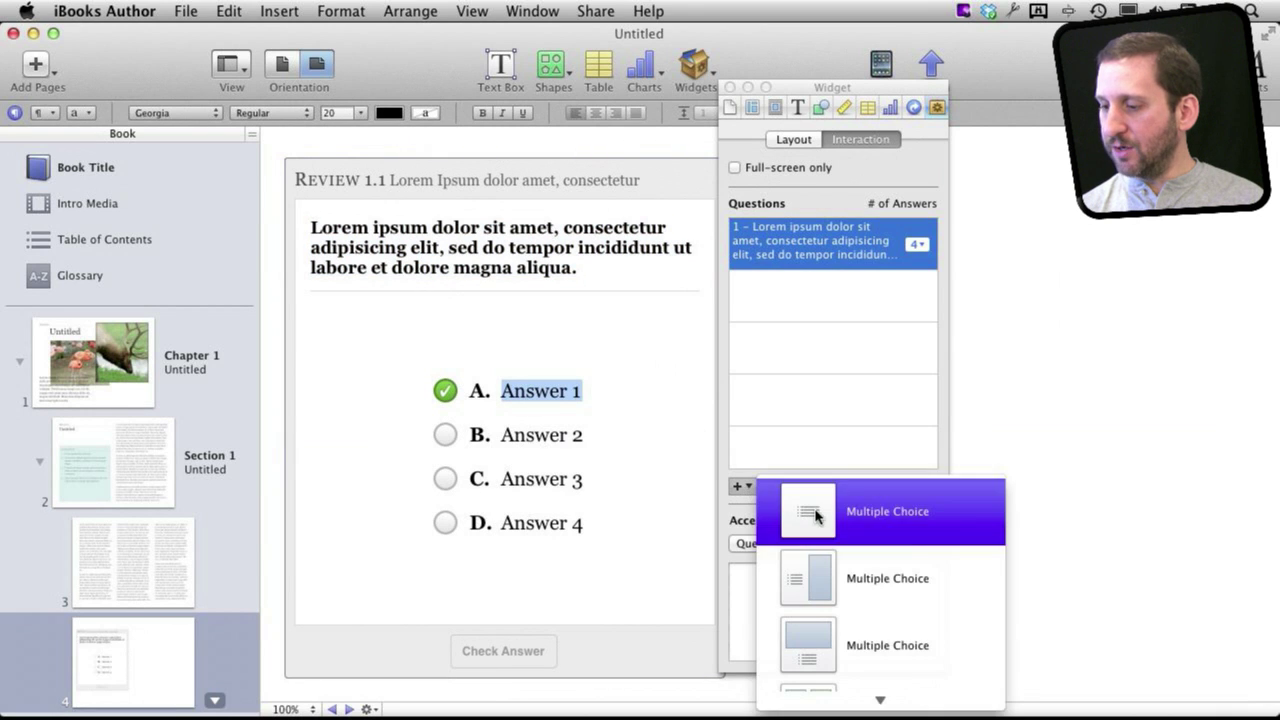
click(823, 516)
click(812, 250)
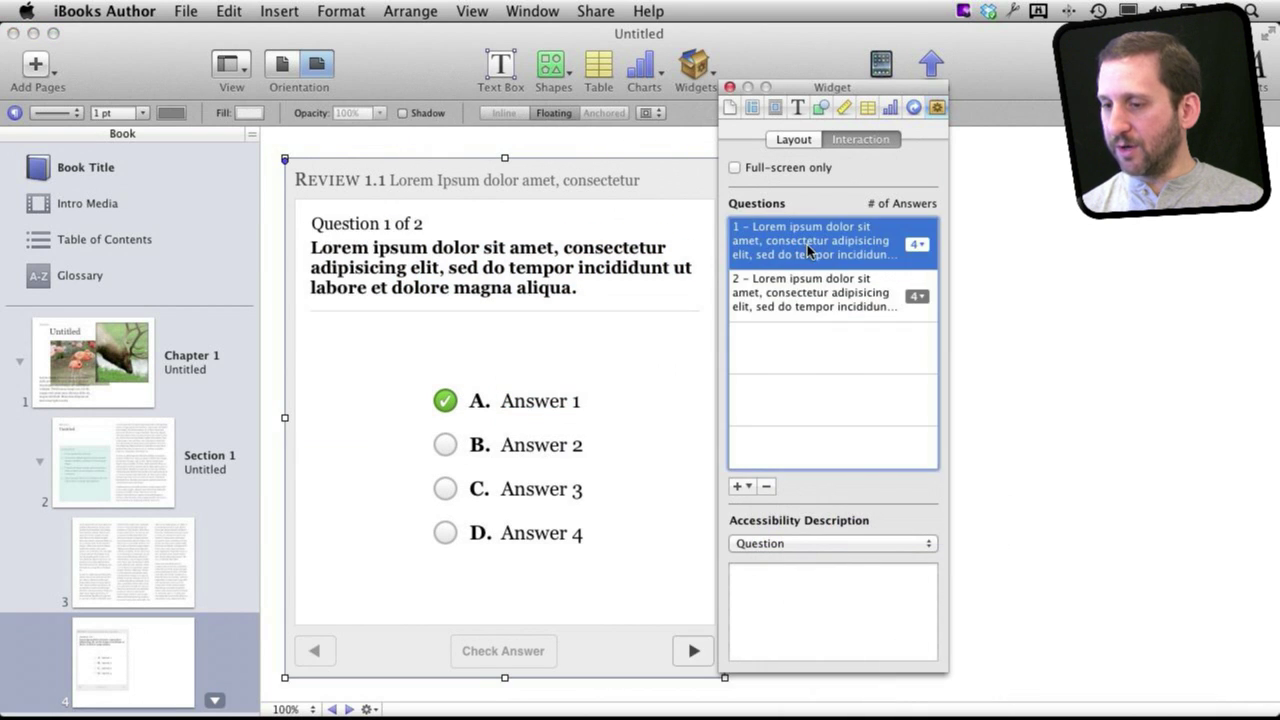
click(800, 305)
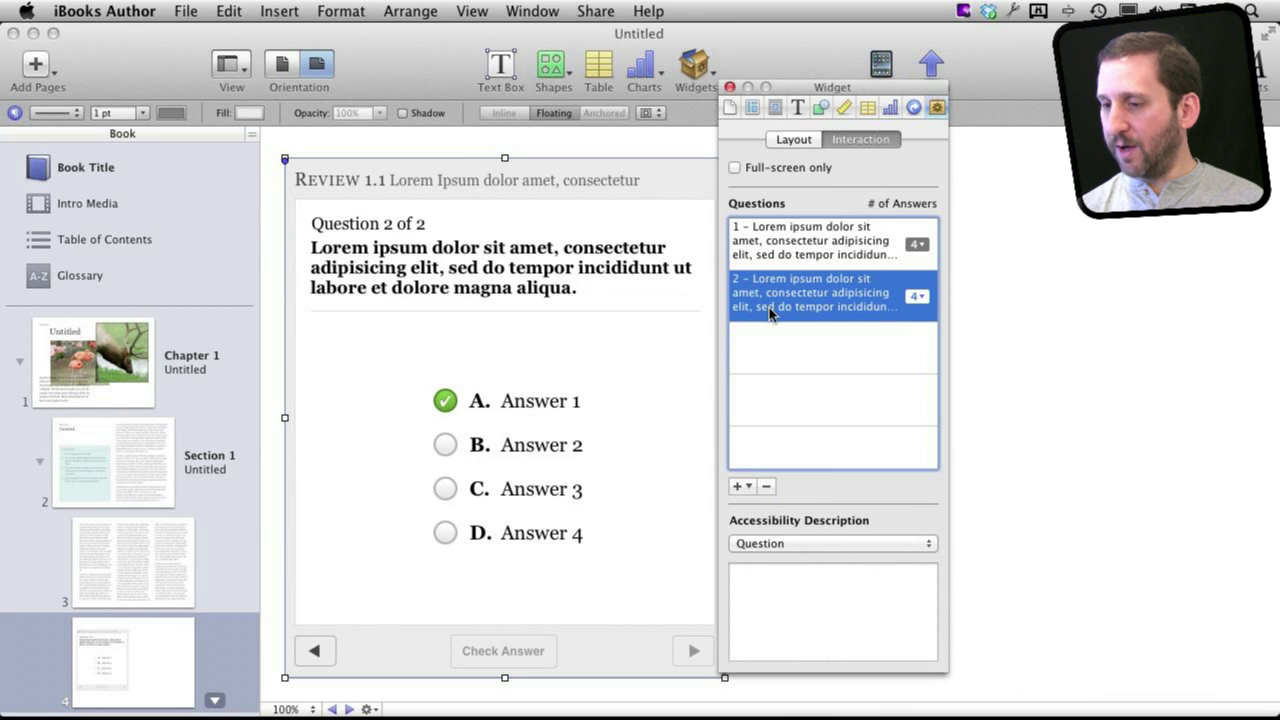
Add a four-image question and a drag-thumbnail-to-target question, repositioning its targets.
click(742, 487)
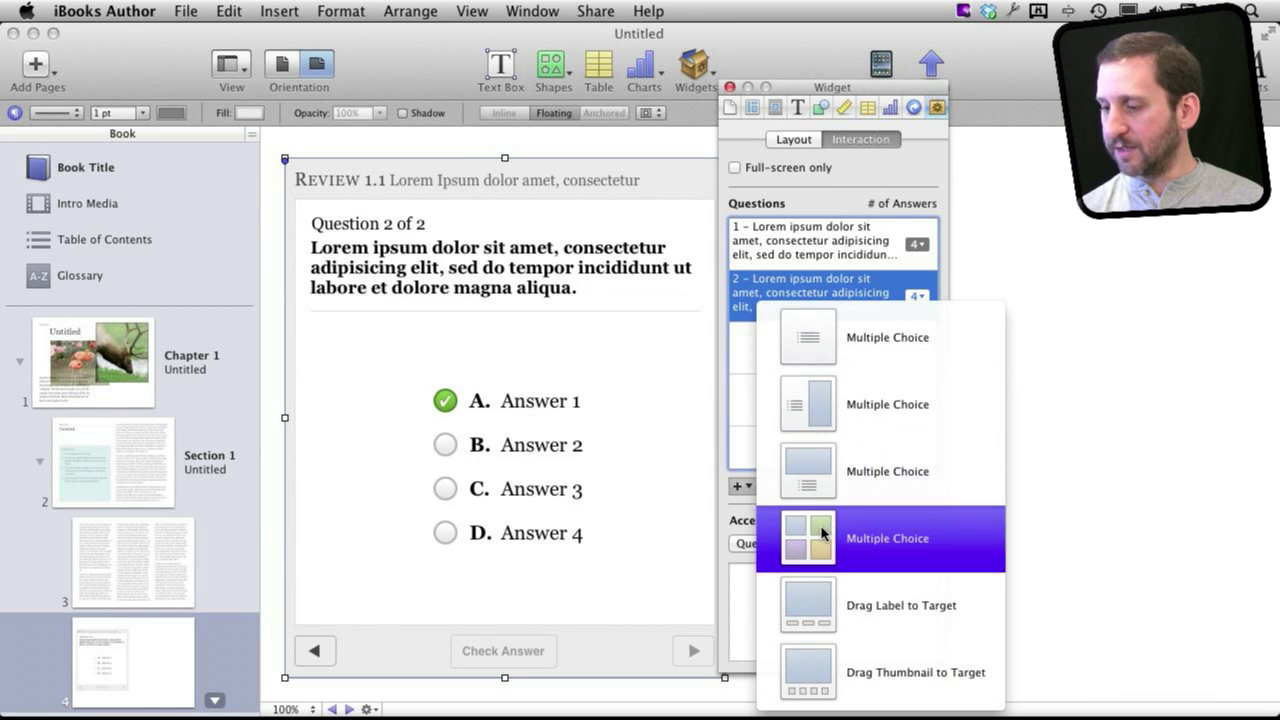
click(822, 533)
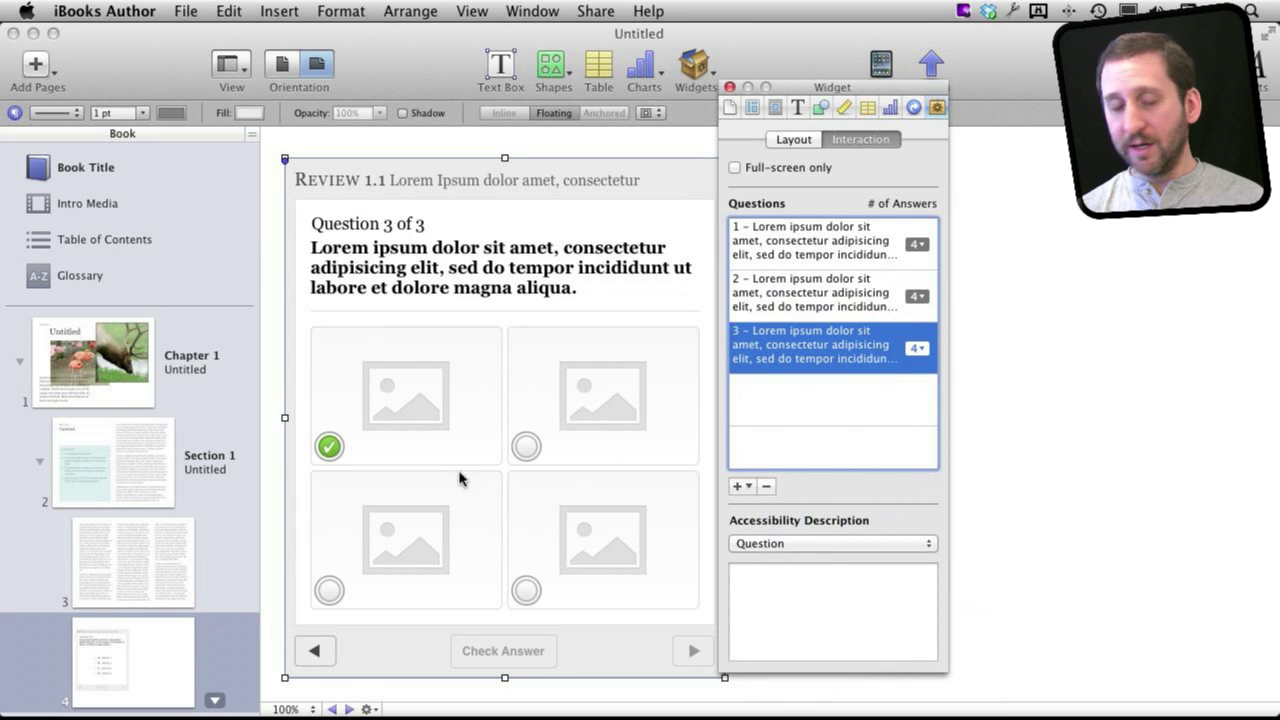
click(742, 487)
scroll(880, 580, down, 1)
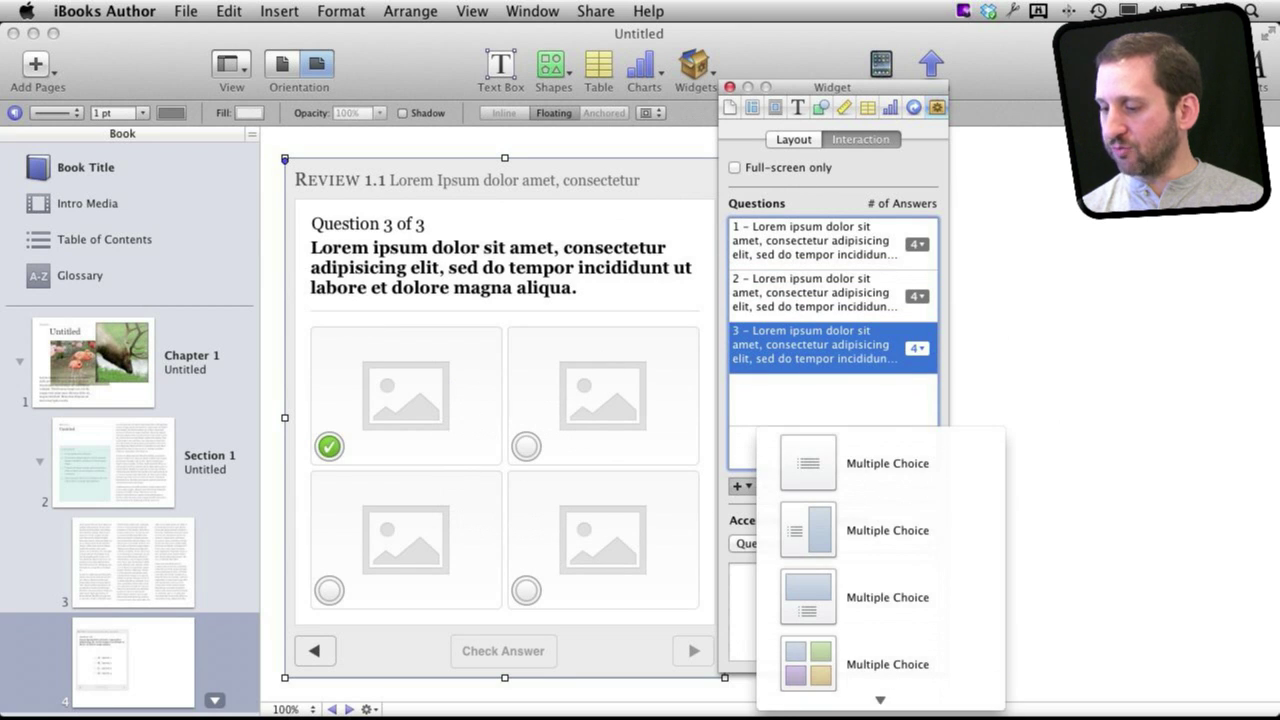
scroll(820, 680, down, 2)
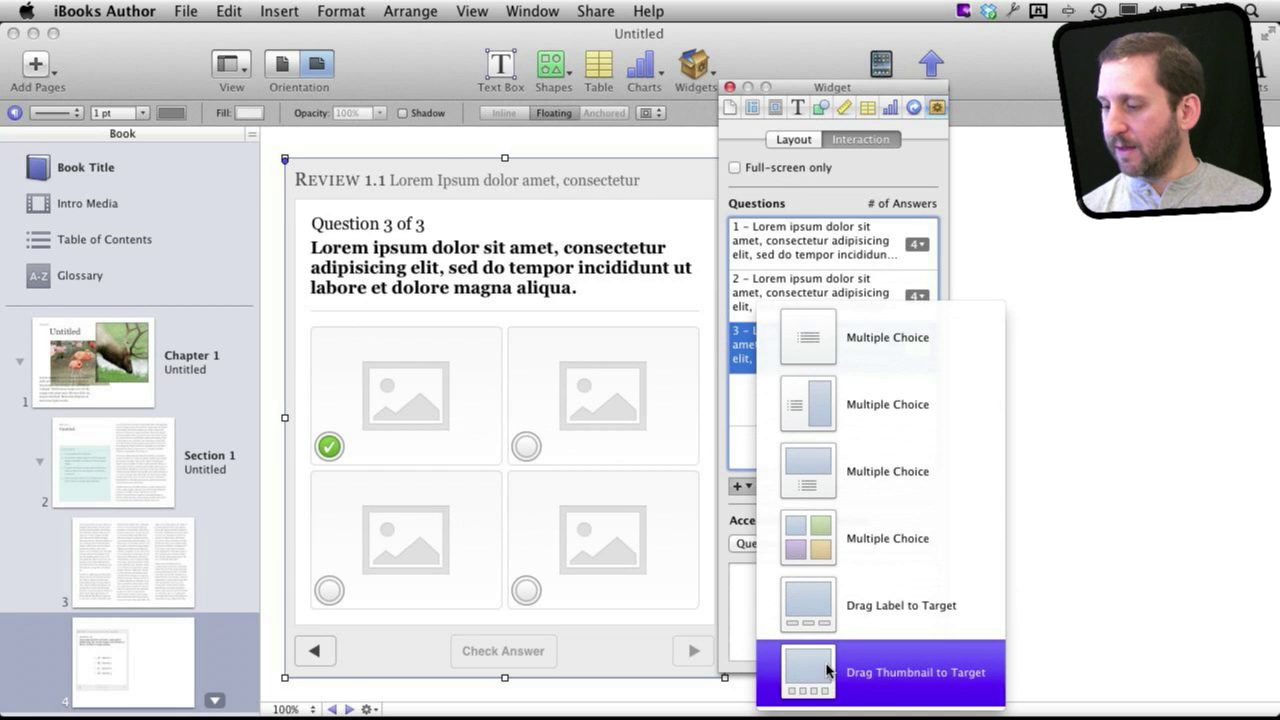
click(811, 671)
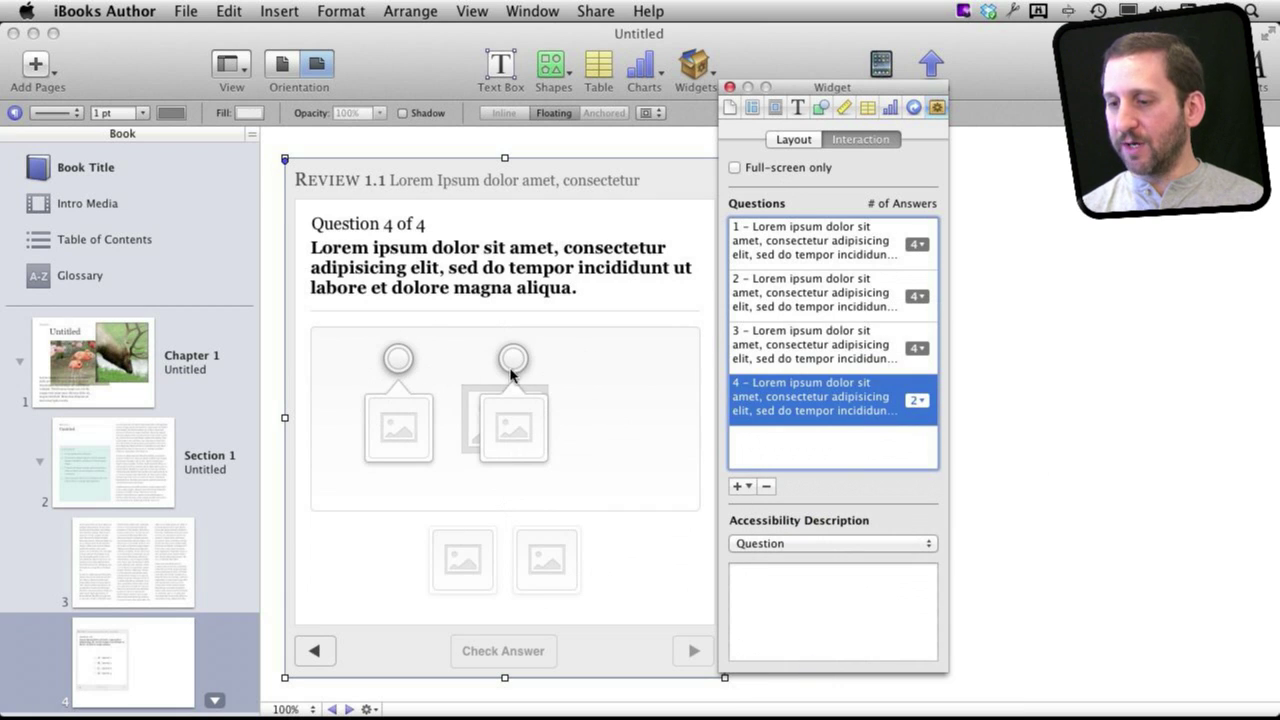
drag(513, 360, 623, 415)
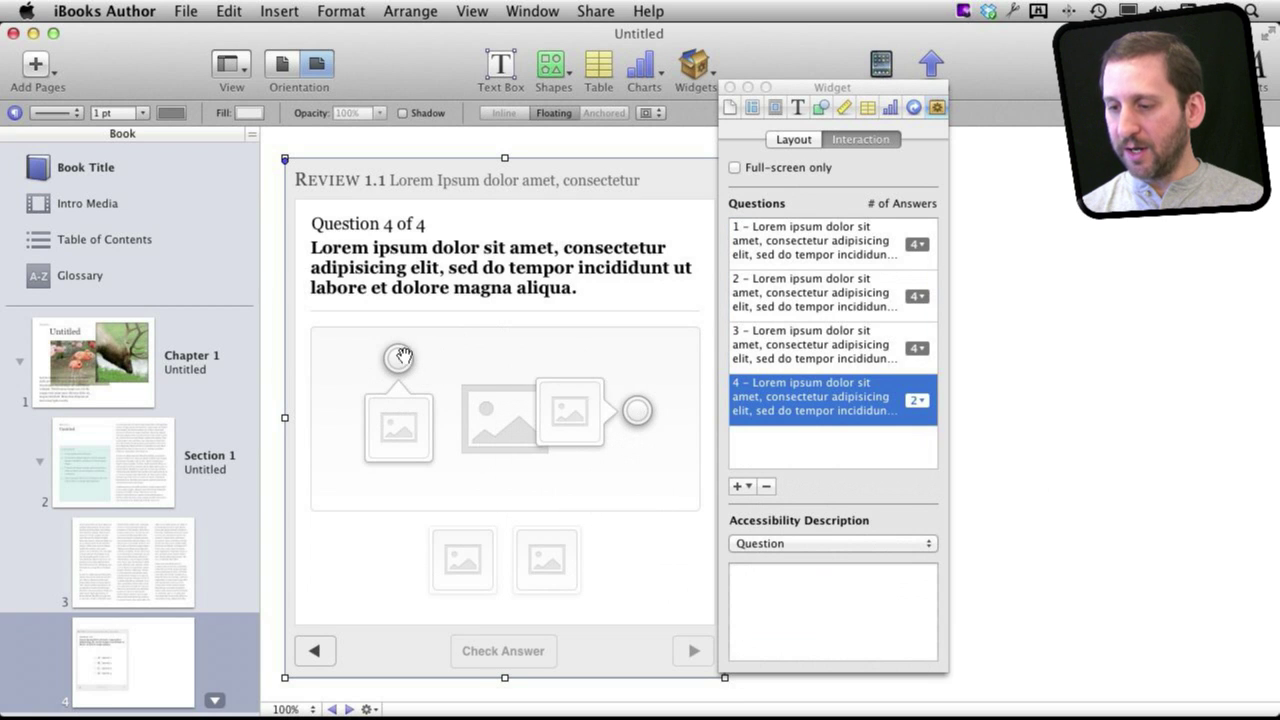
drag(398, 358, 351, 387)
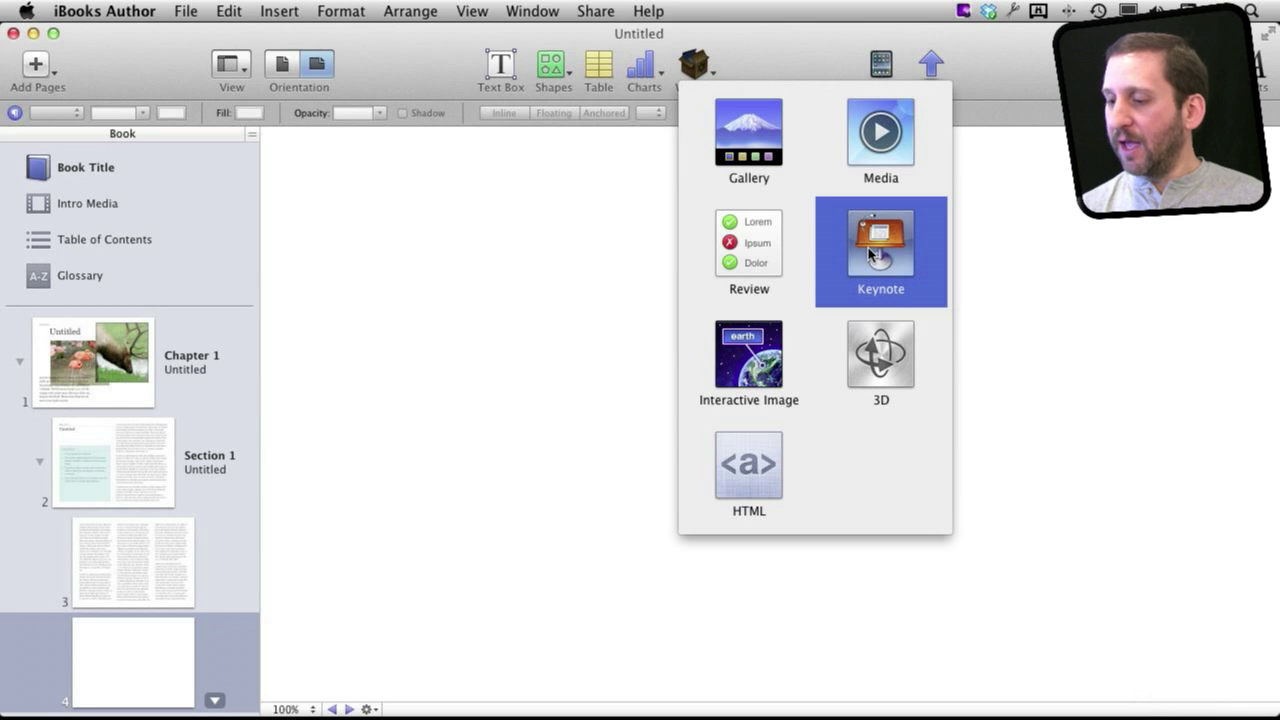
Insert an Interactive Image widget at the upper left and drop the cottage photo into it.
click(752, 362)
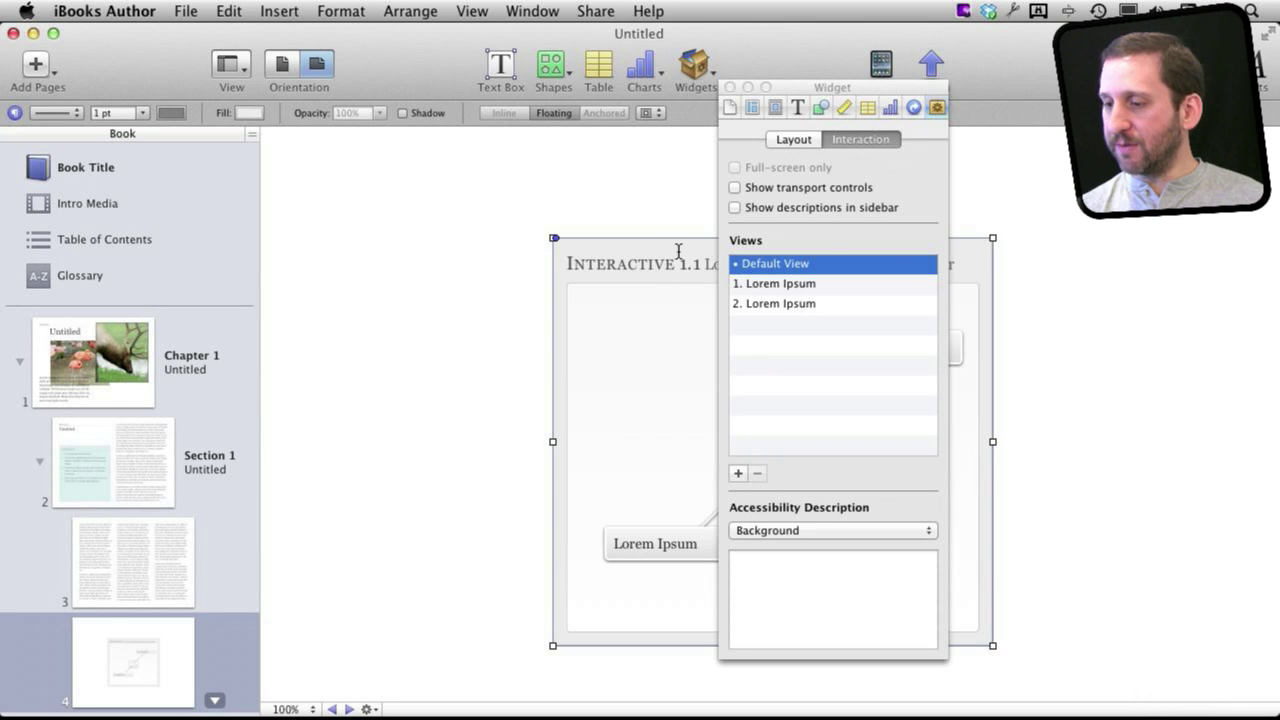
drag(678, 250, 433, 179)
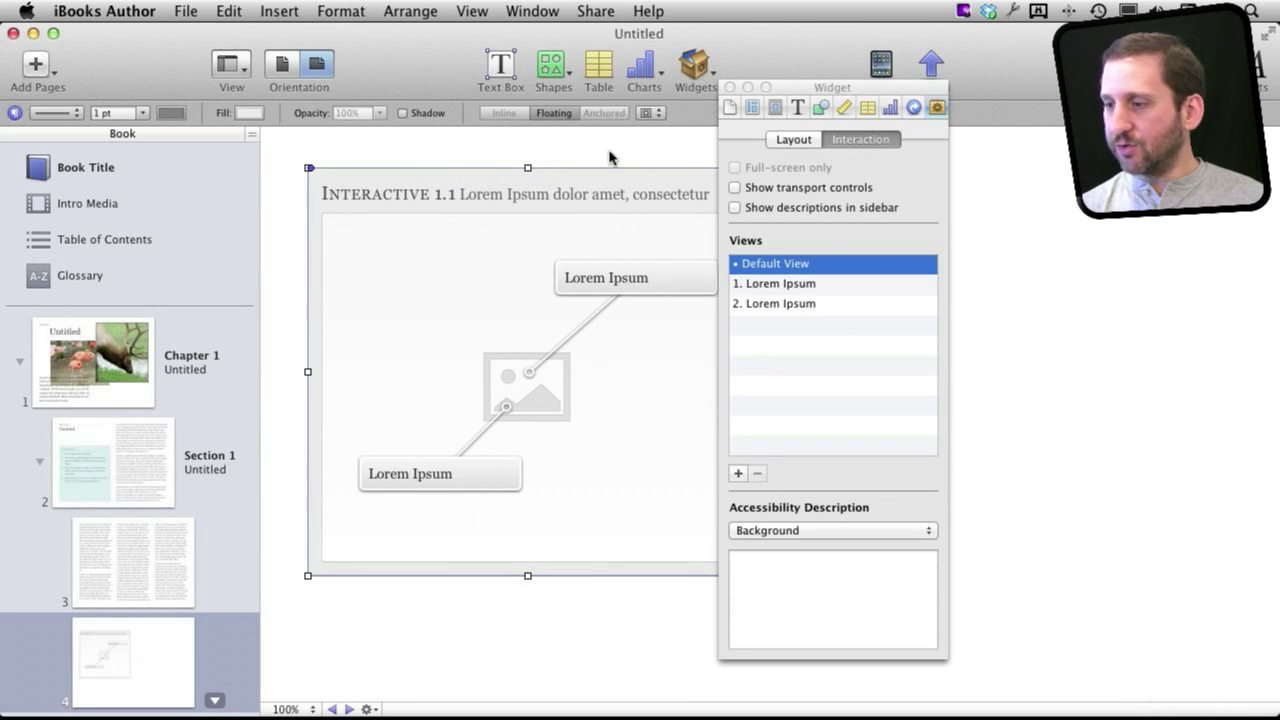
click(1160, 65)
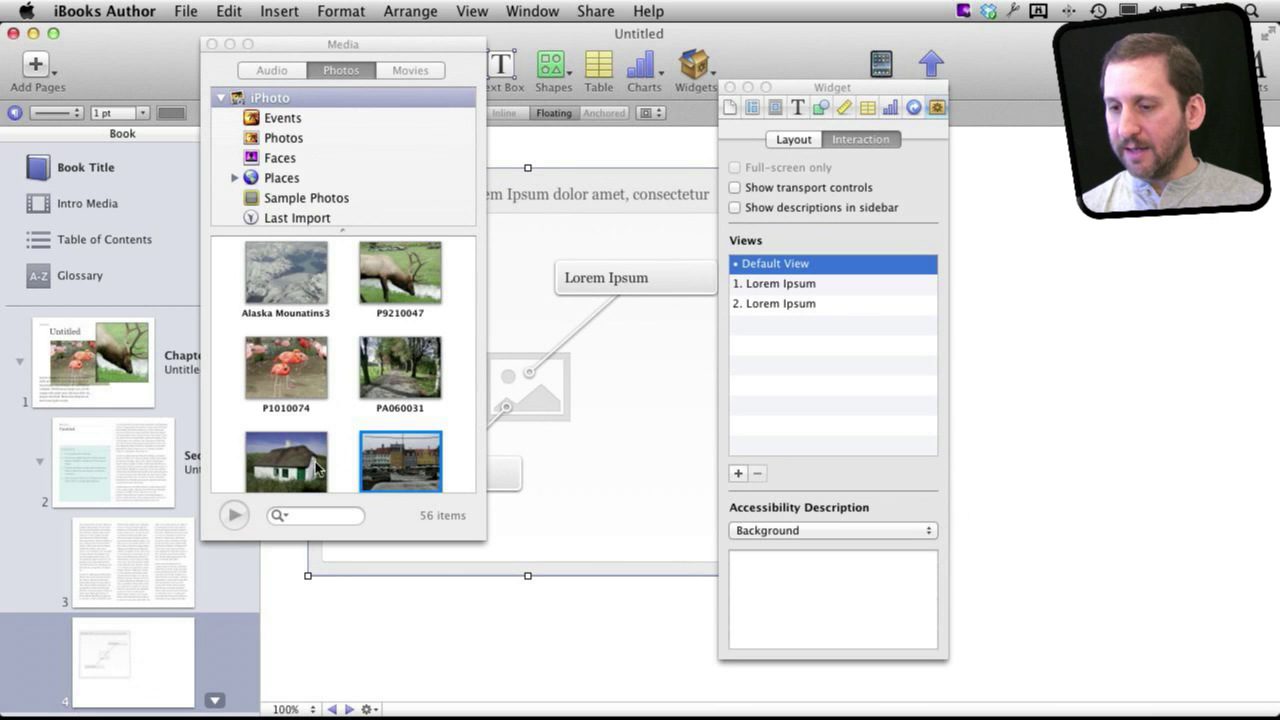
drag(294, 462, 580, 440)
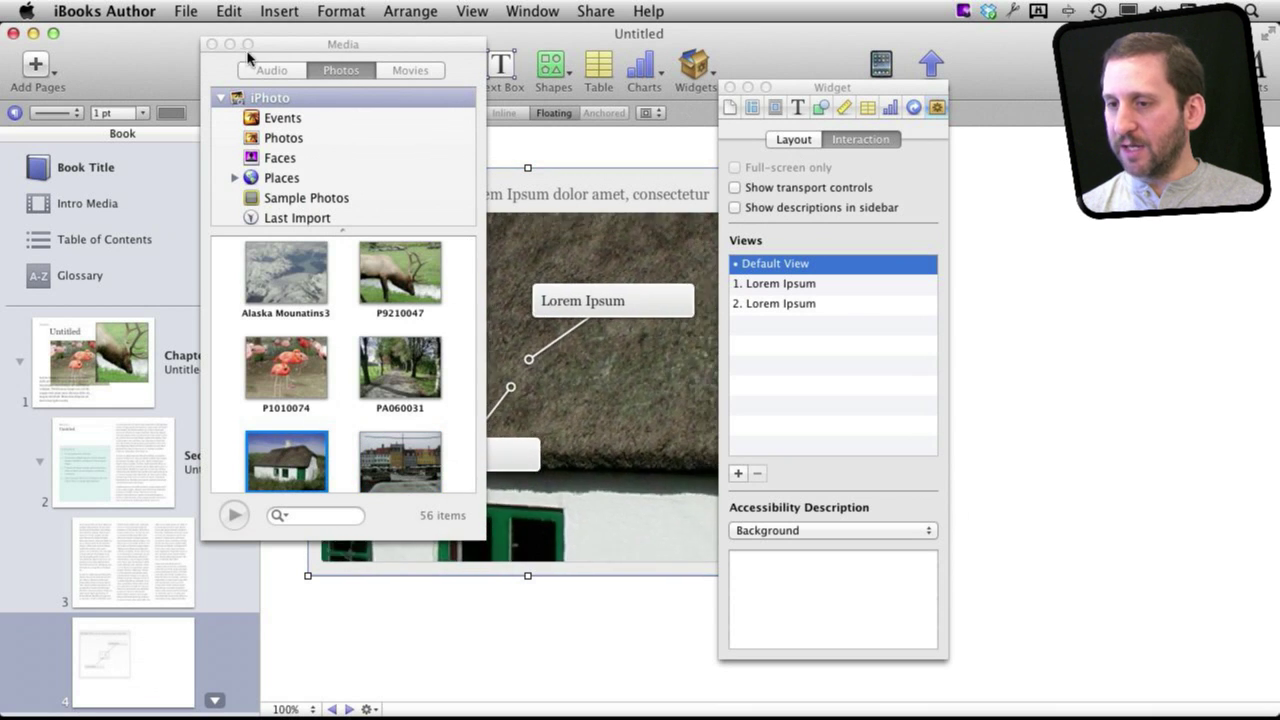
Close the photo browser, reposition the cottage image's first callout, then switch to callout view 2.
click(211, 44)
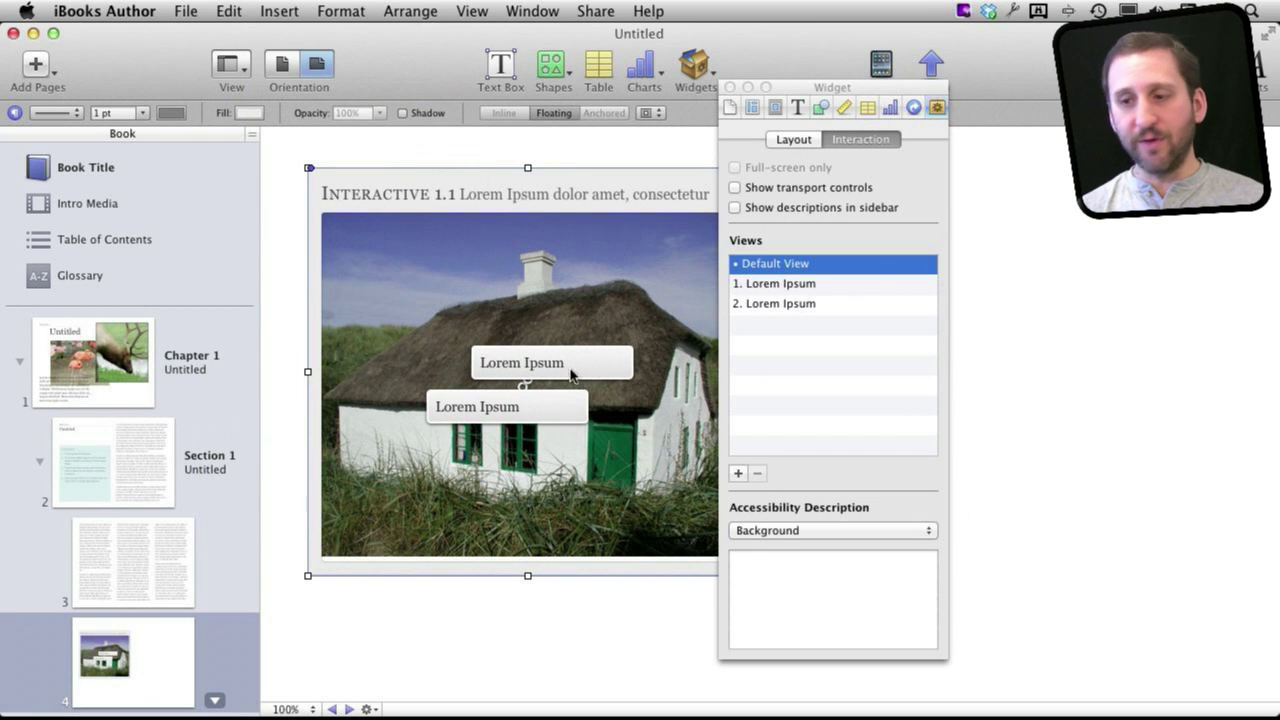
click(766, 286)
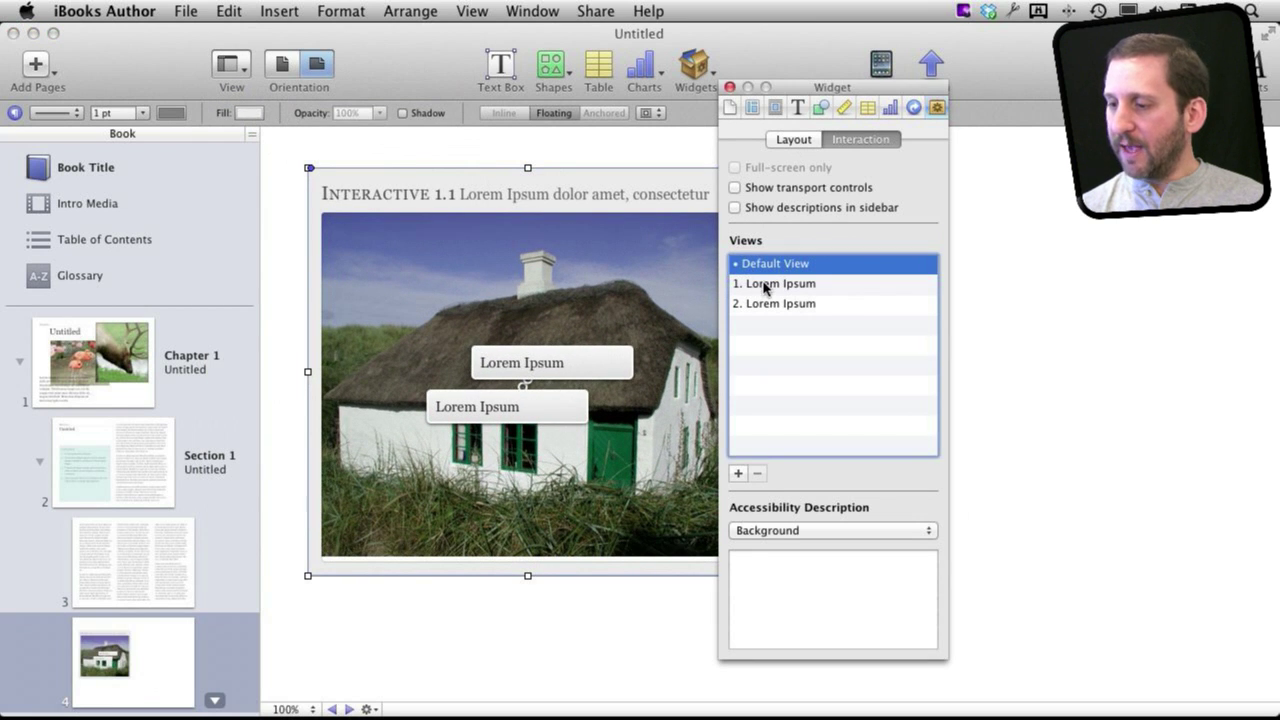
click(790, 287)
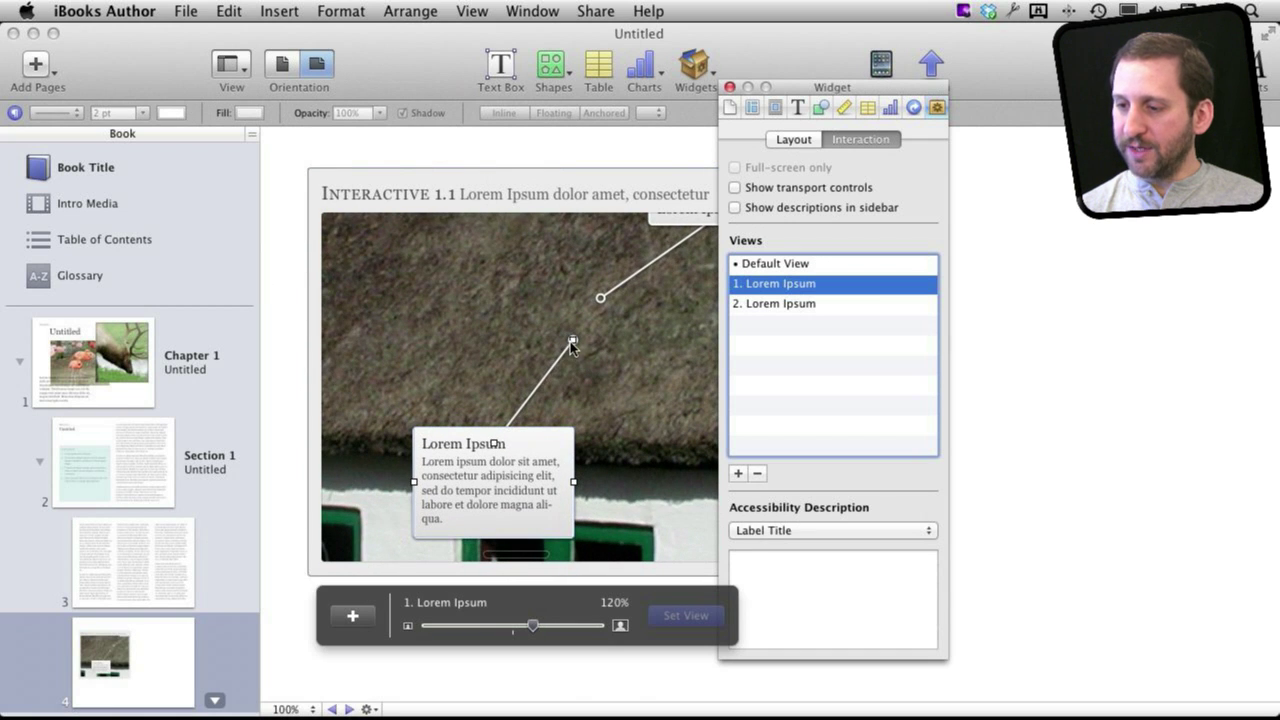
drag(484, 470, 432, 362)
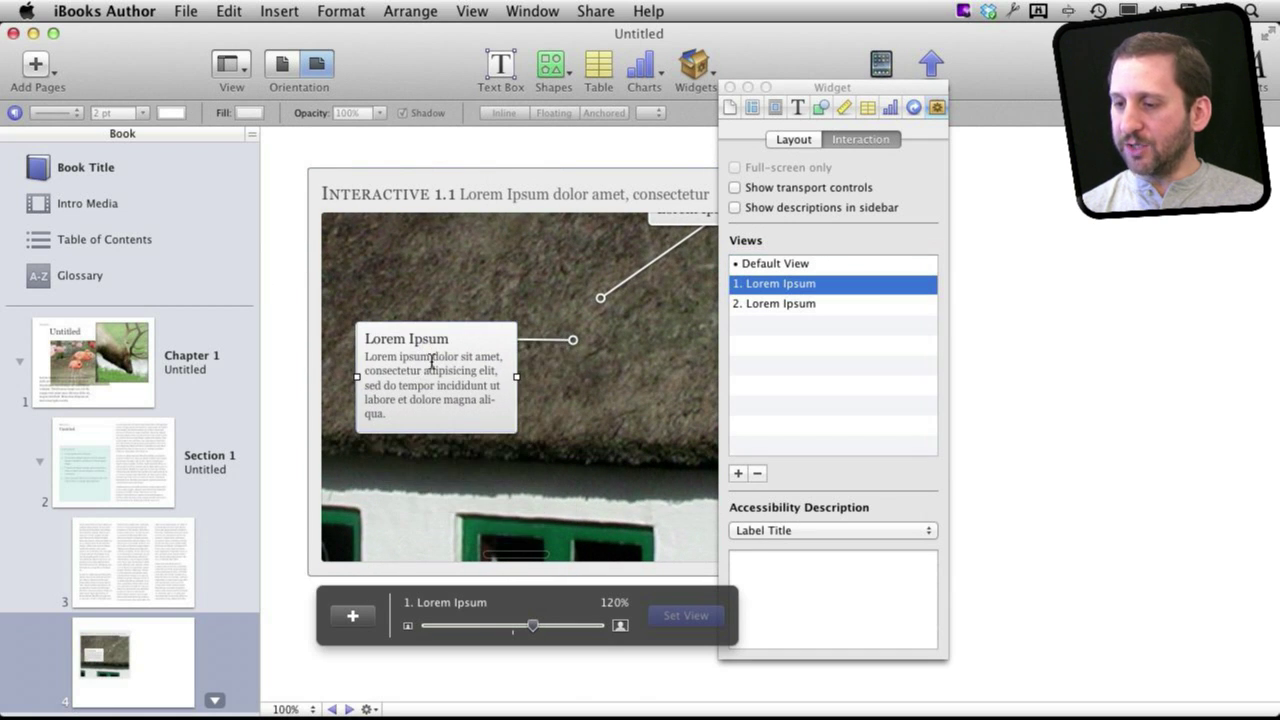
click(780, 303)
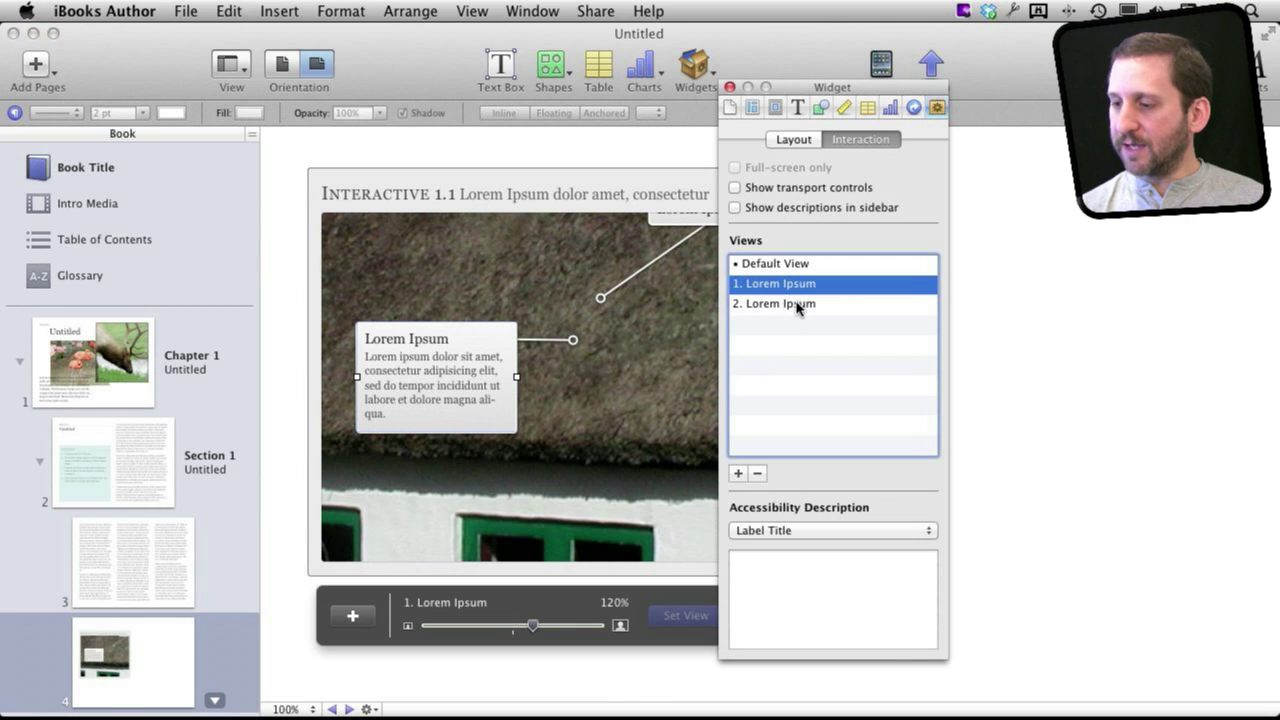
click(803, 306)
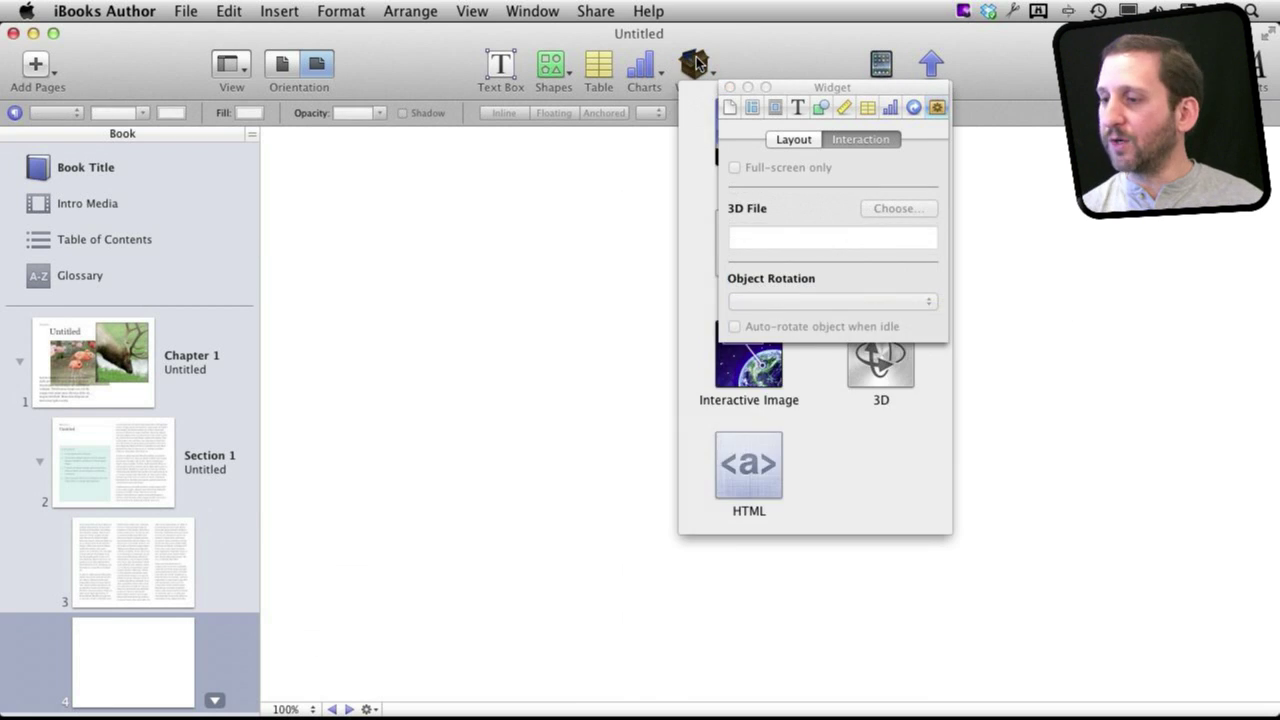
Insert a 3D widget at the page's upper left and load model.dae into it.
click(886, 383)
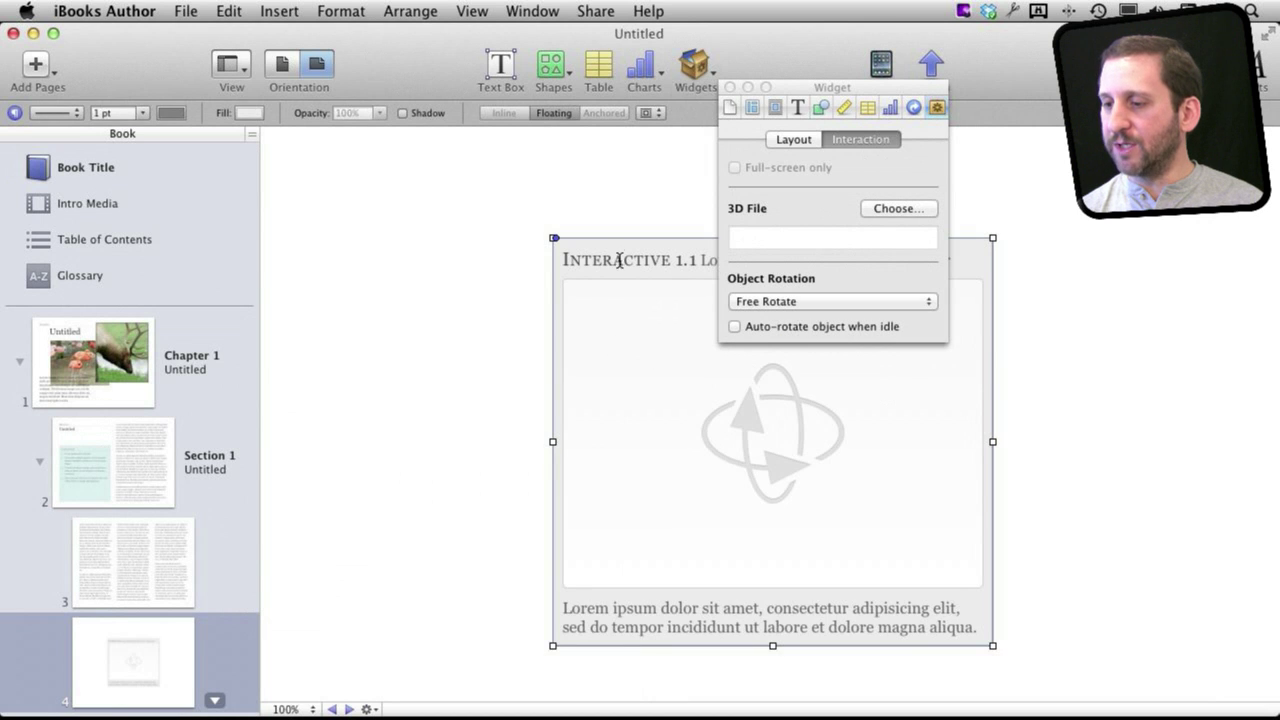
drag(608, 302, 330, 202)
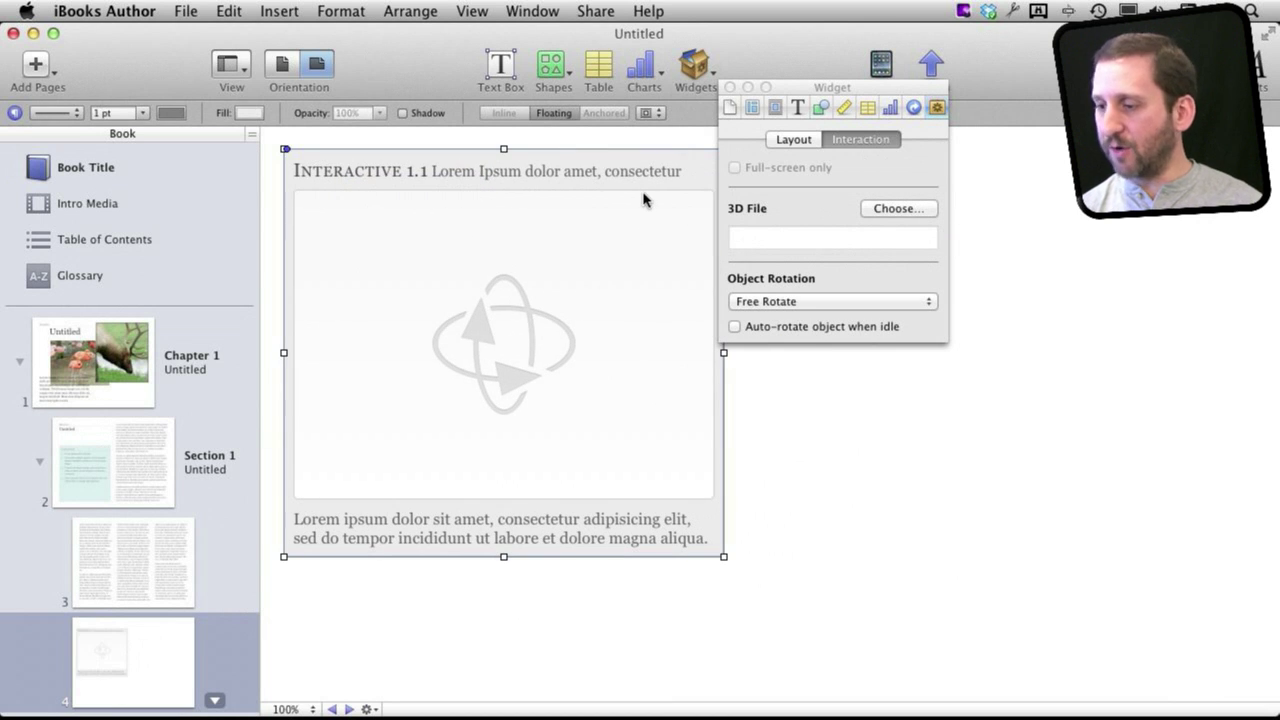
key(super+Tab)
key(super+Tab)
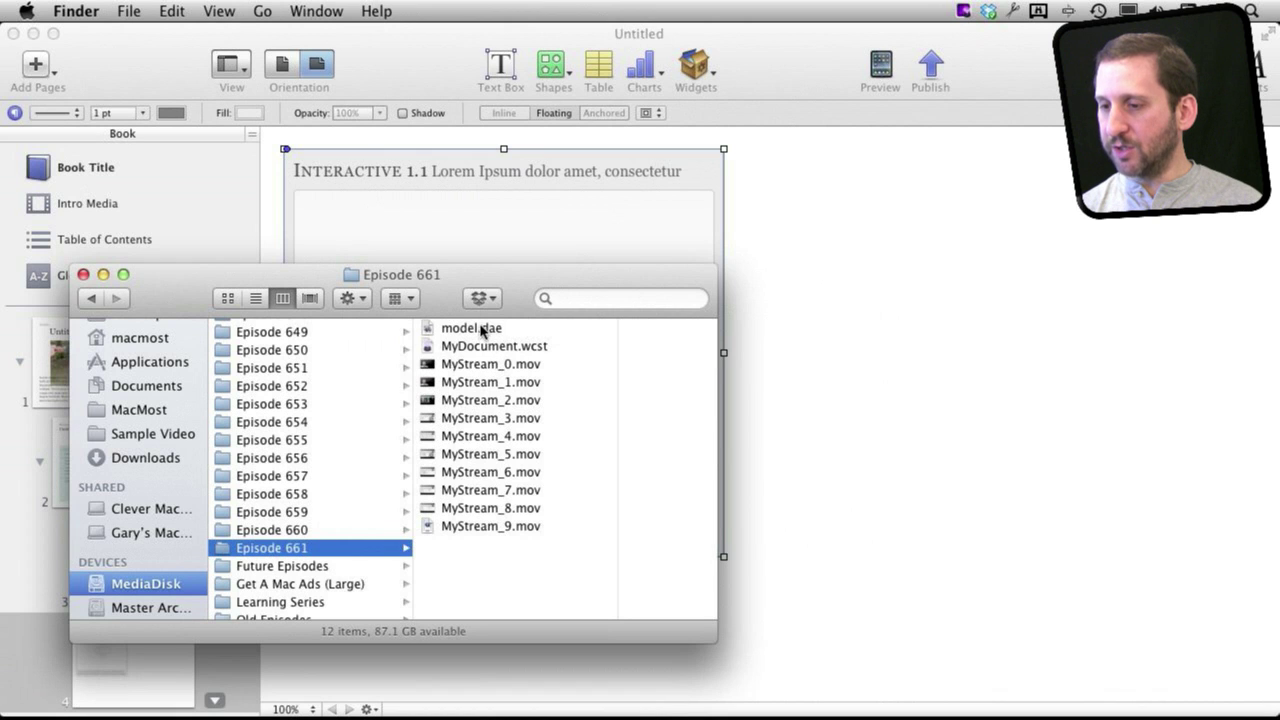
drag(481, 331, 577, 177)
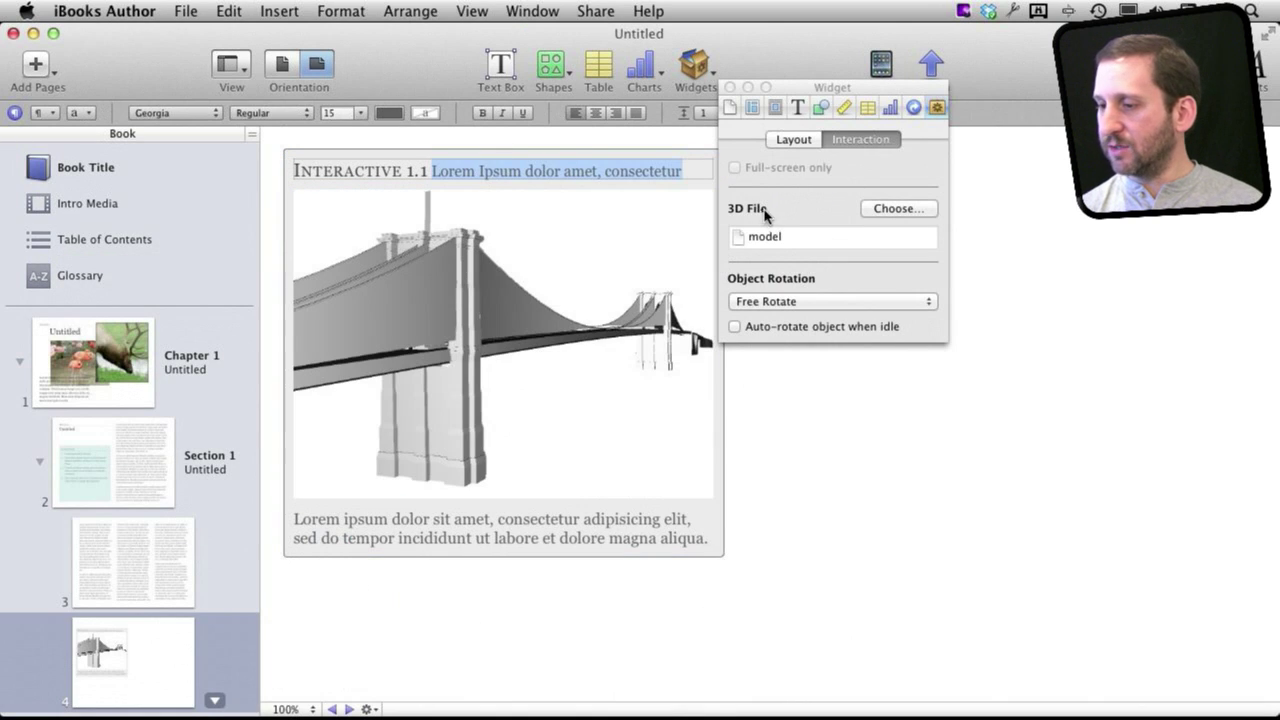
Set the 3D model to Free Rotate with auto-rotate when idle enabled.
click(764, 302)
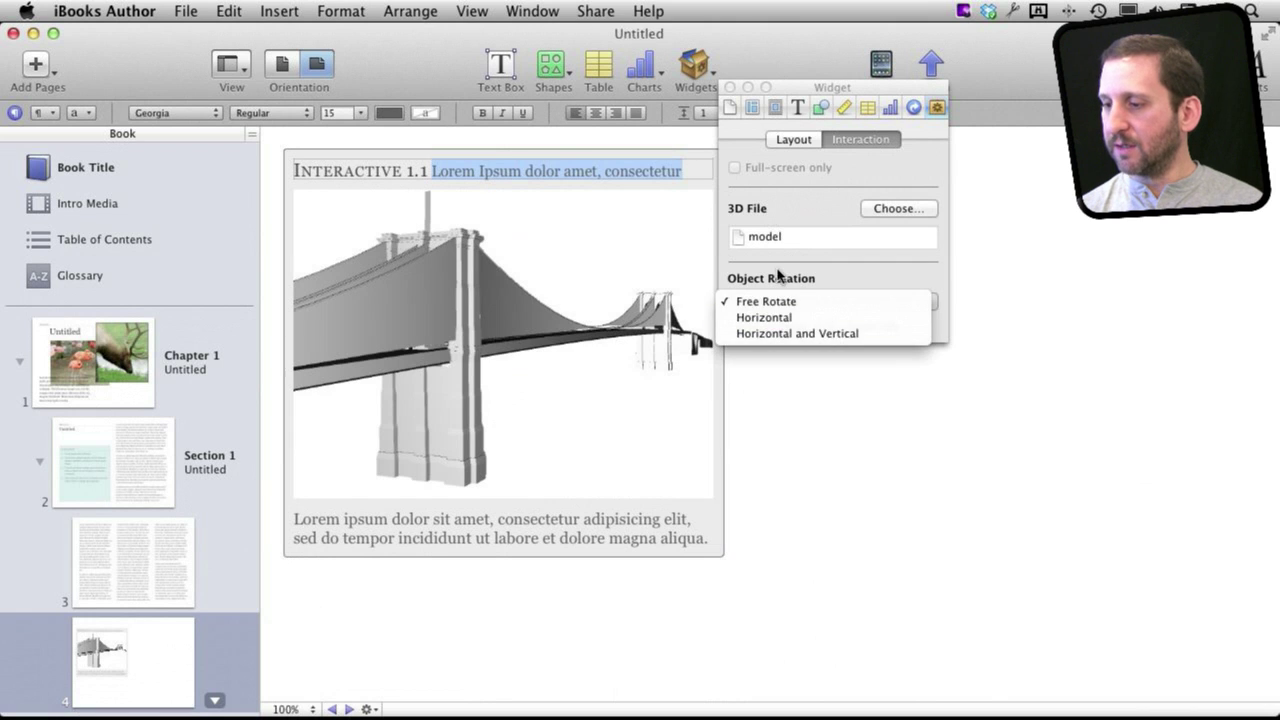
click(783, 254)
click(762, 326)
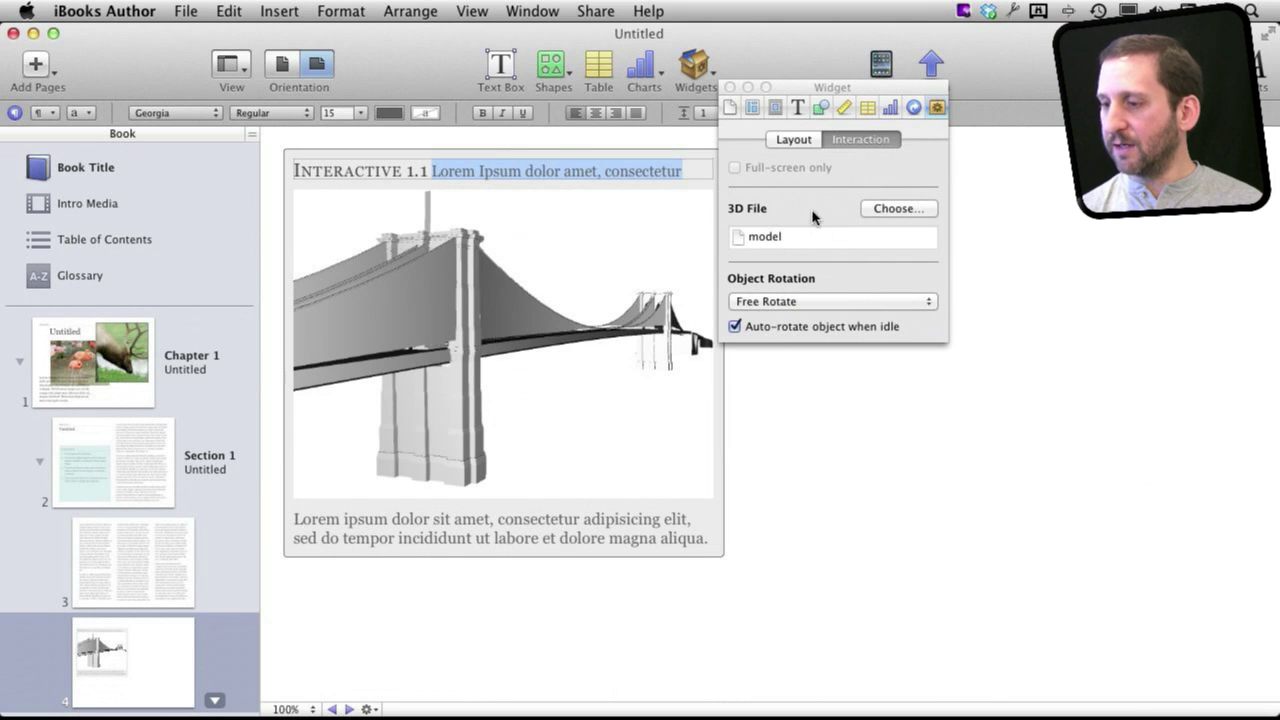
Keep the Top/Bottom title and caption layout, then close the widget settings panel.
click(794, 143)
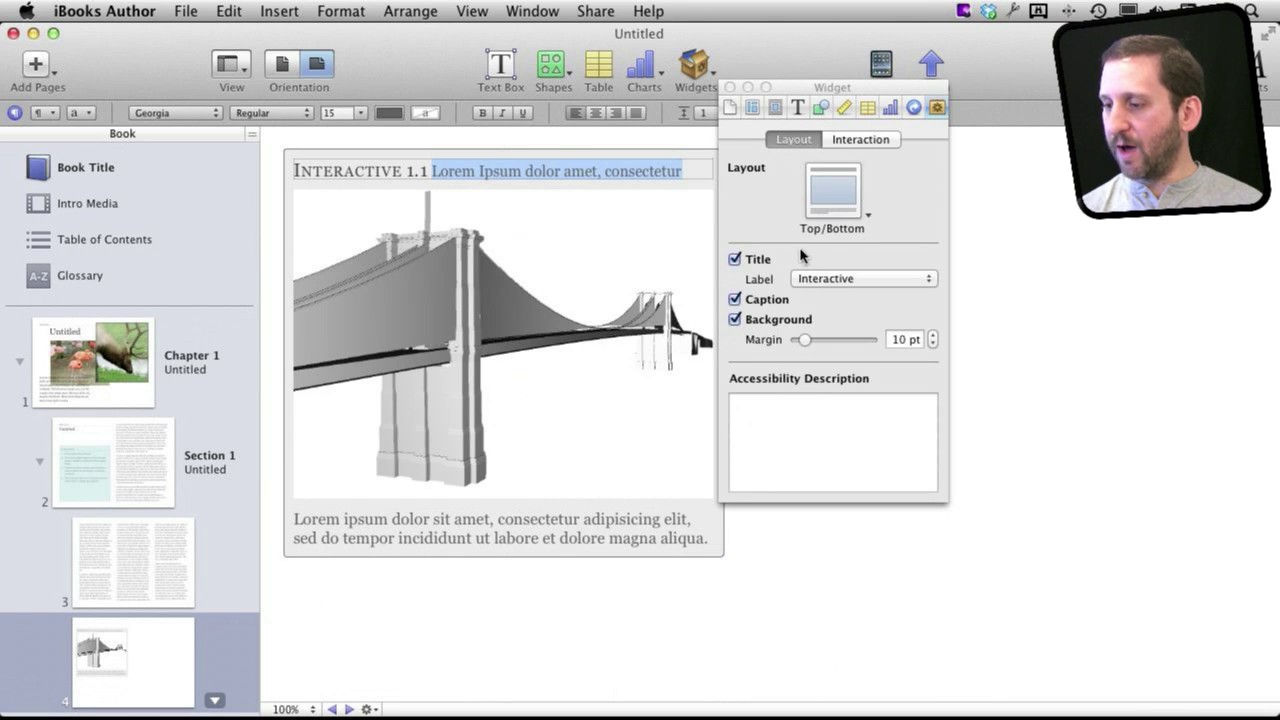
click(831, 195)
click(770, 203)
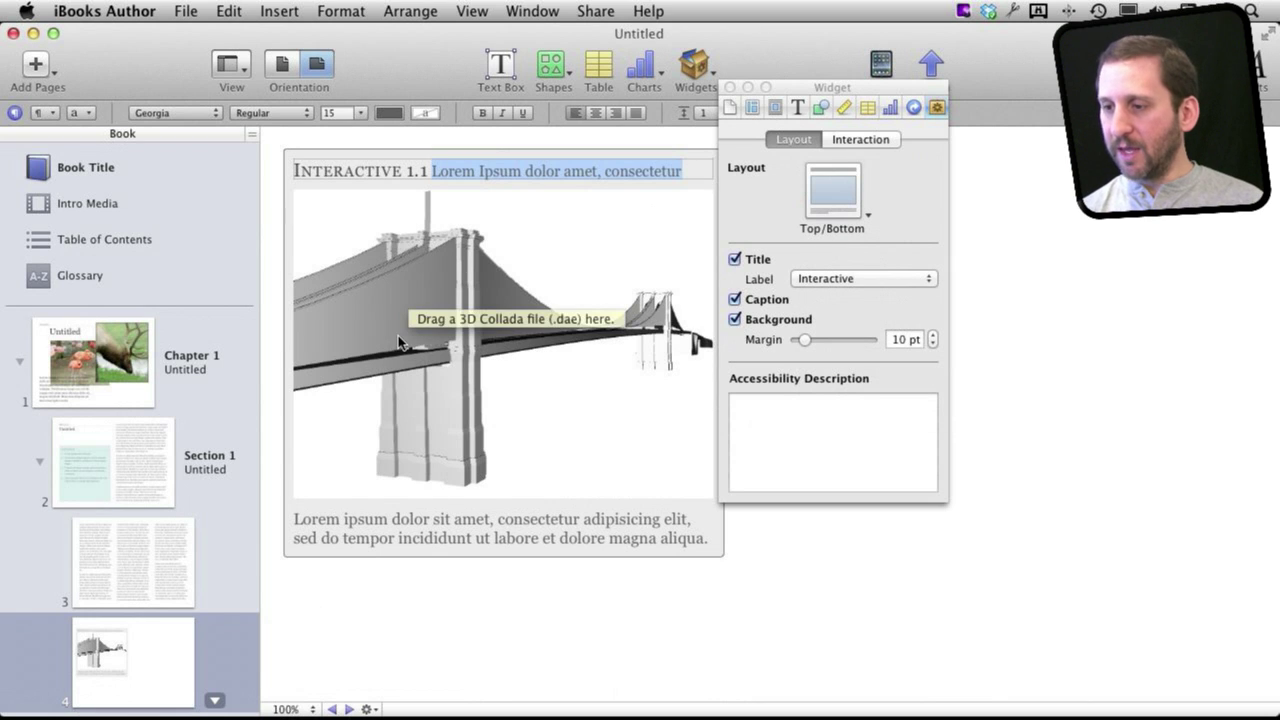
click(690, 70)
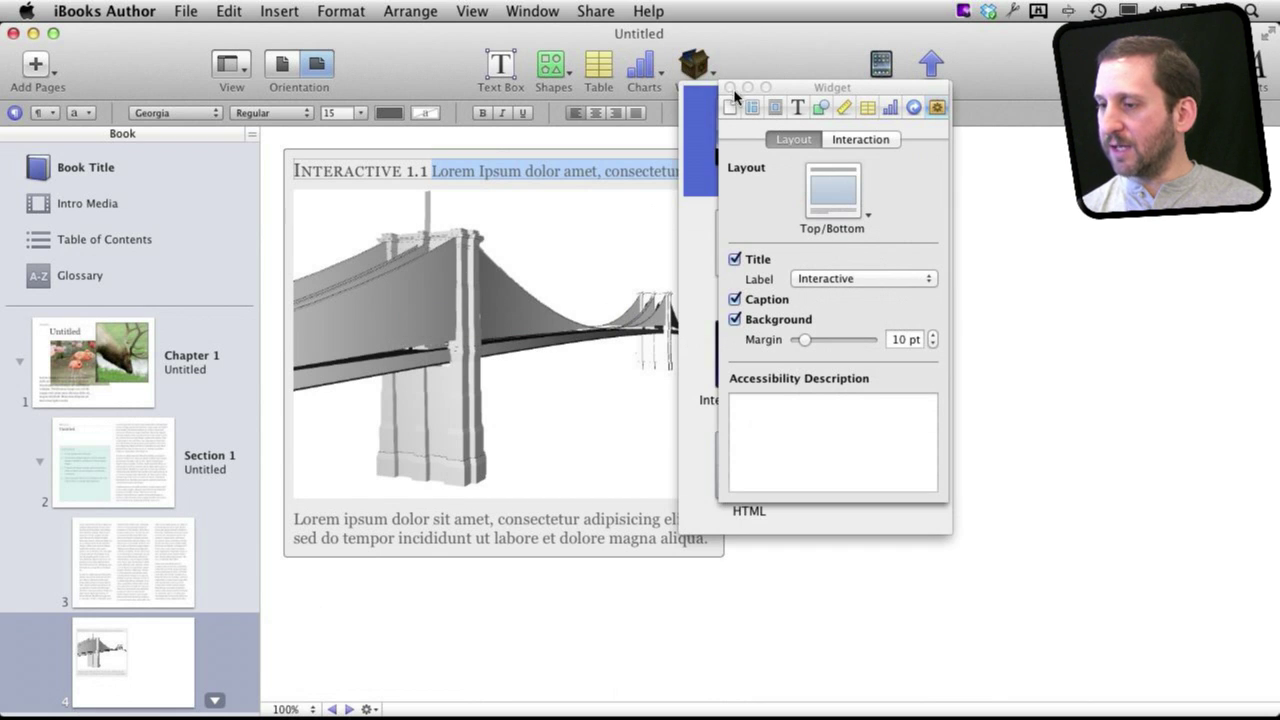
click(730, 87)
Reopen the Widgets menu listing Gallery, Review, 3D and HTML types.
click(694, 66)
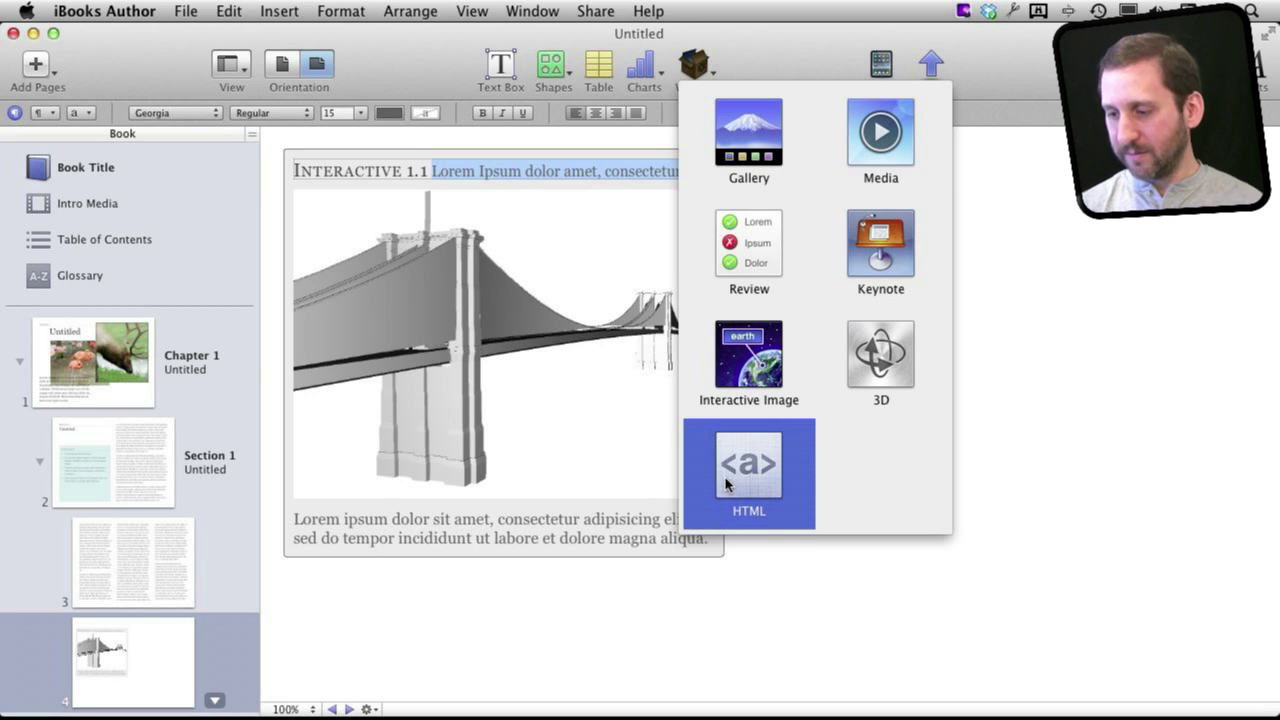
Switch away and back to the book's Chapter 1 page, then check the Edit menu.
key(super+Tab)
key(super+Tab)
key(super+Tab)
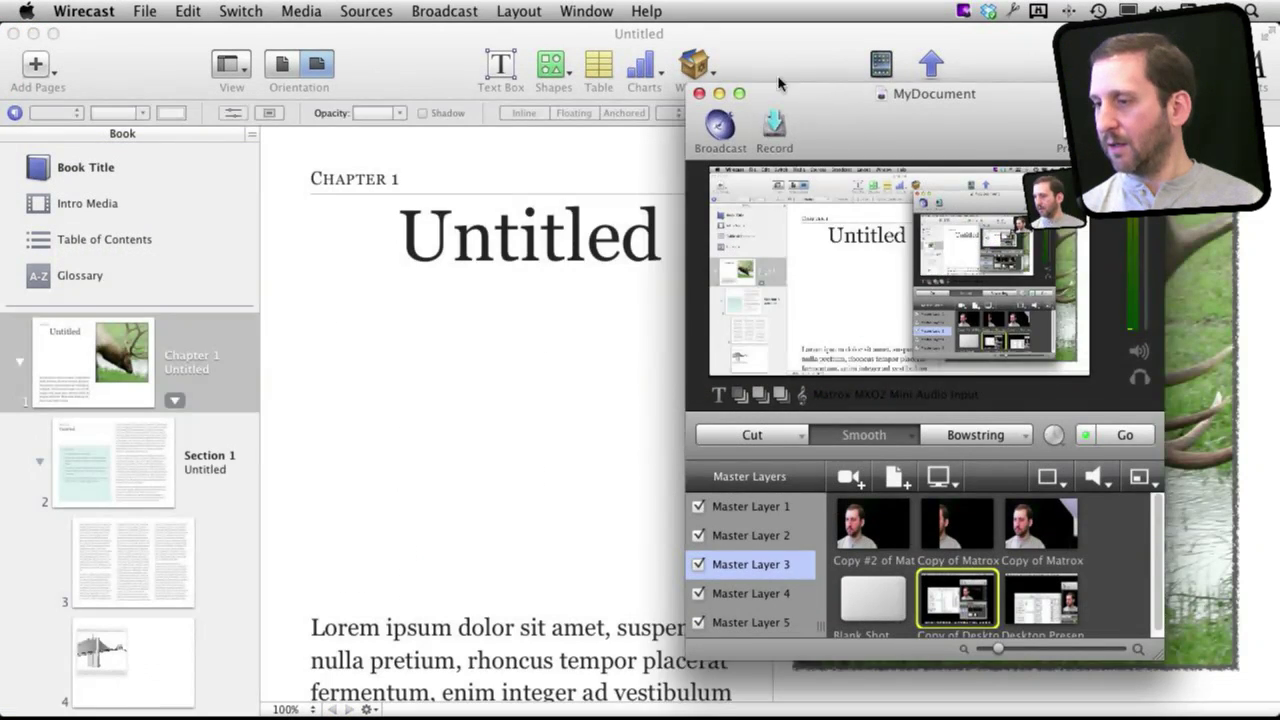
click(783, 57)
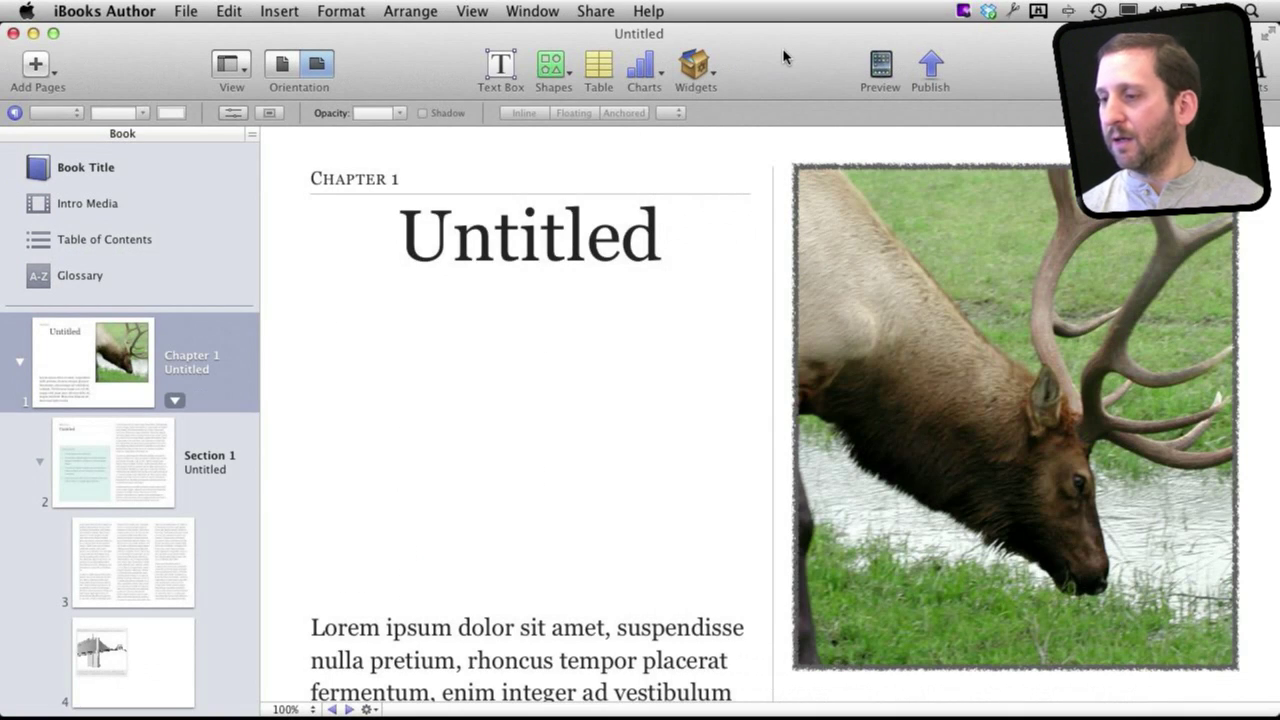
click(228, 12)
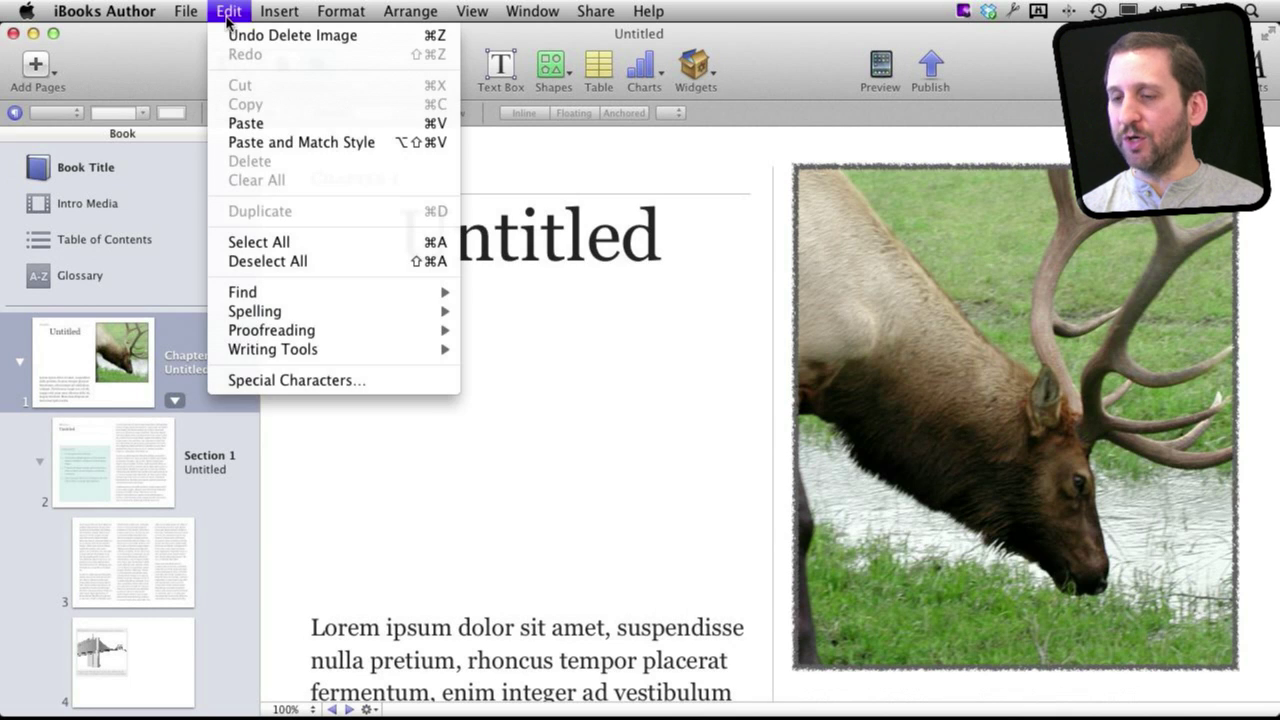
mouse_move(187, 12)
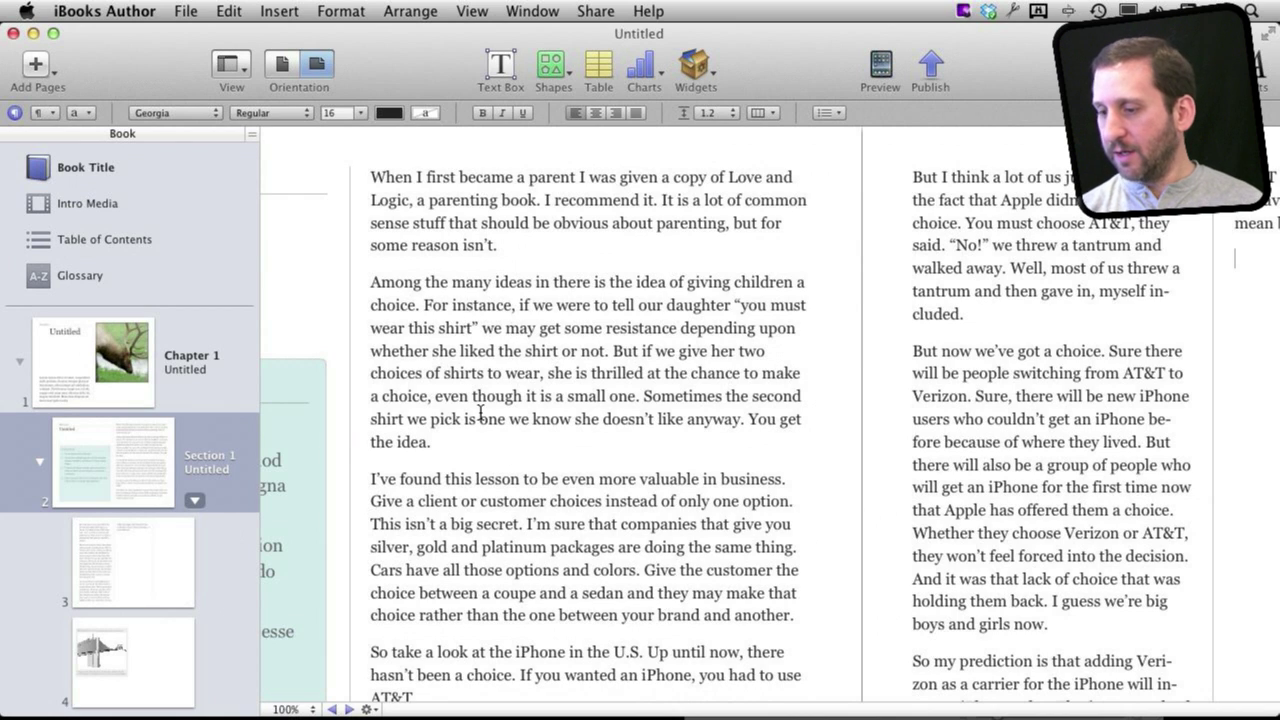
Make the word iPhone in the Section 1 text a glossary term.
double_click(530, 651)
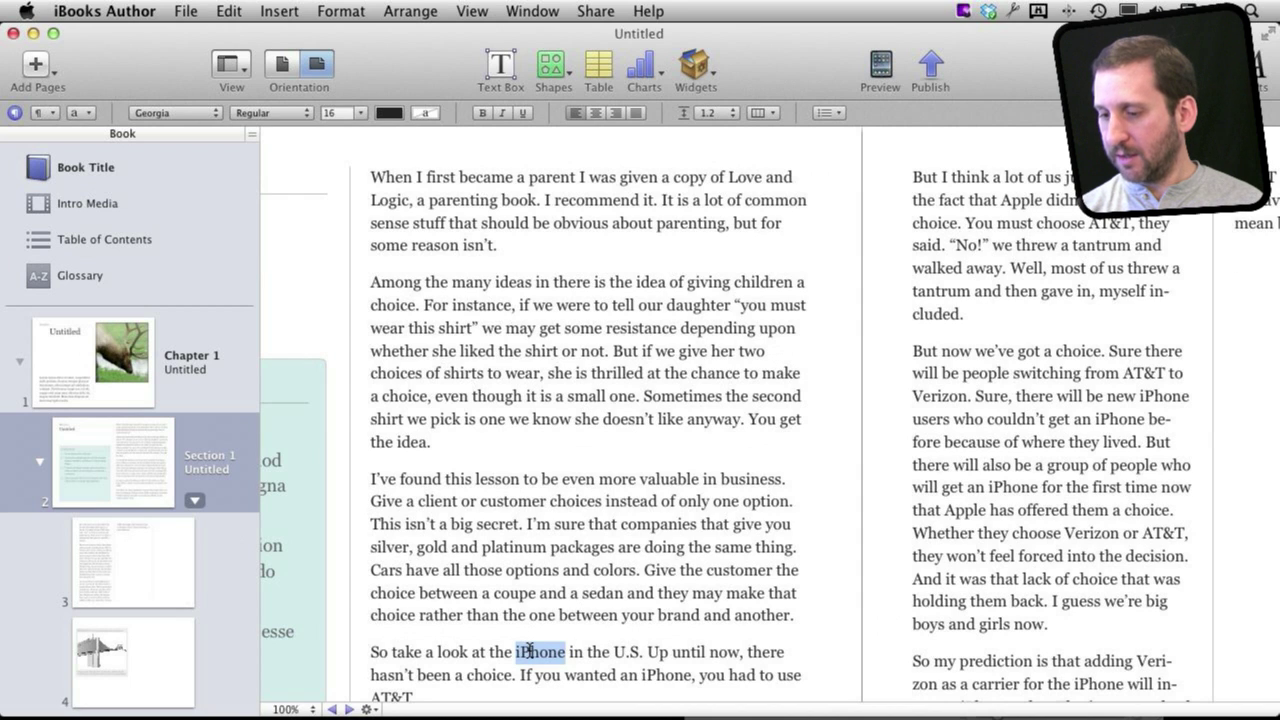
click(470, 12)
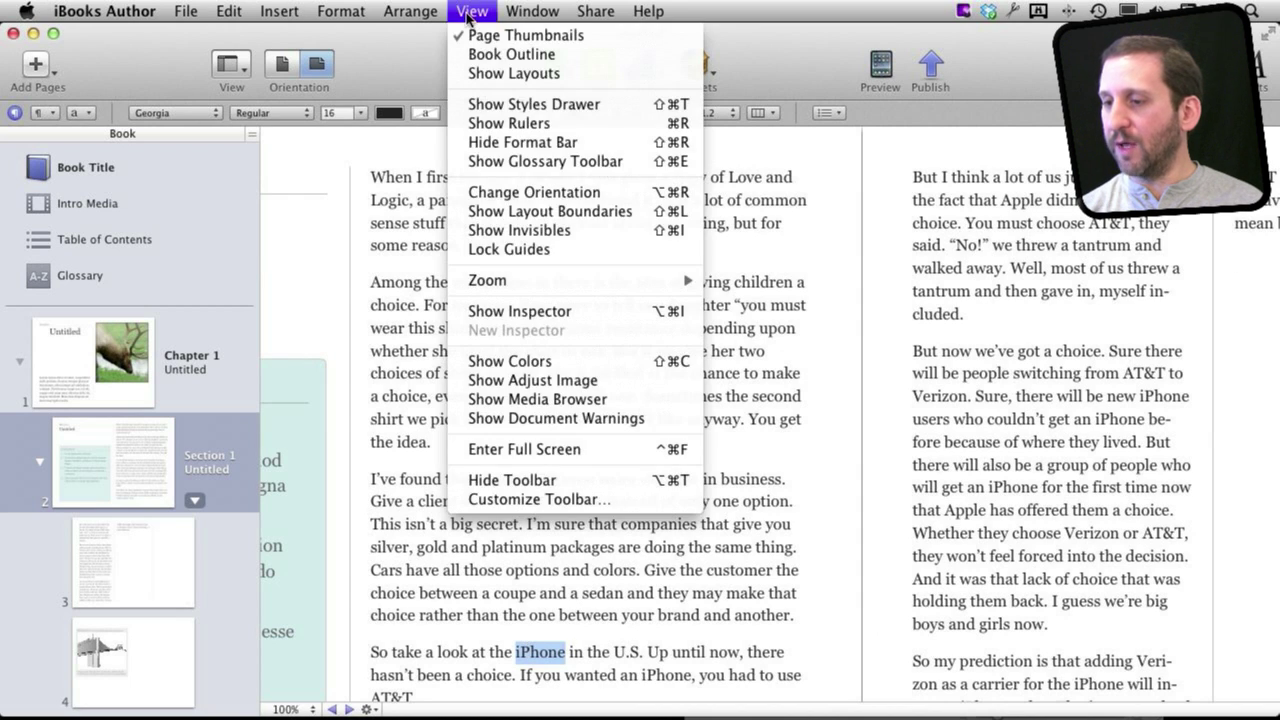
click(519, 161)
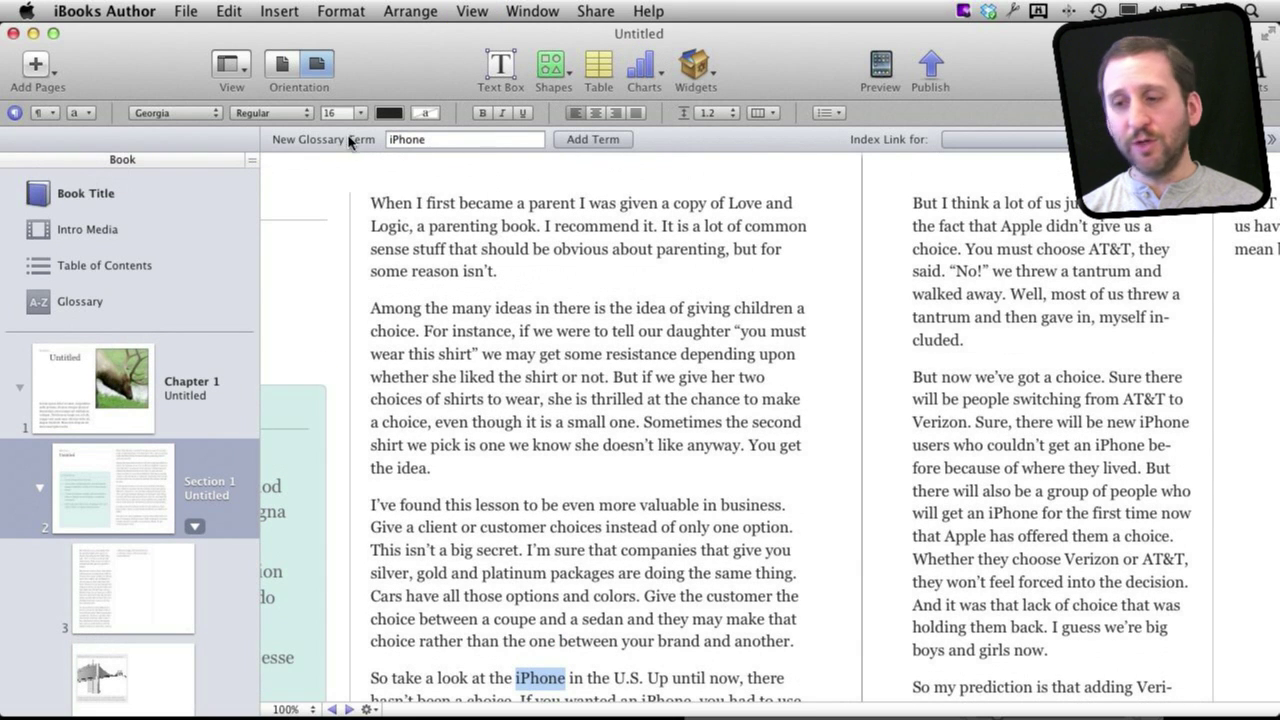
click(596, 143)
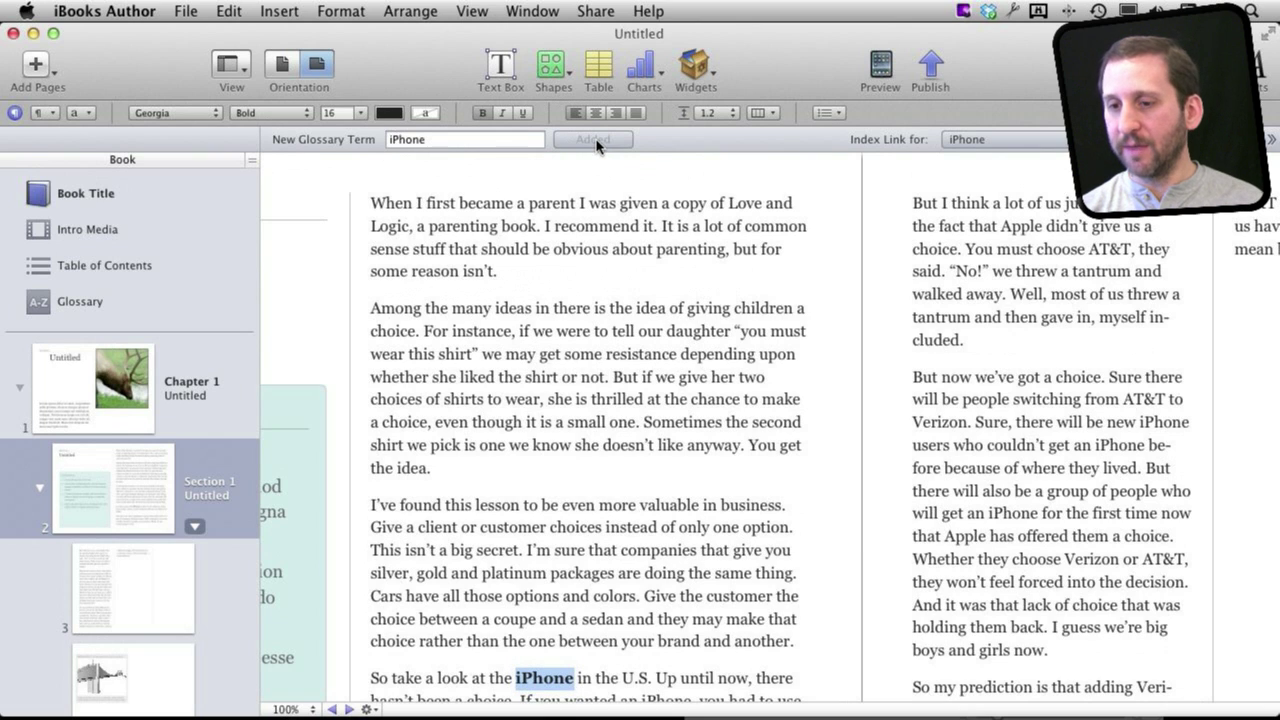
Select iPhone's placeholder glossary definition, then show the Table of Contents page.
click(57, 304)
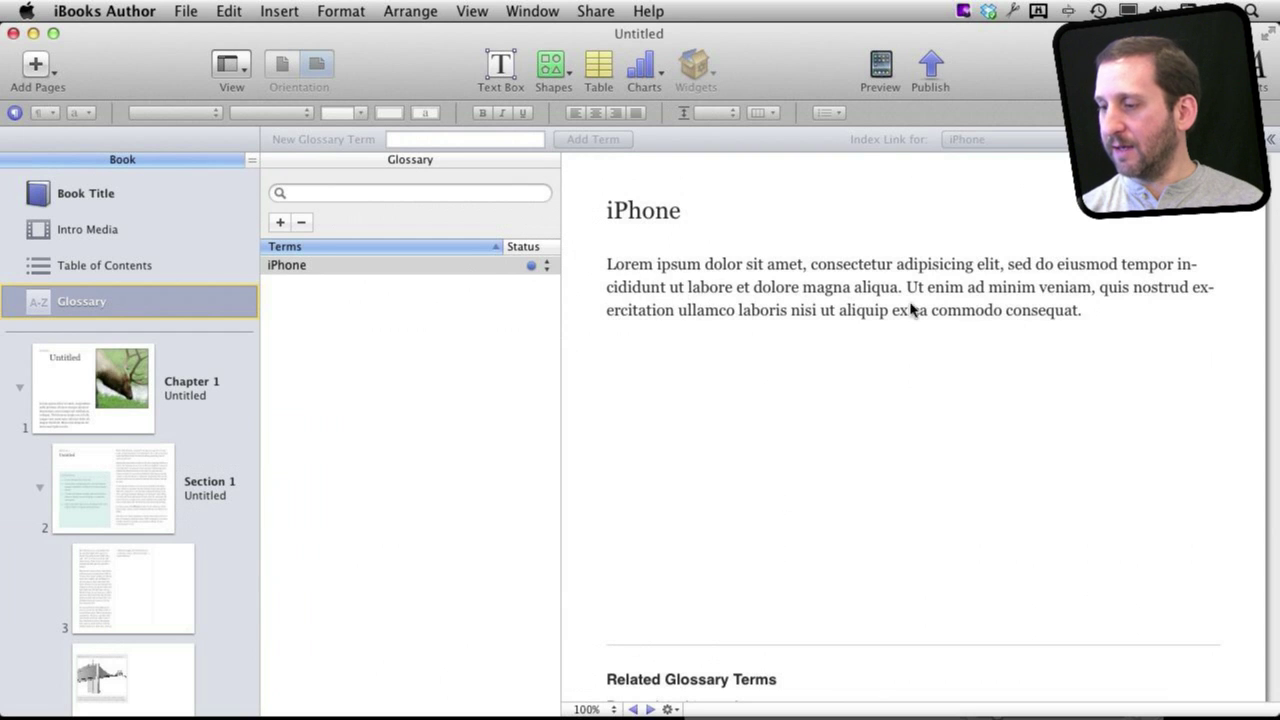
triple_click(857, 263)
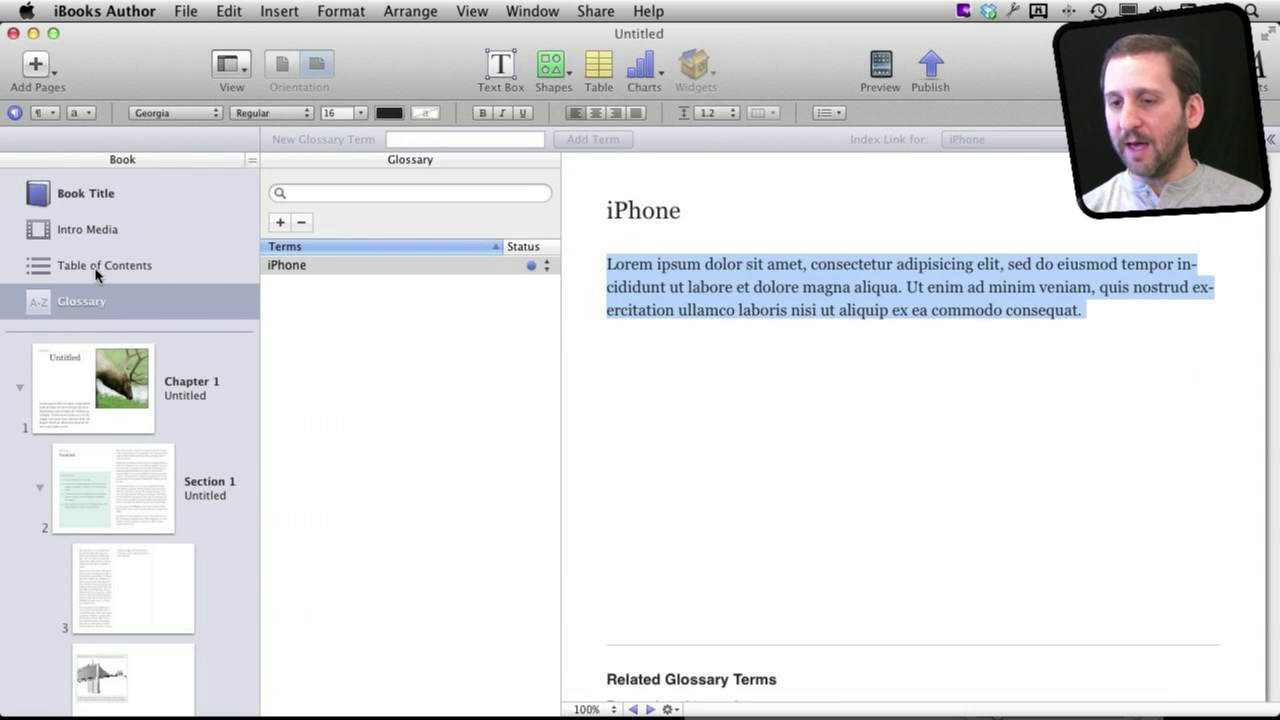
click(58, 268)
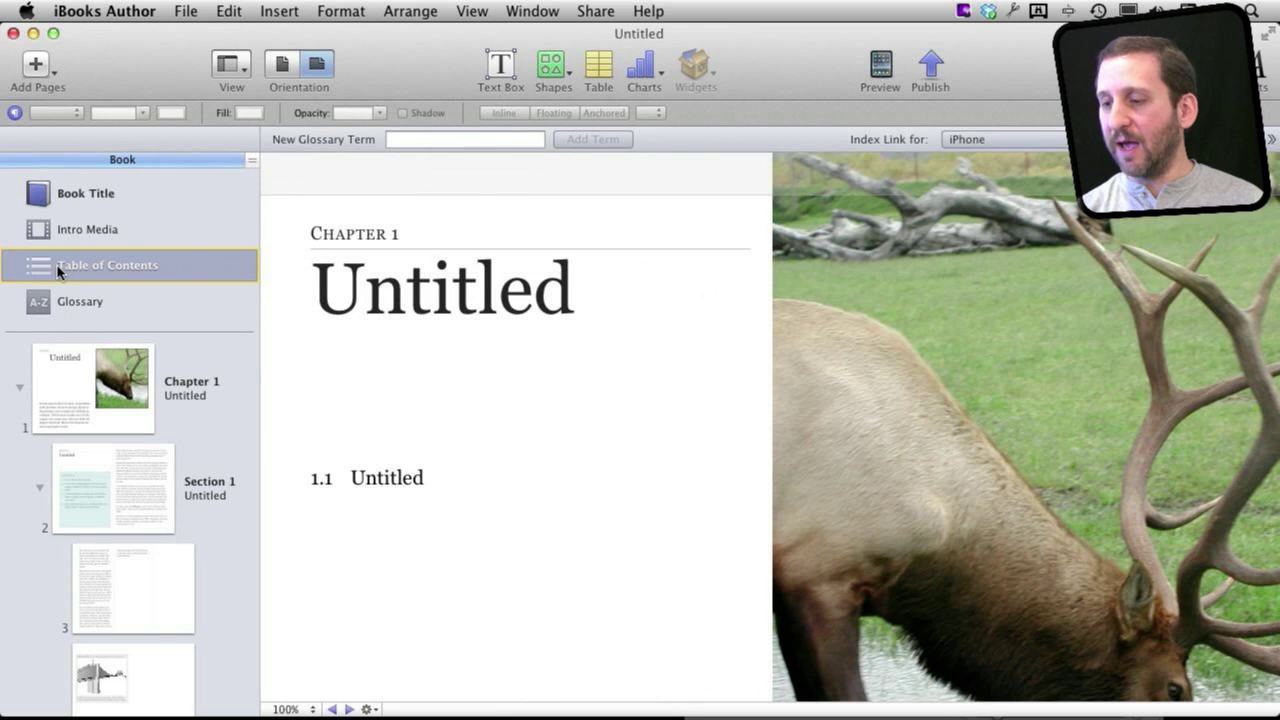
Go from the Table of Contents to the empty Intro Media page.
mouse_move(80, 358)
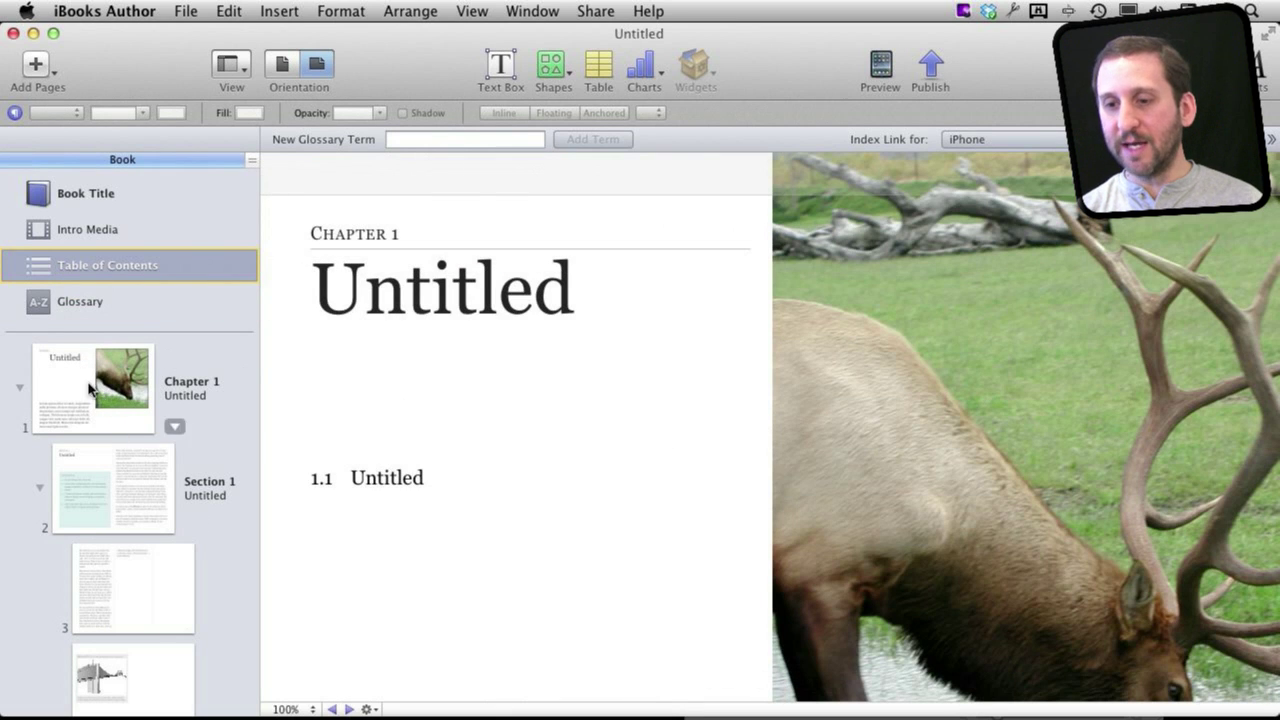
click(91, 234)
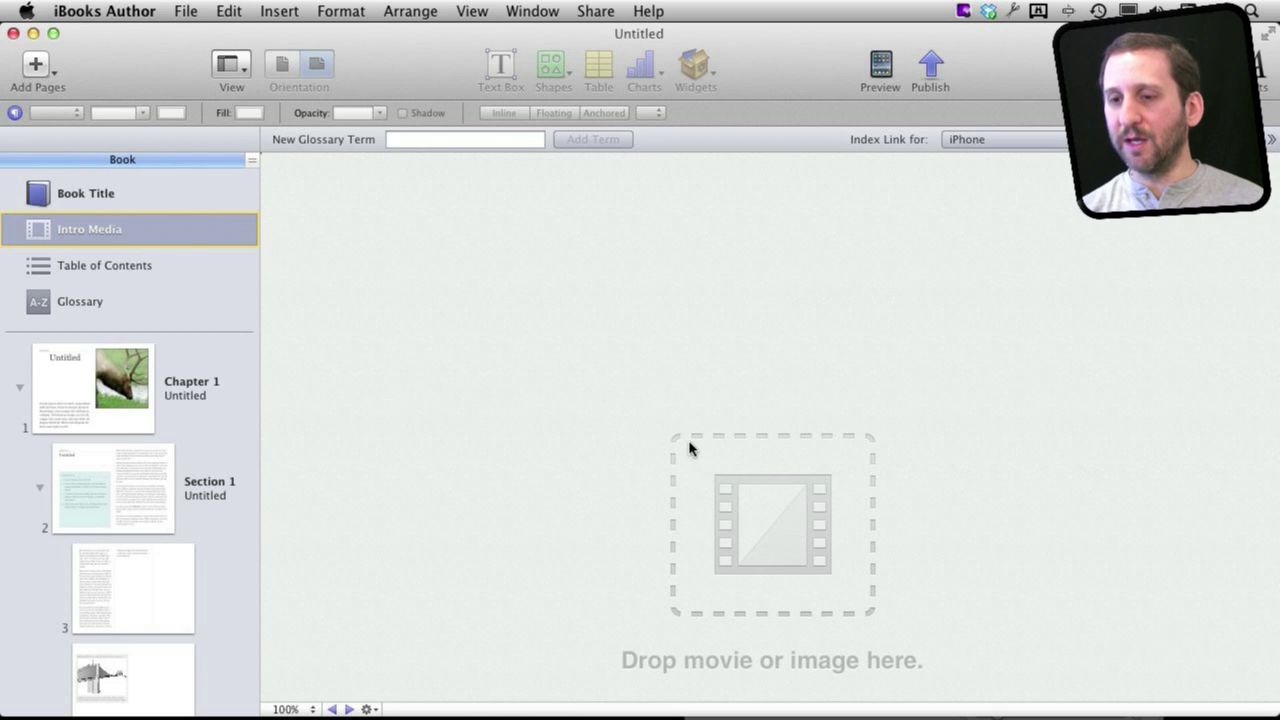
From the Chapter 1 page, open Export, try PDF, then settle on the iBooks format.
click(190, 385)
click(186, 11)
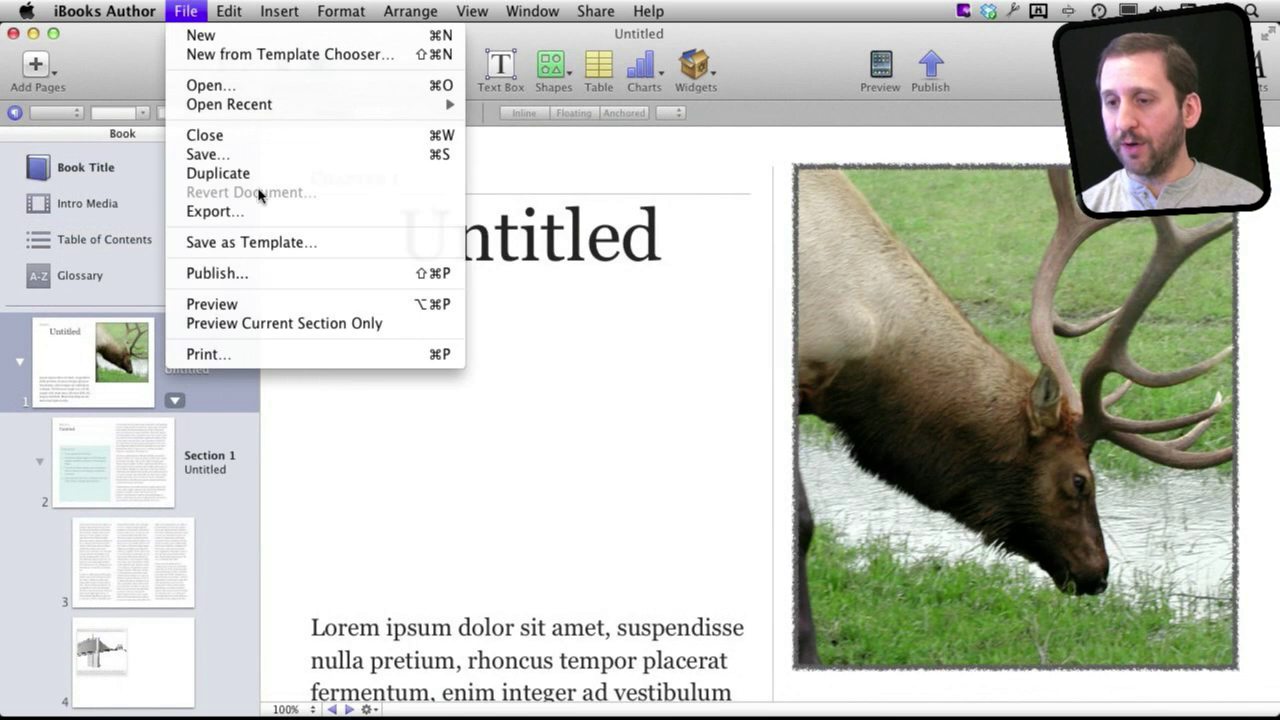
mouse_move(598, 14)
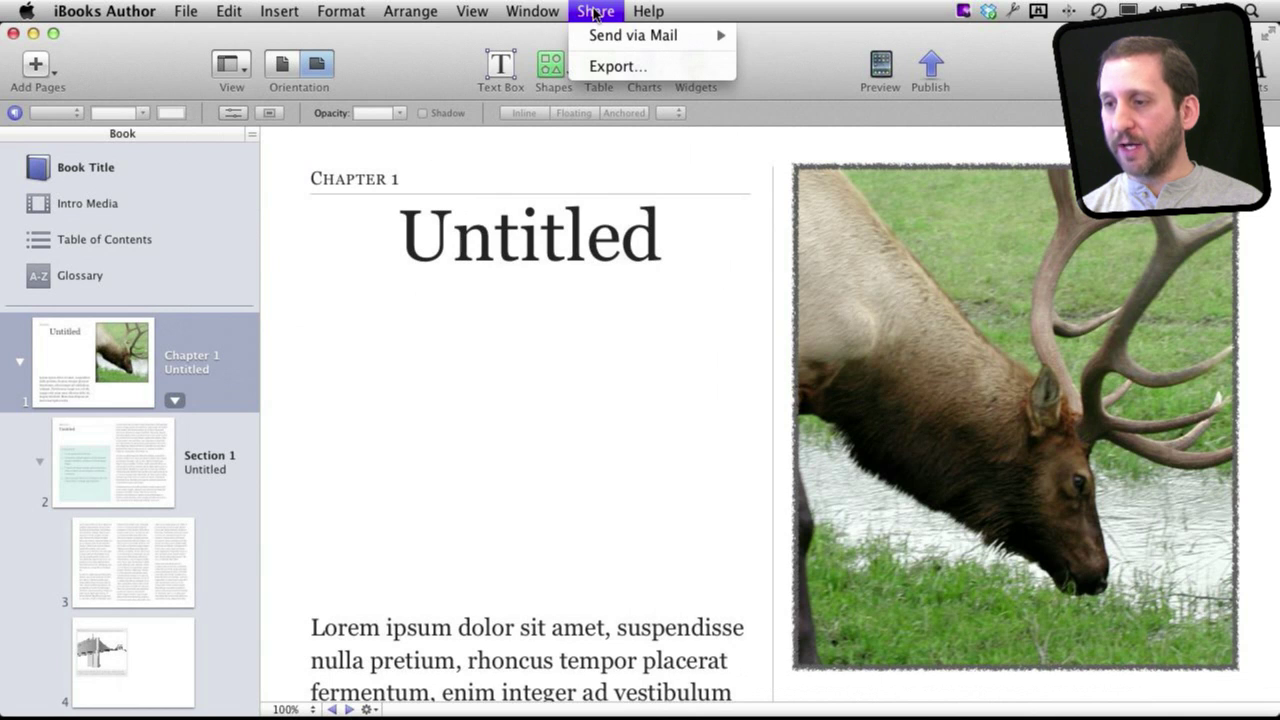
click(617, 66)
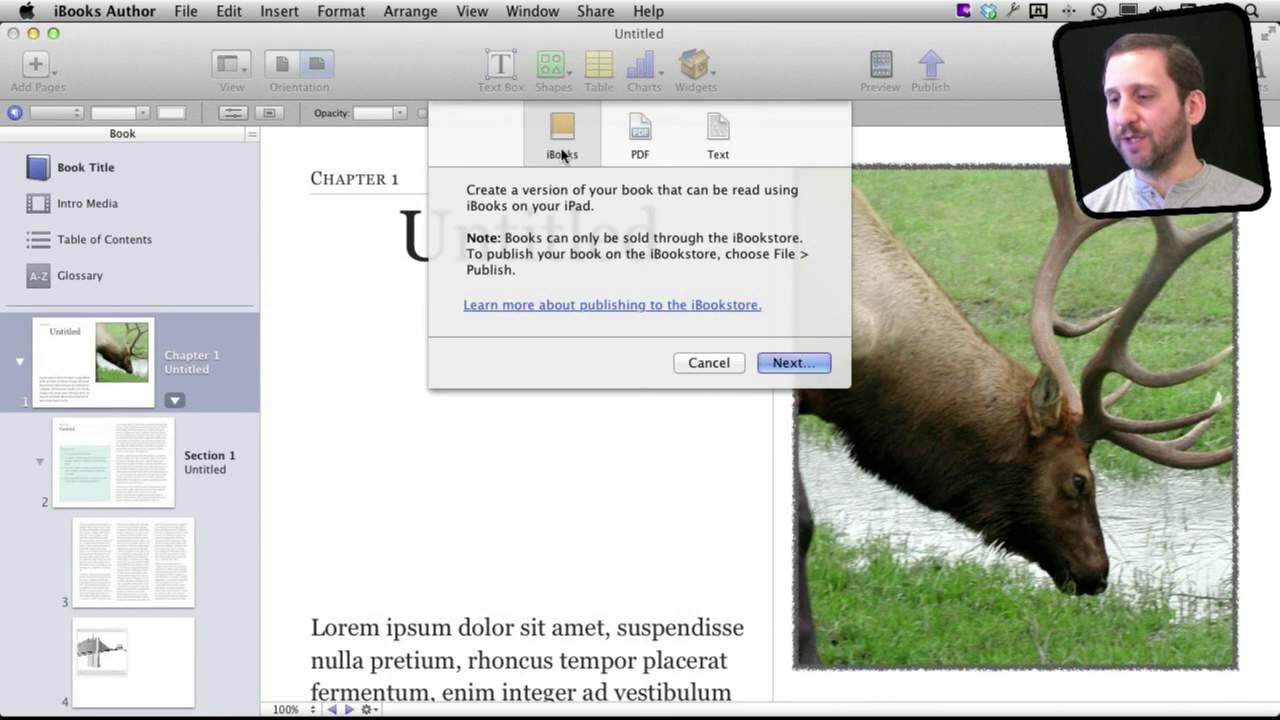
click(638, 146)
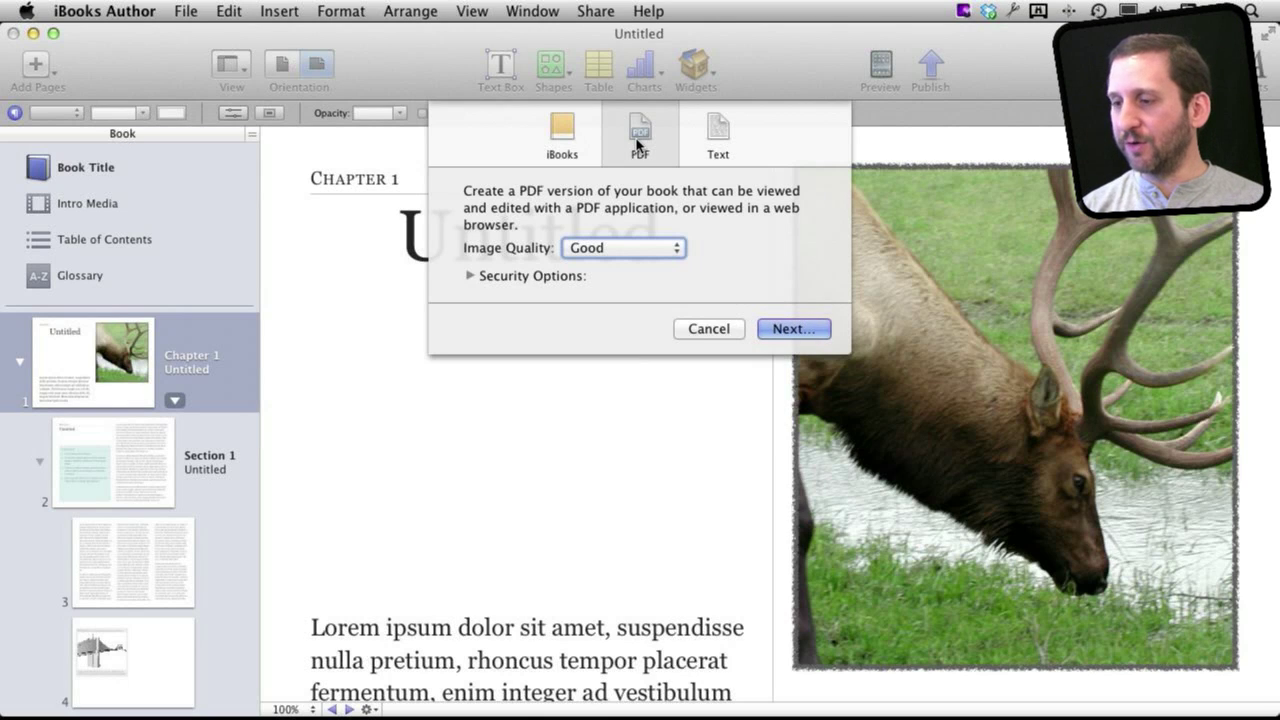
click(567, 143)
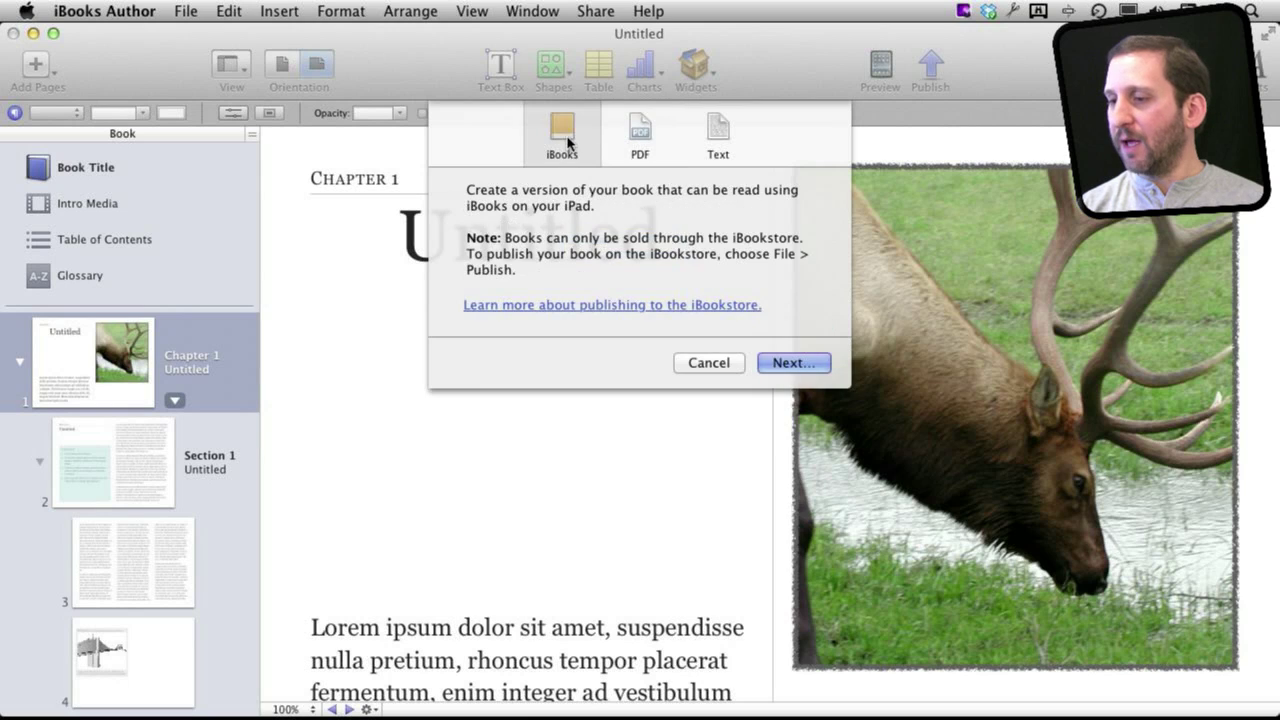